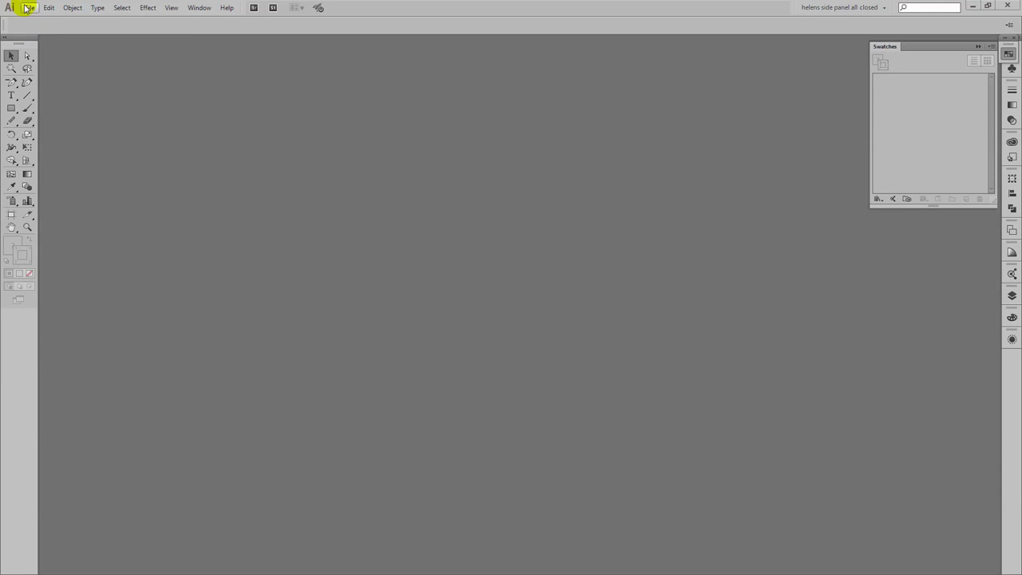
Create a new landscape Letter document, 792 x 612 pt, in RGB colour mode with 300 ppi raster effects.
click(28, 8)
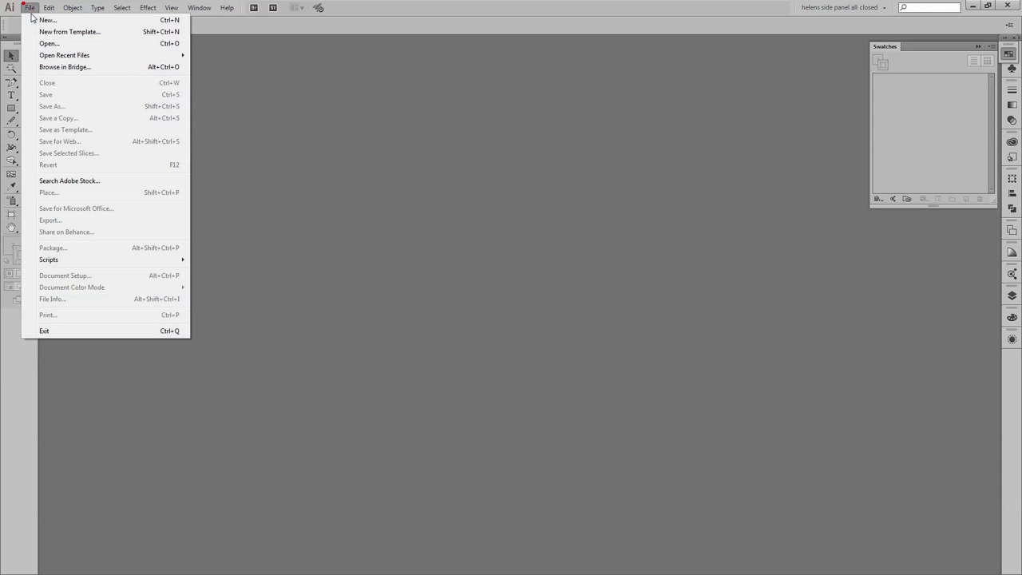
click(39, 21)
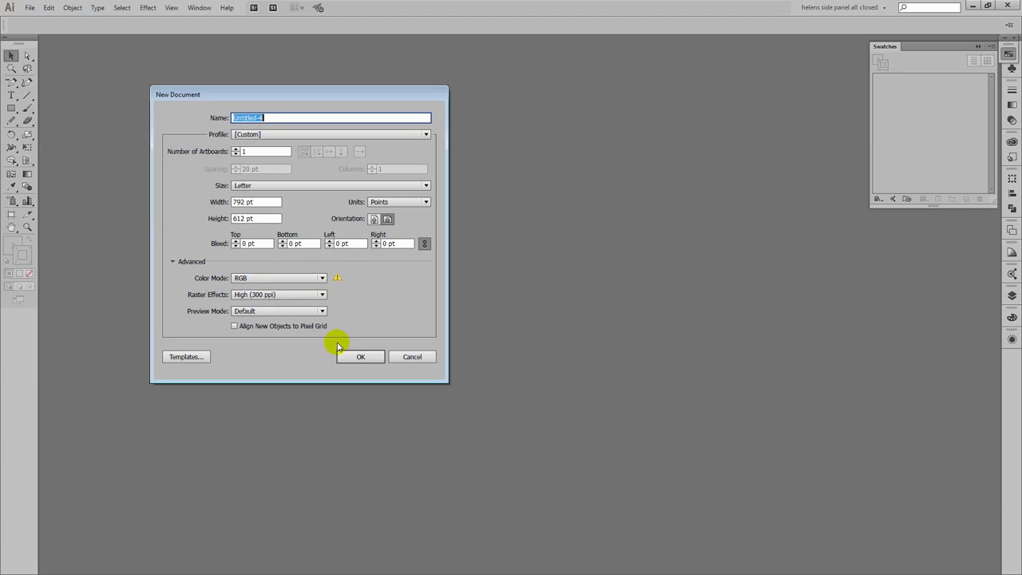
click(361, 357)
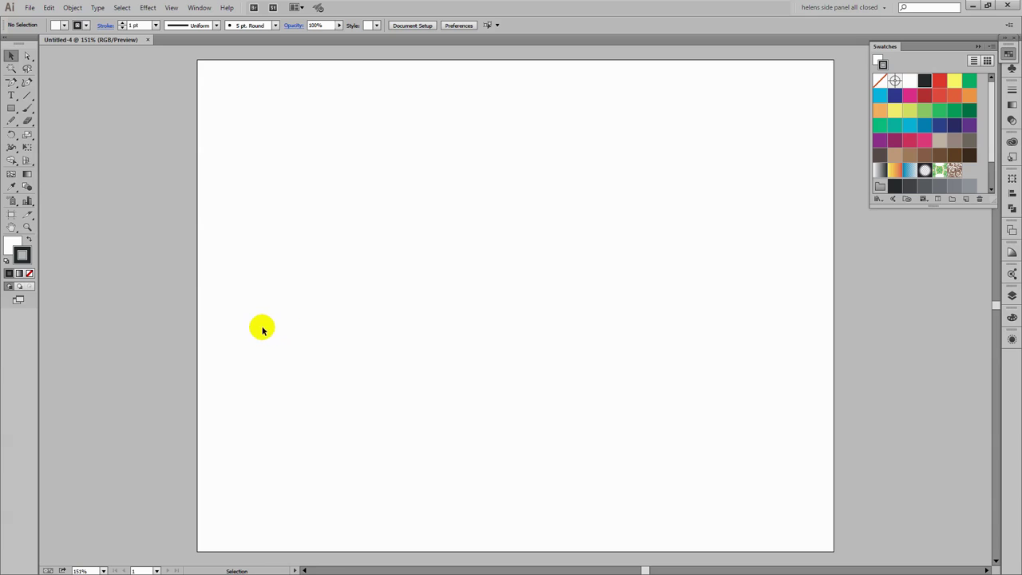
Add a point text object reading "Love" on the upper-left part of the artboard.
click(12, 96)
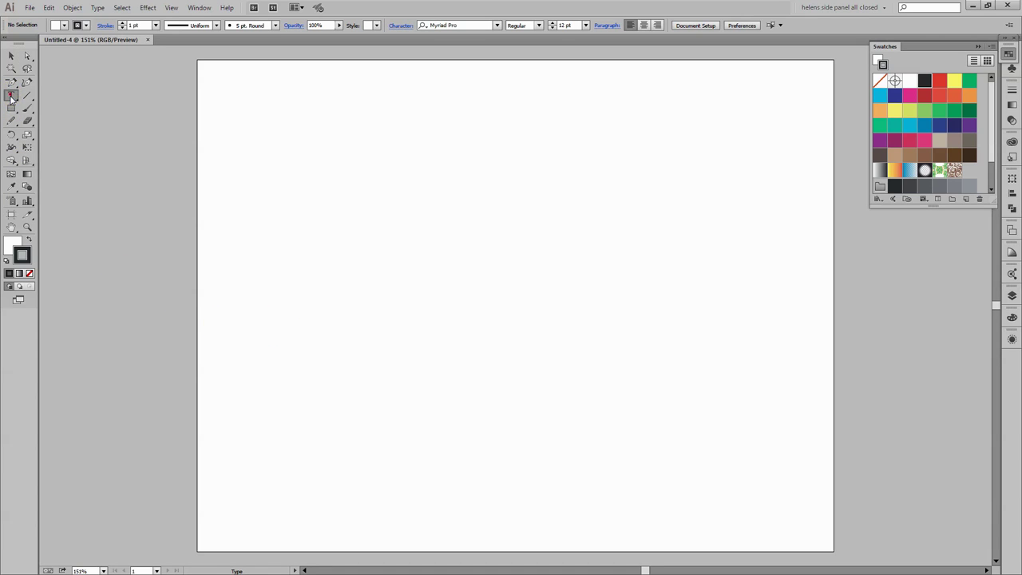
click(341, 271)
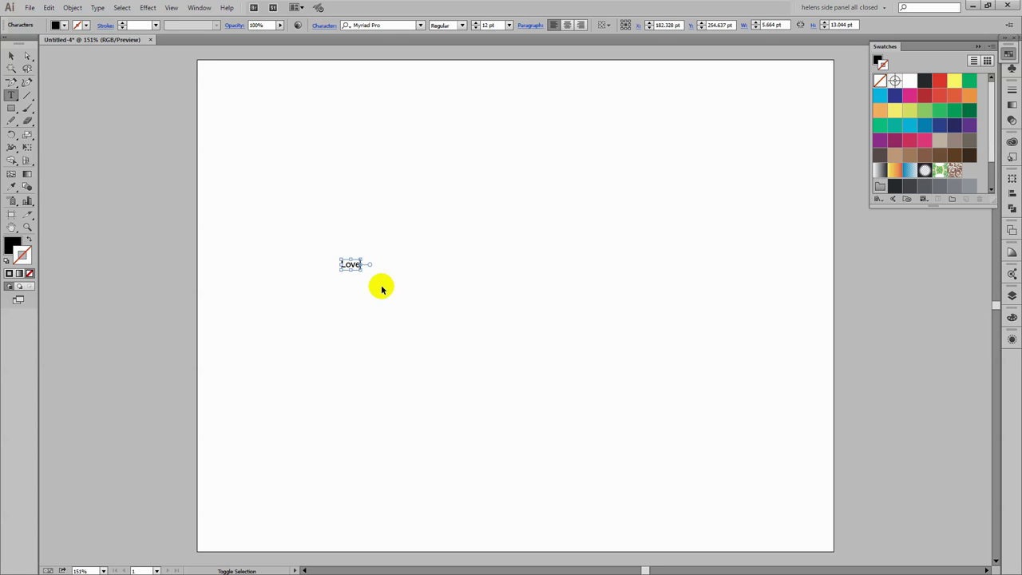
text(Love)
Set the font size of the whole "Love" text to 210 pt.
key(ctrl+a)
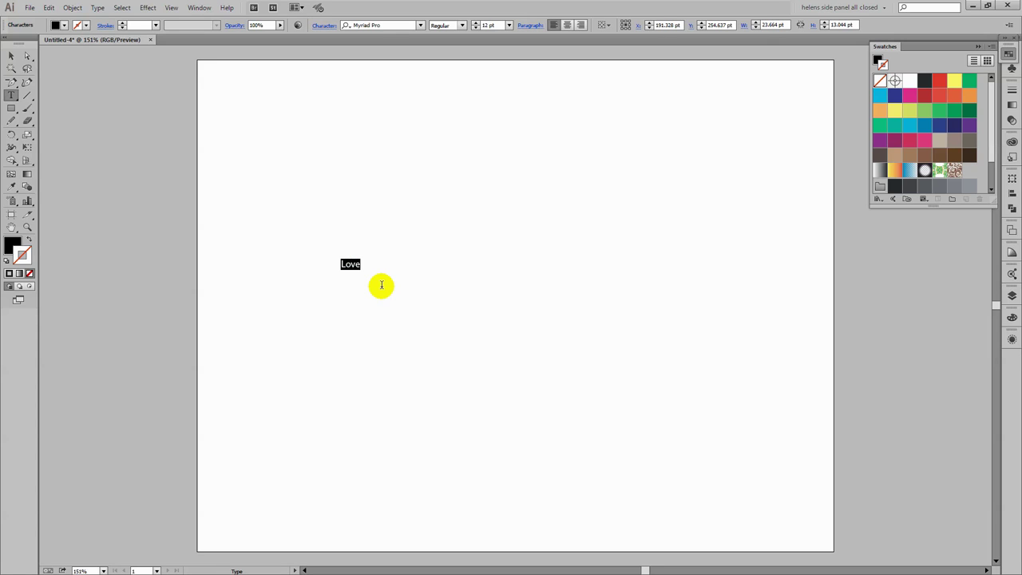
click(489, 25)
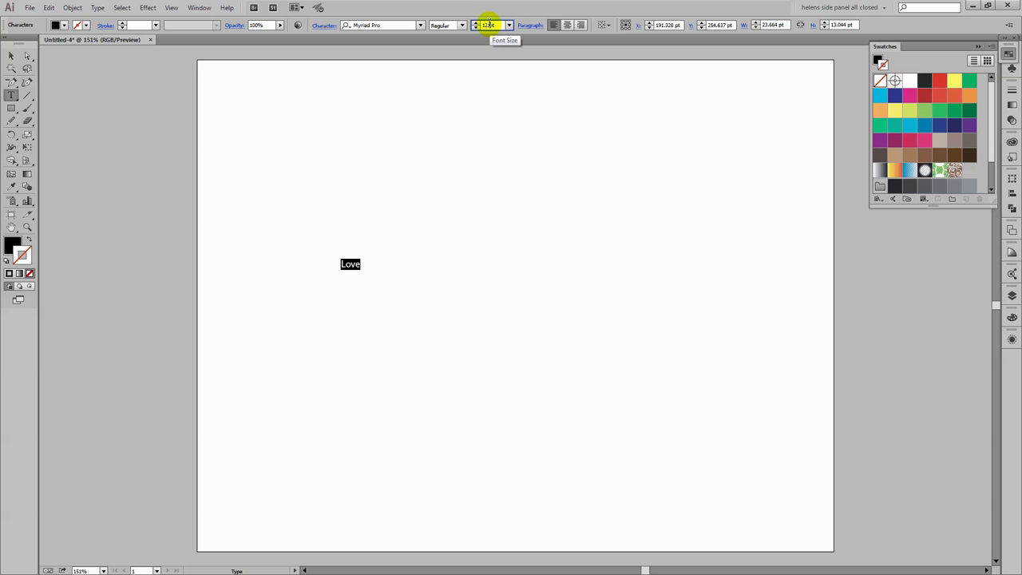
key(shift+Up)
key(shift+Up)
key(shift+Up)
key(shift+Up)
key(shift+Up)
key(shift+Up)
key(shift+Up)
key(shift+Up)
key(shift+Up)
key(shift+Up)
key(shift+Up)
key(shift+Up)
key(shift+Up)
key(shift+Up)
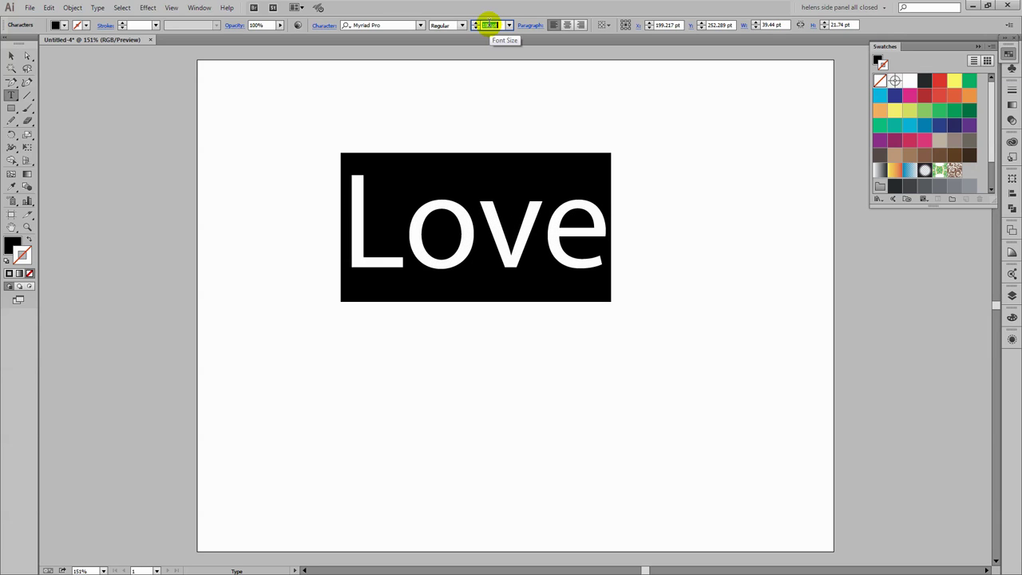
key(shift+Up)
key(shift+Up)
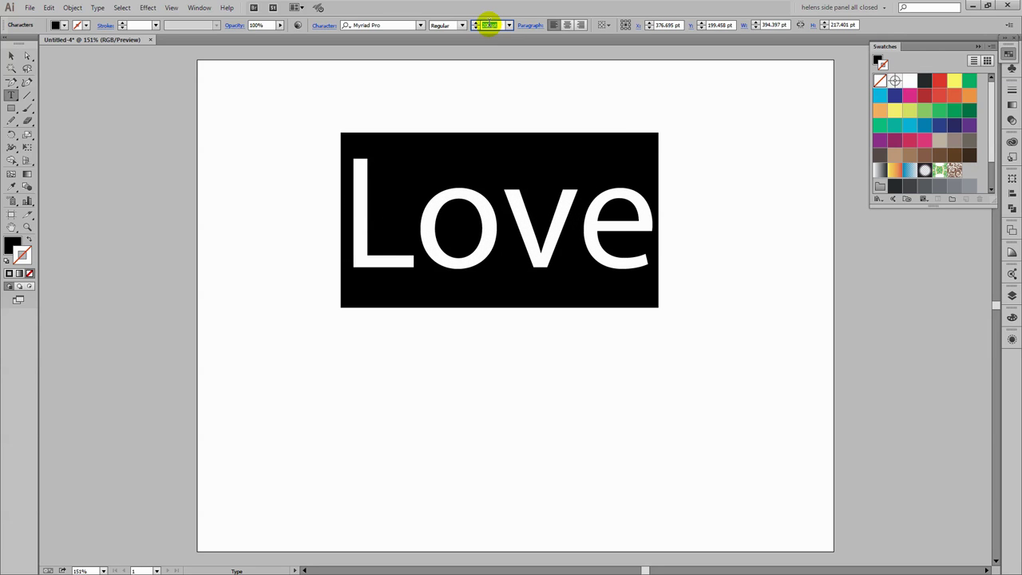
key(shift+Up)
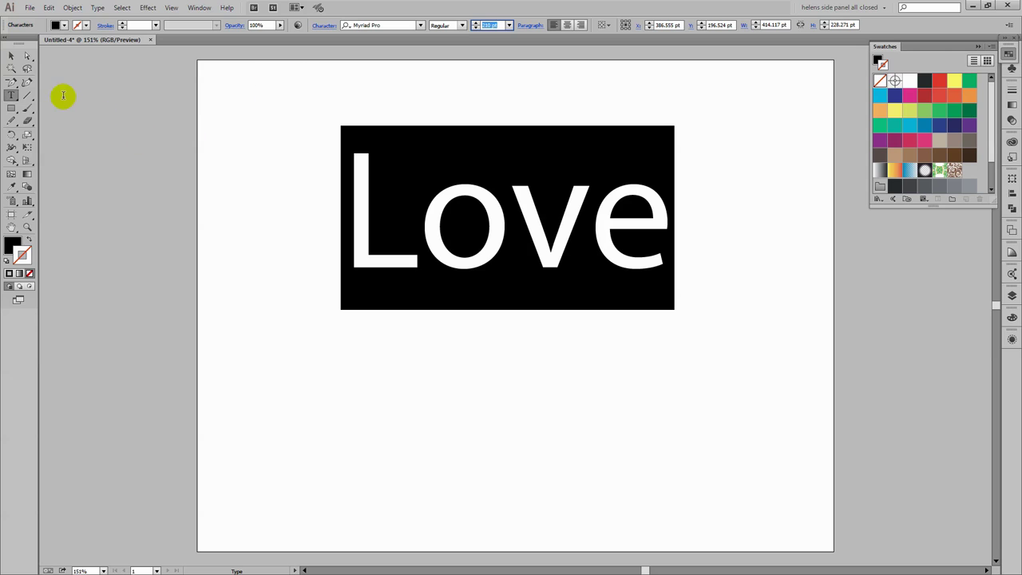
Move the "Love" text down and slightly left towards the middle of the artboard.
click(12, 56)
click(415, 245)
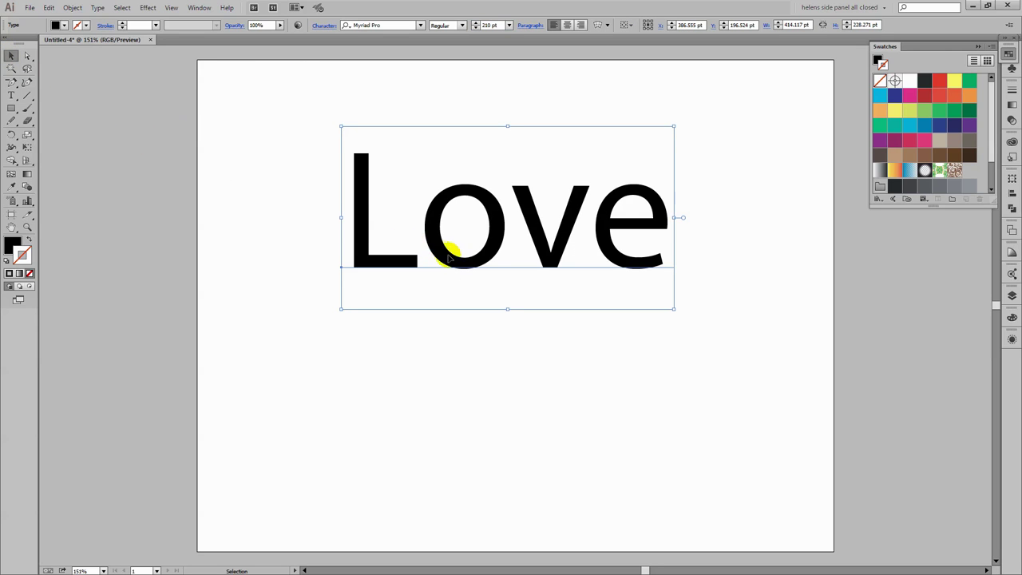
drag(450, 254, 429, 319)
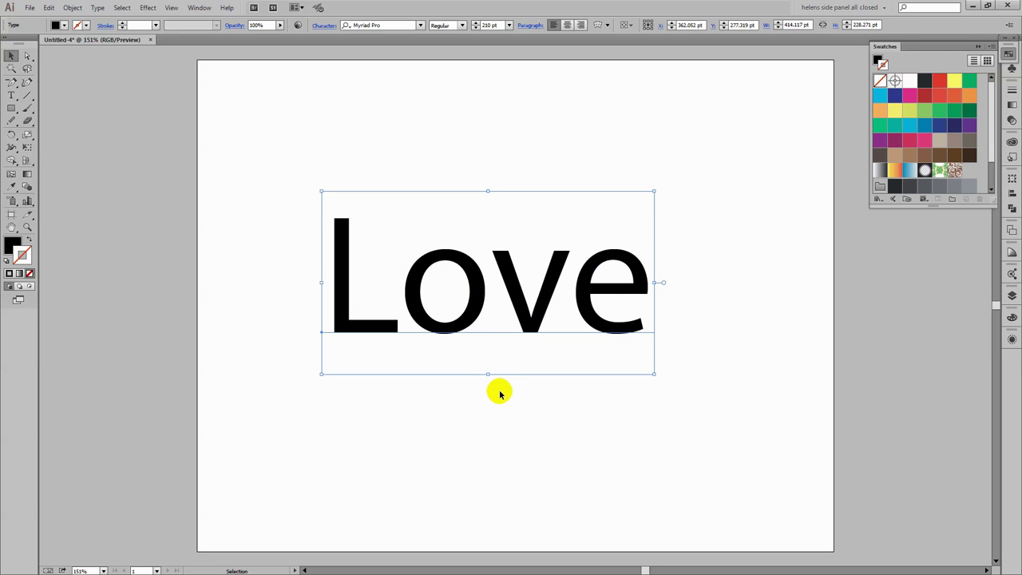
Change the font of the "Love" text to Lobster 1.4.
click(11, 95)
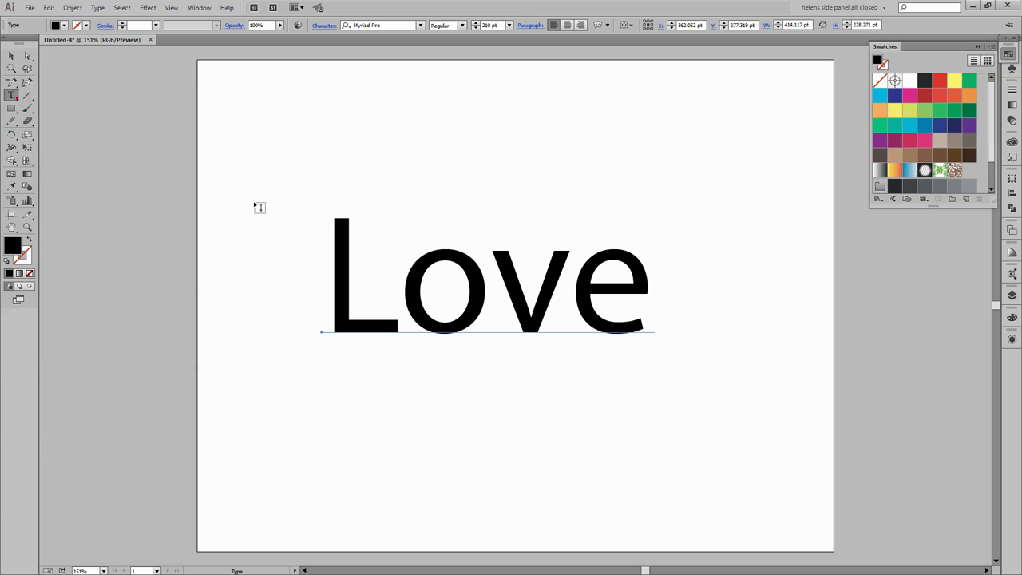
drag(639, 294, 338, 285)
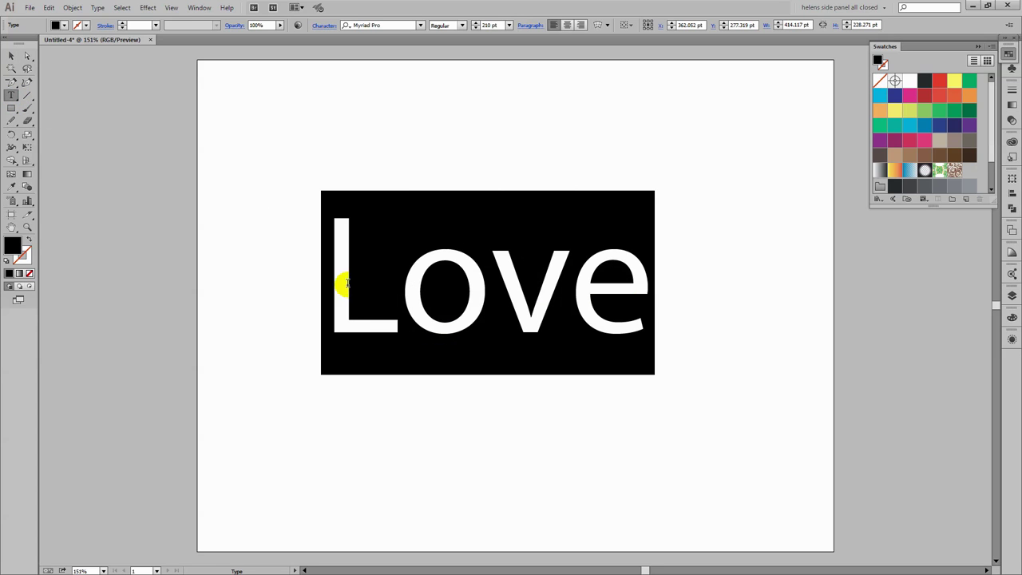
click(419, 26)
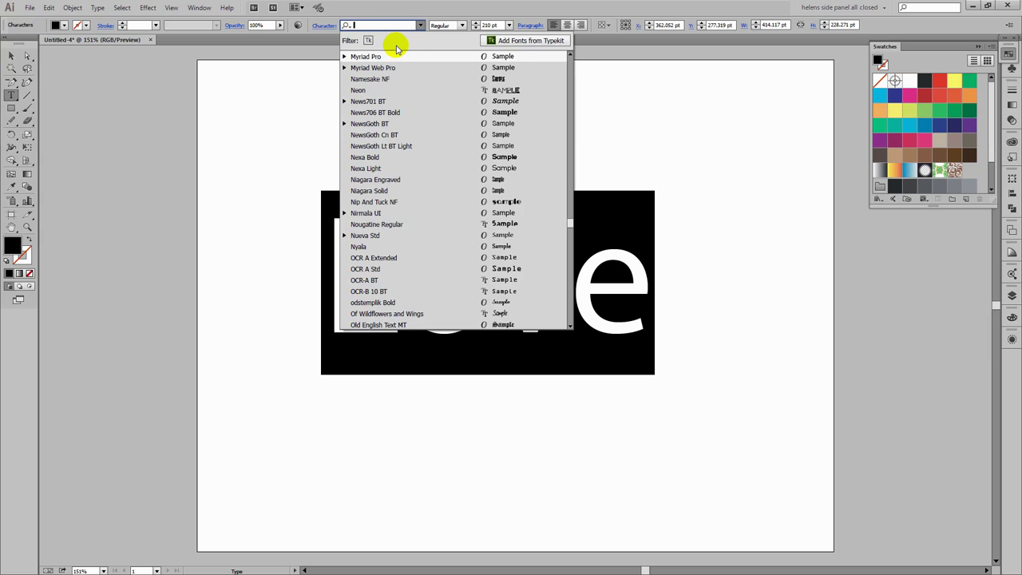
text(lob)
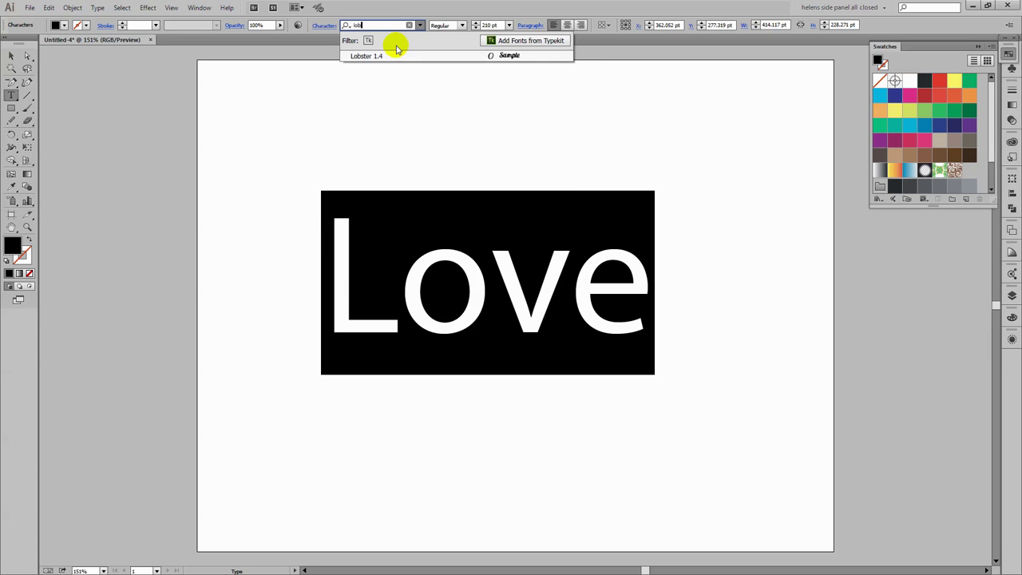
click(383, 56)
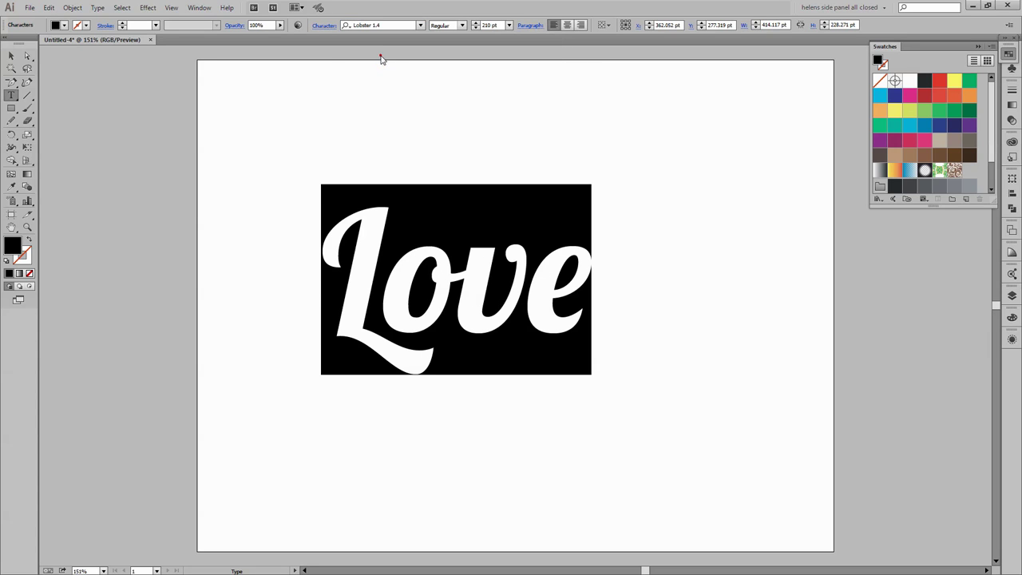
Finish editing the "Love" text and move it slightly up and right on the artboard.
click(598, 414)
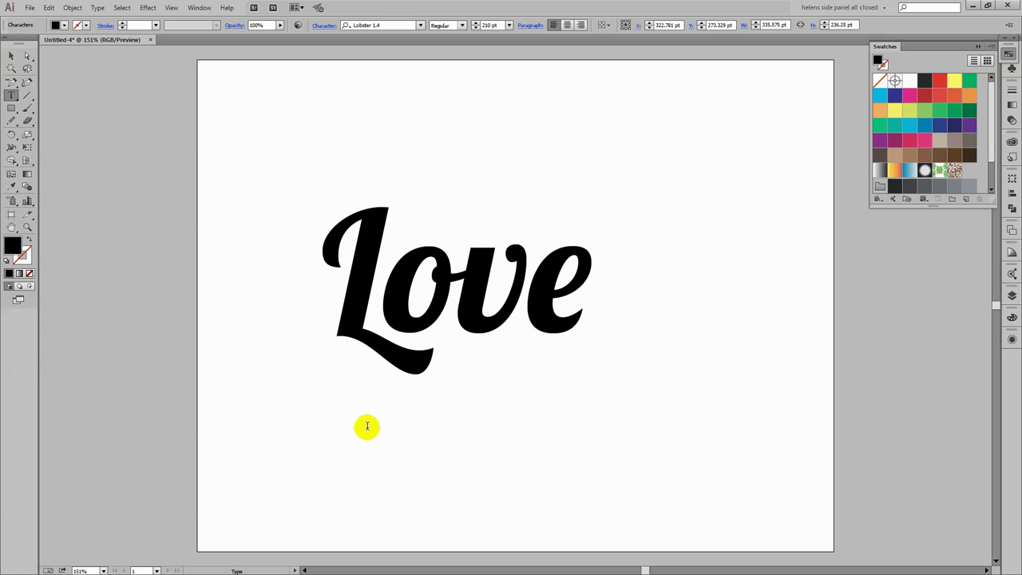
click(11, 58)
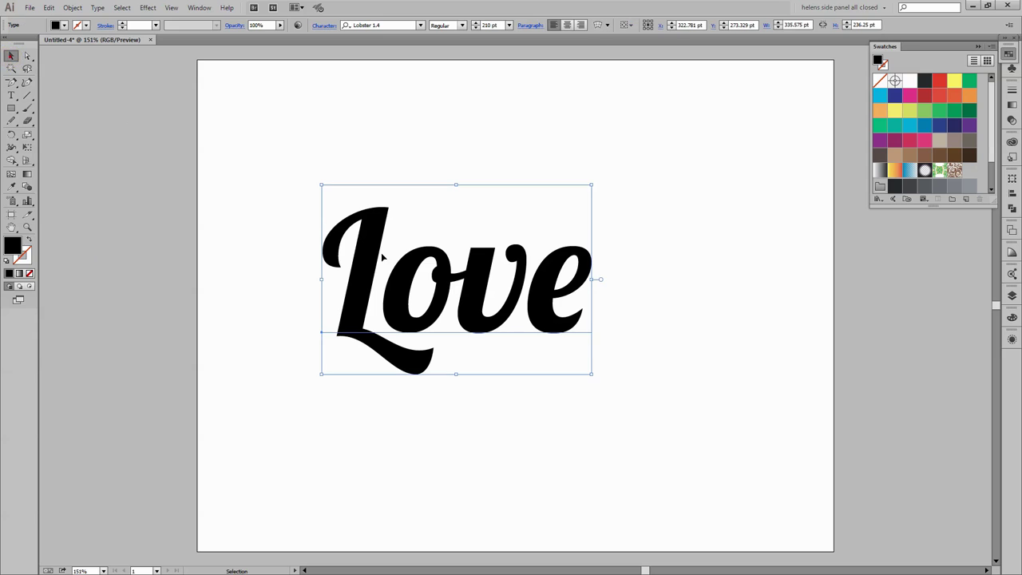
drag(438, 300, 447, 281)
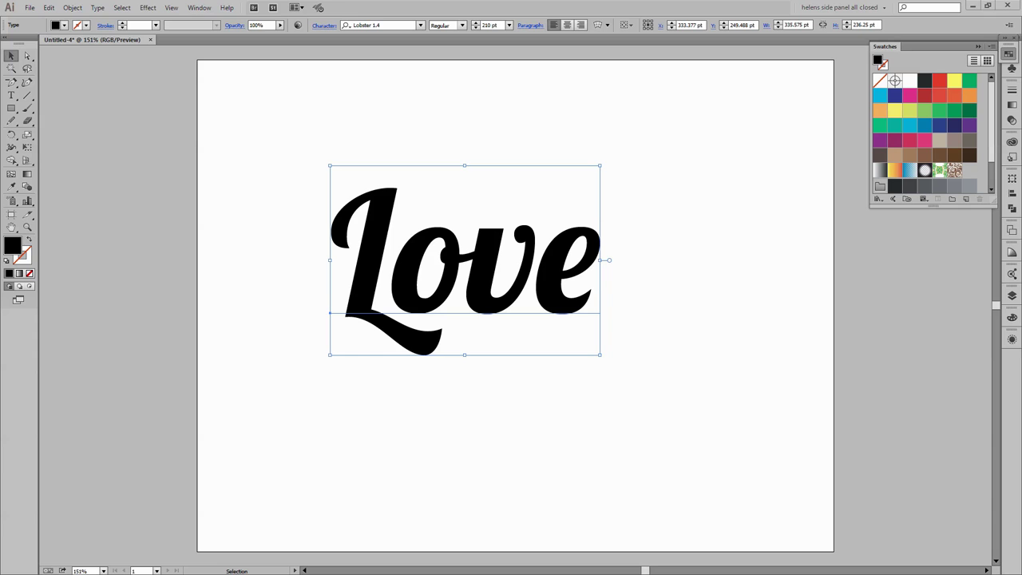
Check the Lobster font's download page on dafont.com in the browser and return to Illustrator.
drag(0, 27, 317, 27)
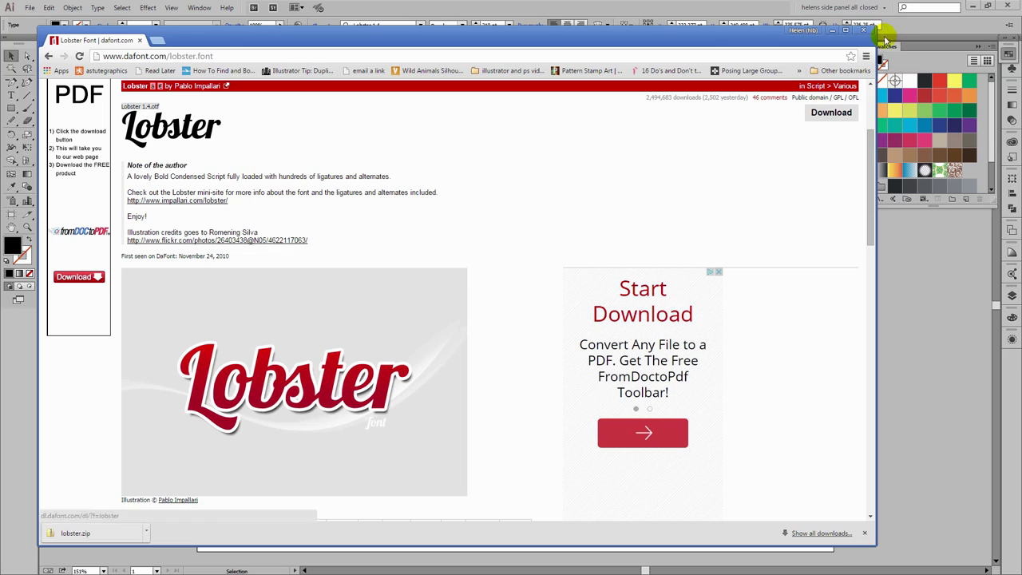
click(832, 30)
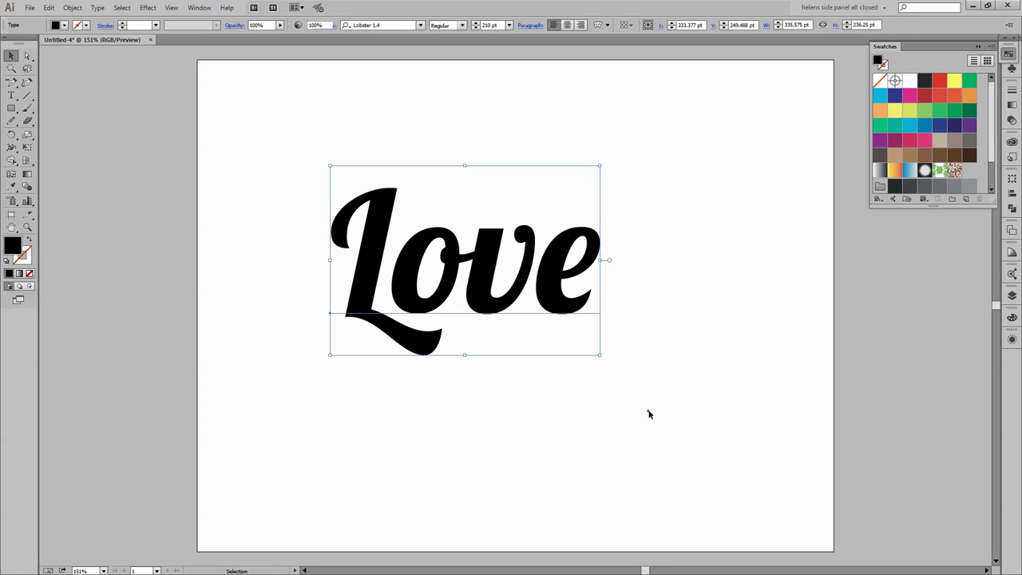
Deselect the text and lock the "Love" object inside Layer 1.
click(591, 380)
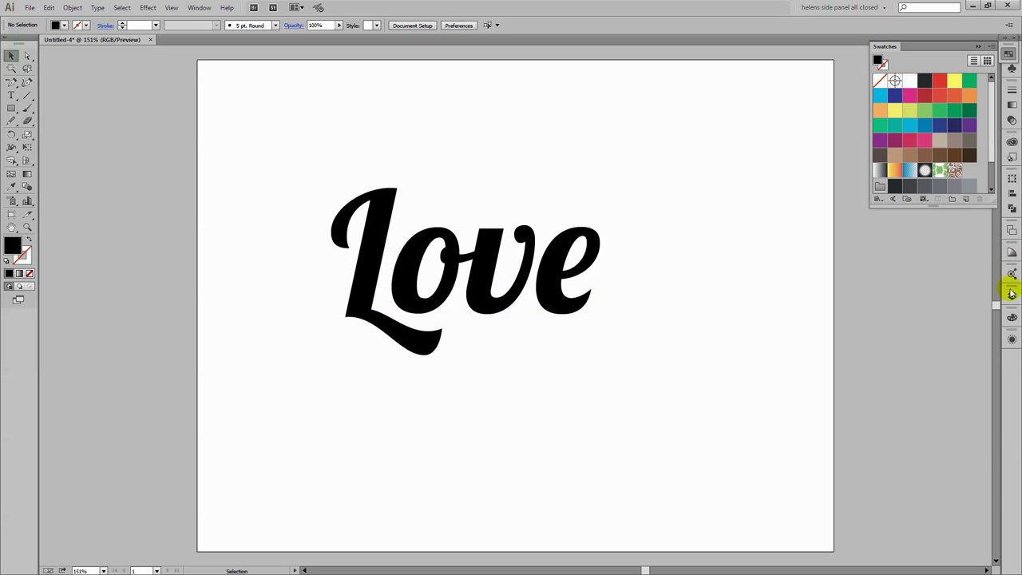
click(1011, 293)
click(910, 302)
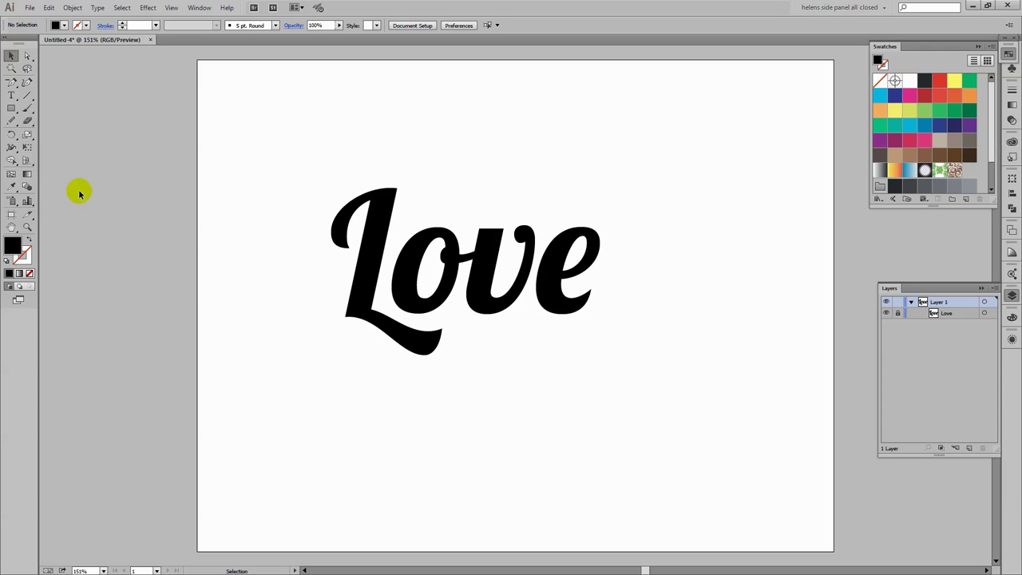
Set the drawing colours to no fill and a cyan-blue stroke.
click(10, 122)
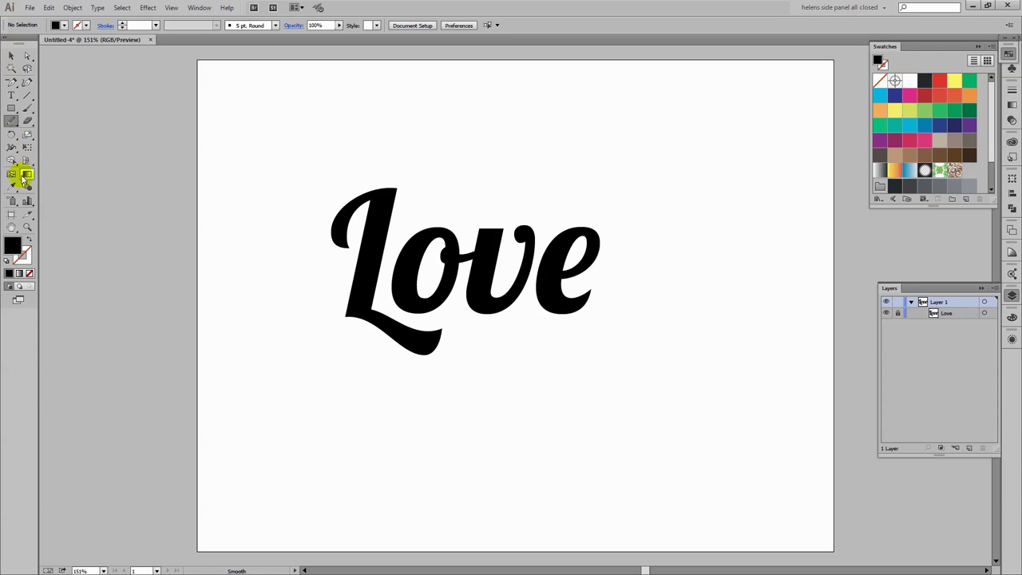
click(28, 239)
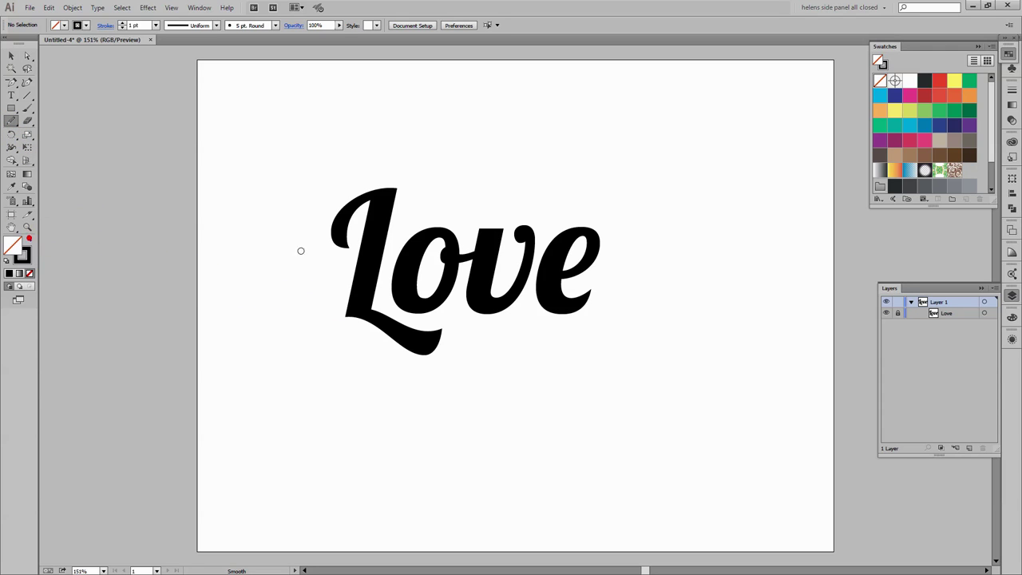
click(906, 125)
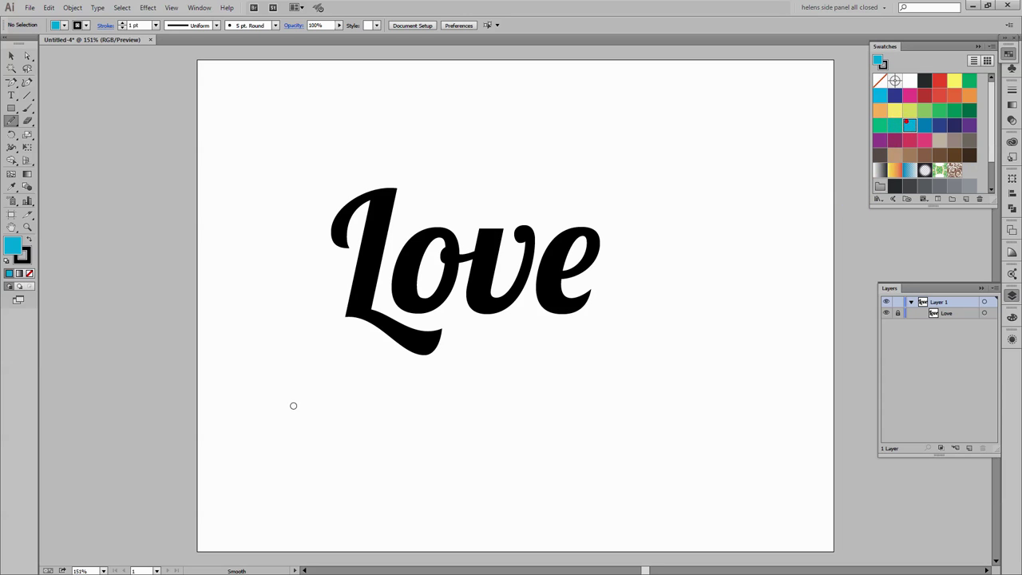
click(31, 242)
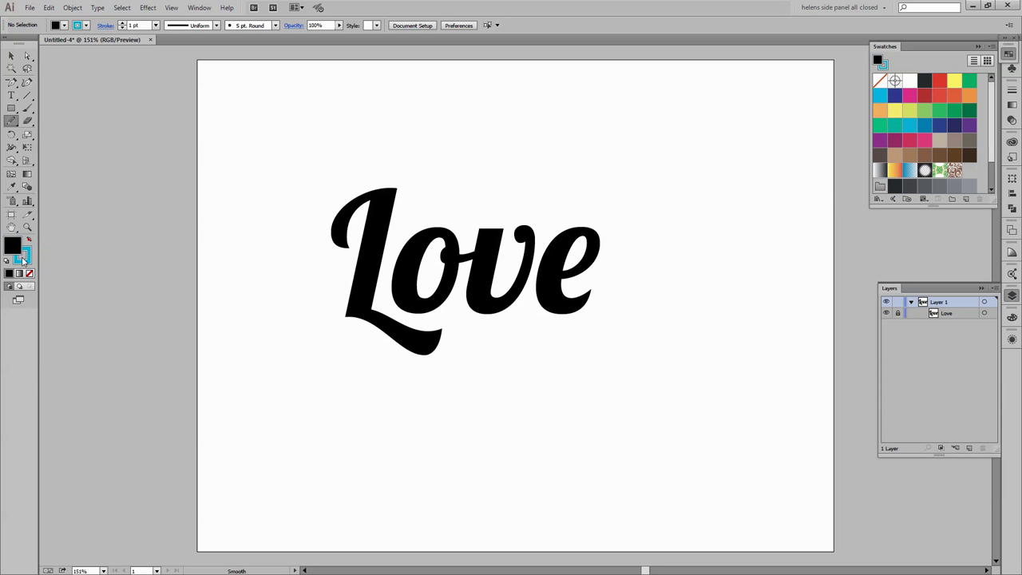
click(30, 274)
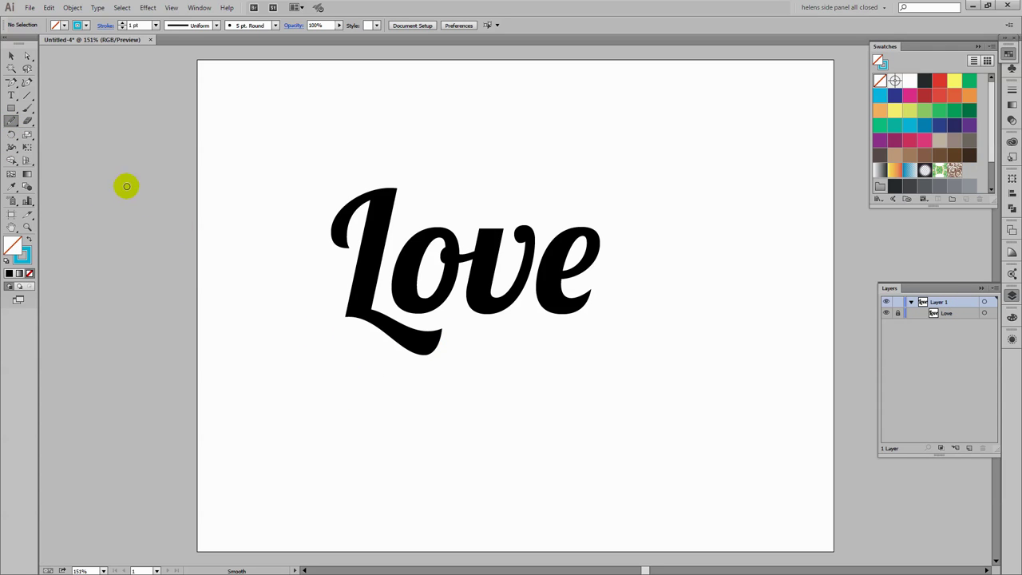
Sketch the two halves of a heart with the Pencil tool just below the letter L.
mouse_move(11, 121)
mouse_down()
mouse_move(40, 117)
mouse_move(60, 131)
mouse_up()
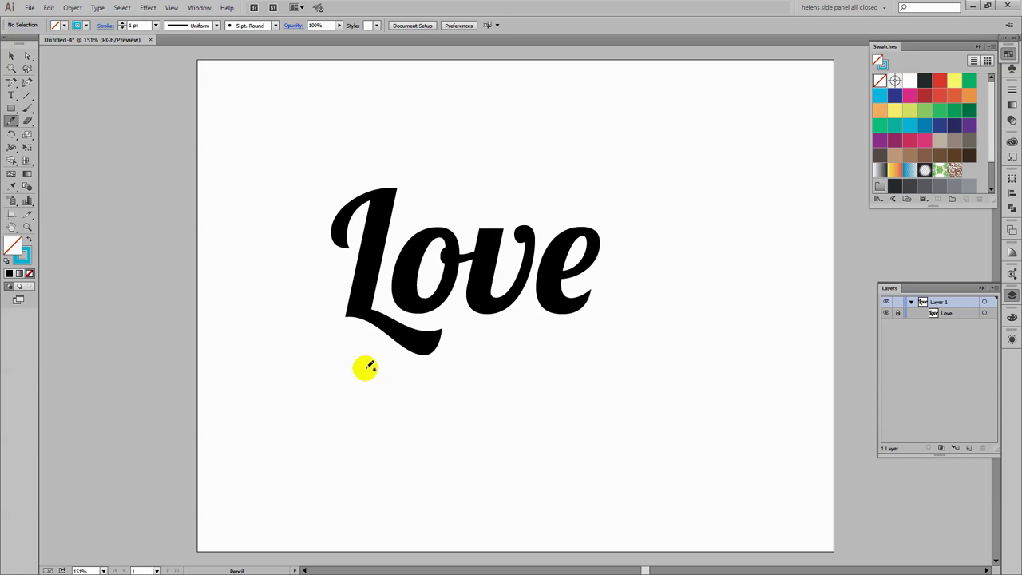
mouse_move(371, 369)
mouse_down()
mouse_move(381, 356)
mouse_move(411, 370)
mouse_move(402, 413)
mouse_move(373, 457)
mouse_up()
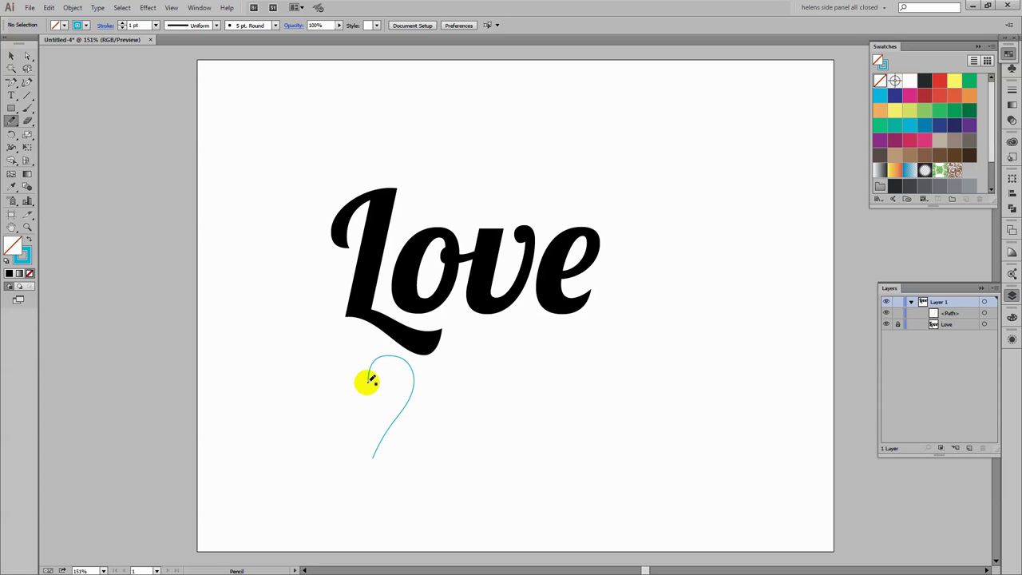
mouse_move(356, 366)
mouse_down()
mouse_move(317, 369)
mouse_move(315, 390)
mouse_move(370, 460)
mouse_up()
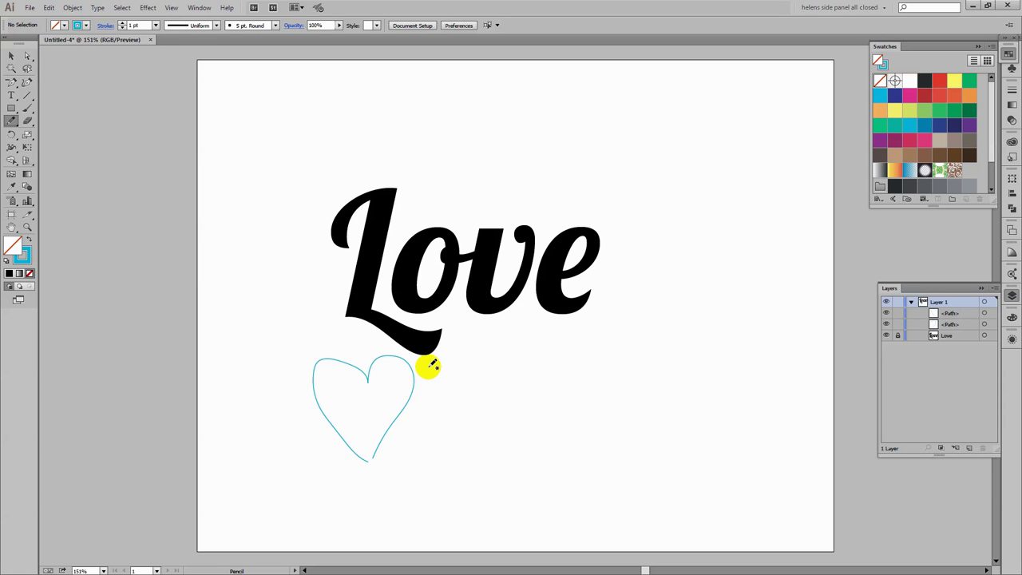
Sketch the swash outline with the Pencil tool, from the tail of the letter e around to the heart's right side.
drag(429, 369, 388, 465)
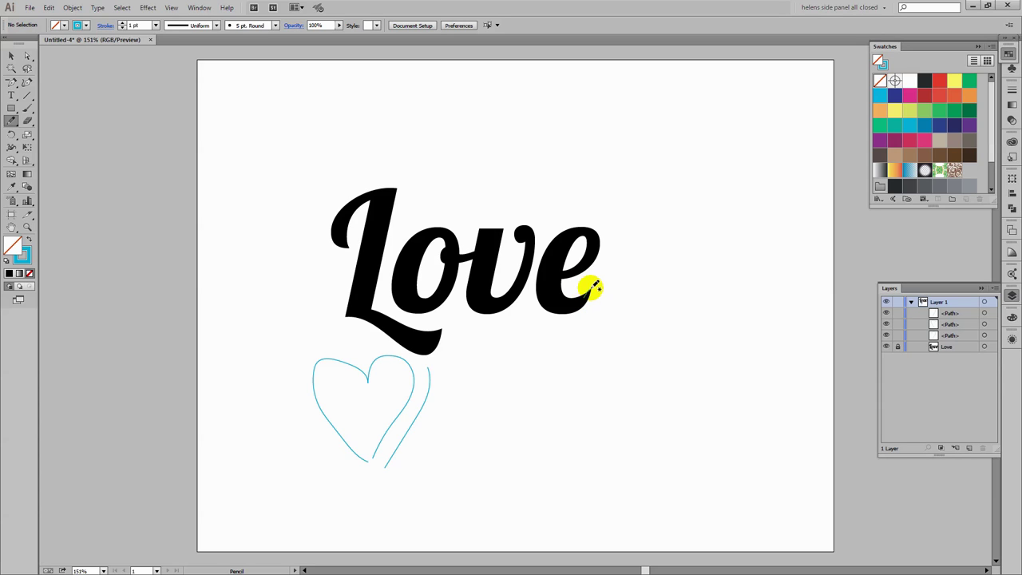
mouse_move(599, 288)
mouse_down()
mouse_move(616, 297)
mouse_move(623, 322)
mouse_move(612, 363)
mouse_move(562, 421)
mouse_move(439, 463)
mouse_move(383, 463)
mouse_move(443, 484)
mouse_move(524, 437)
mouse_up()
click(388, 464)
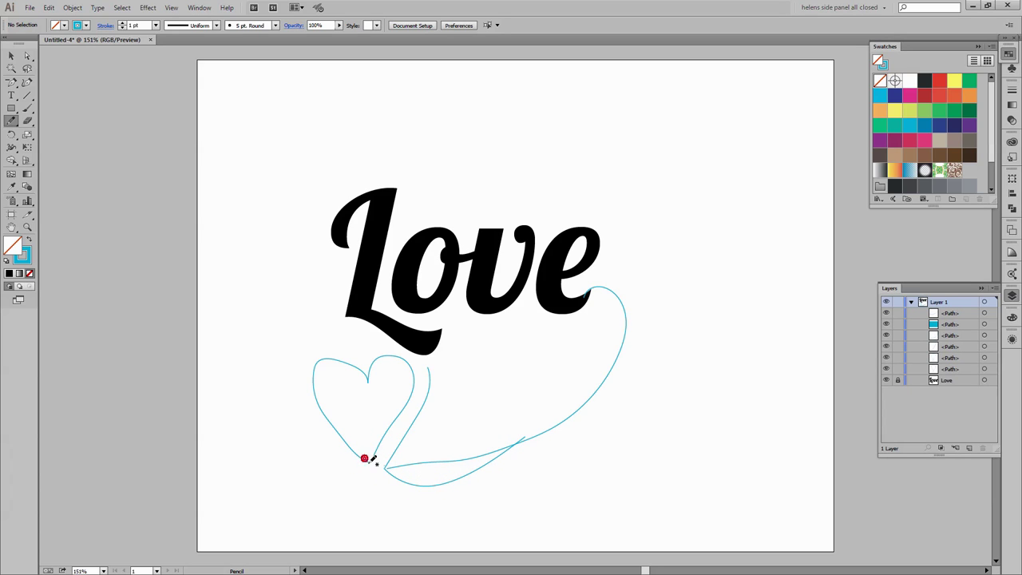
drag(364, 458, 381, 463)
click(381, 464)
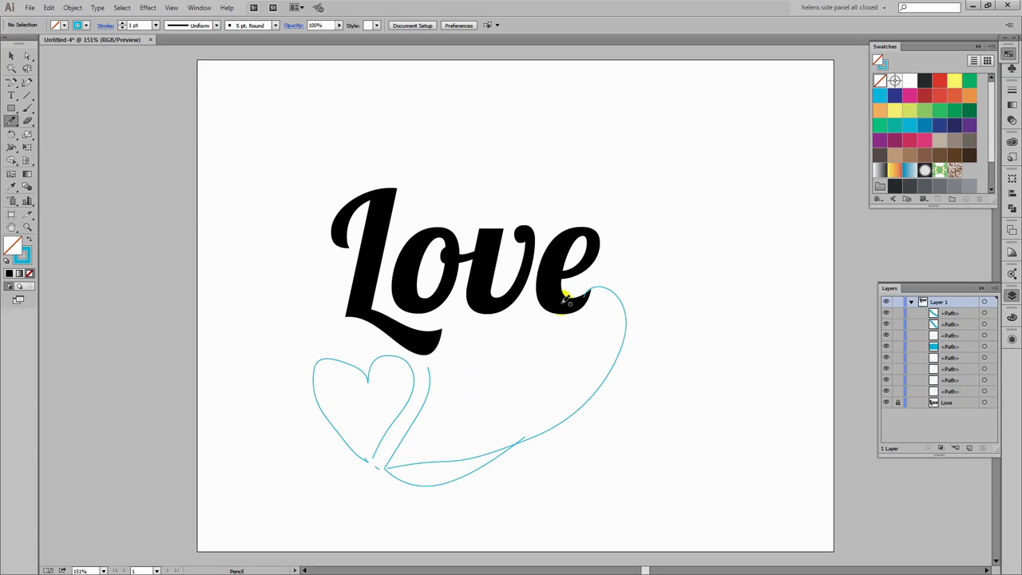
mouse_move(577, 309)
mouse_down()
mouse_move(598, 305)
mouse_move(605, 336)
mouse_move(579, 353)
mouse_move(538, 370)
mouse_move(424, 361)
mouse_move(428, 369)
mouse_up()
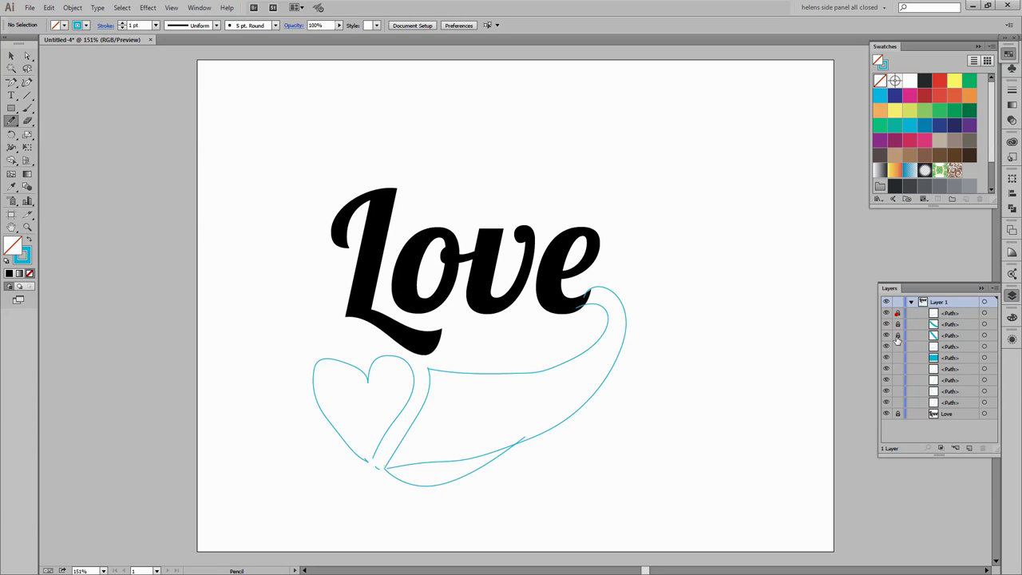
Lock all the sketched paths and ready the Pen tool with no fill and a magenta ec008c stroke.
drag(898, 338, 896, 403)
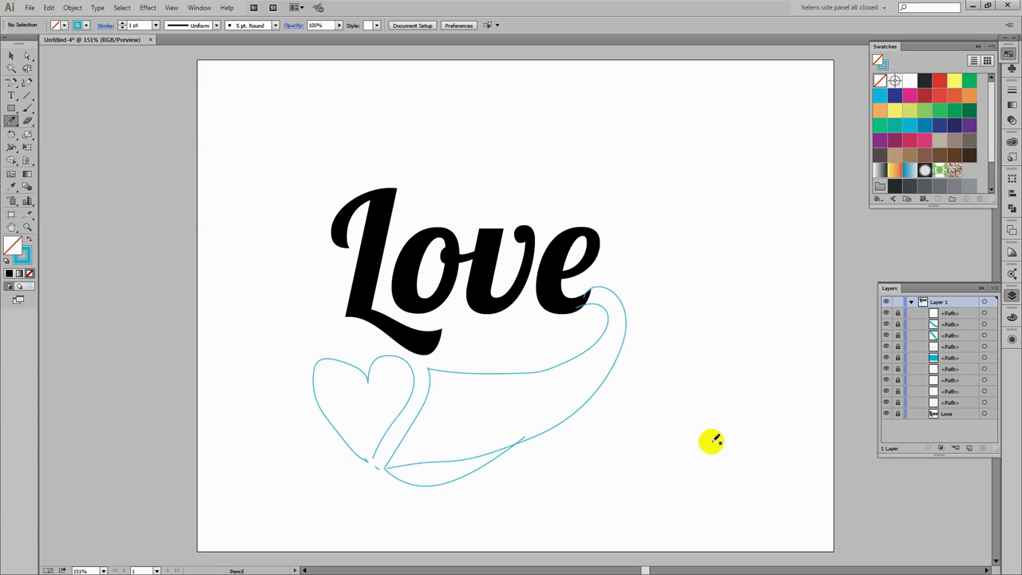
click(11, 83)
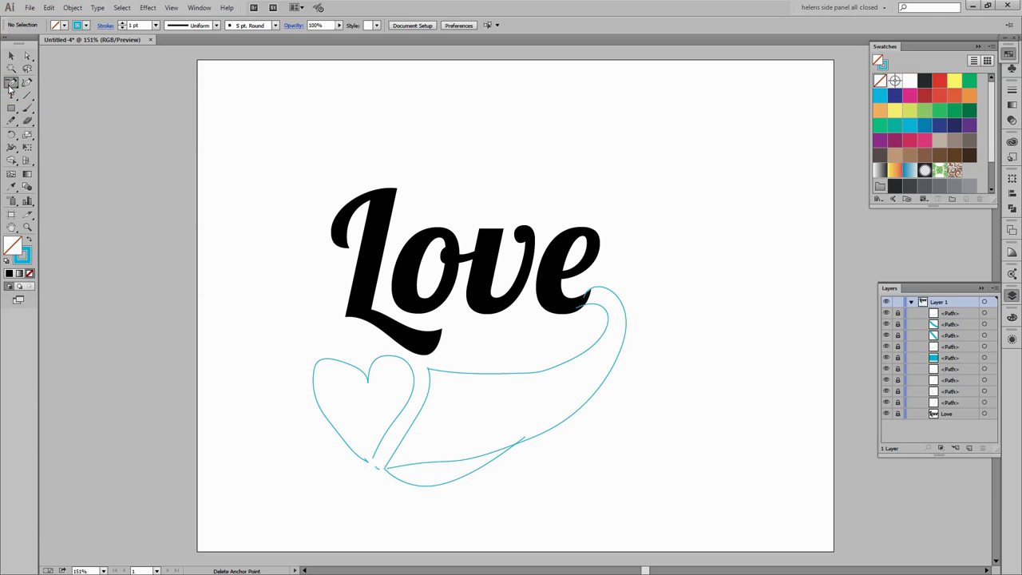
drag(11, 84, 54, 85)
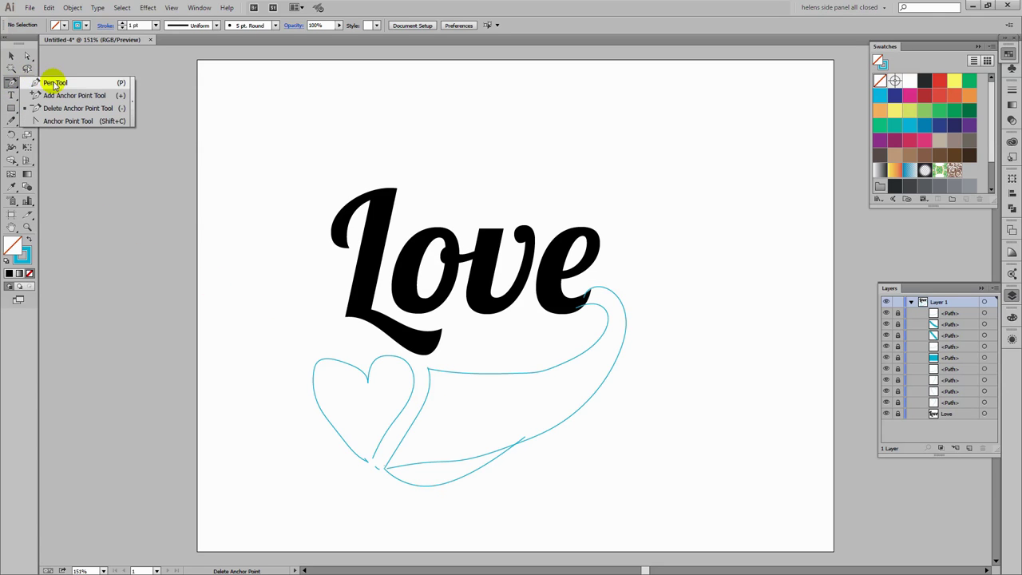
click(30, 241)
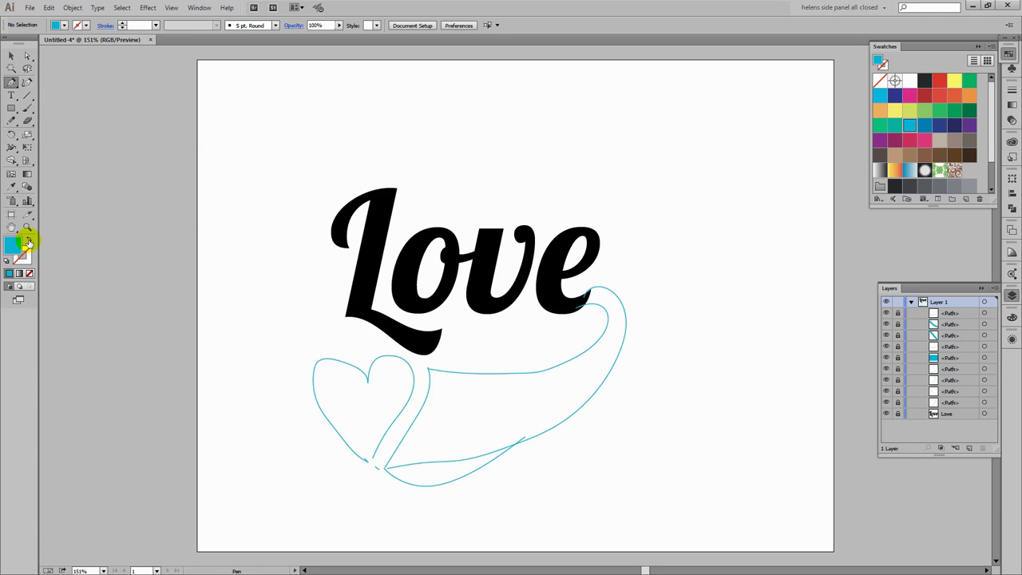
click(30, 241)
click(24, 254)
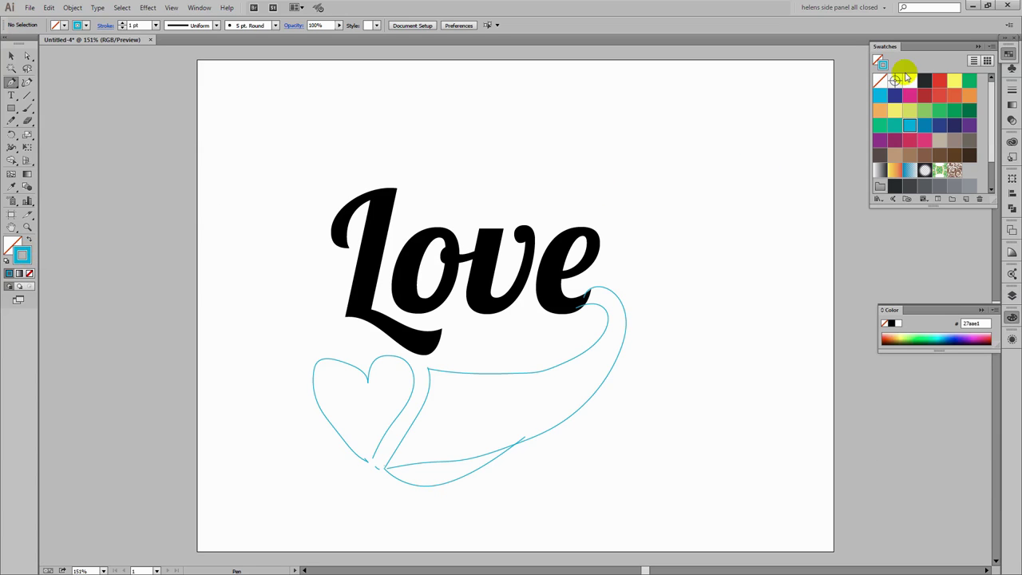
click(910, 95)
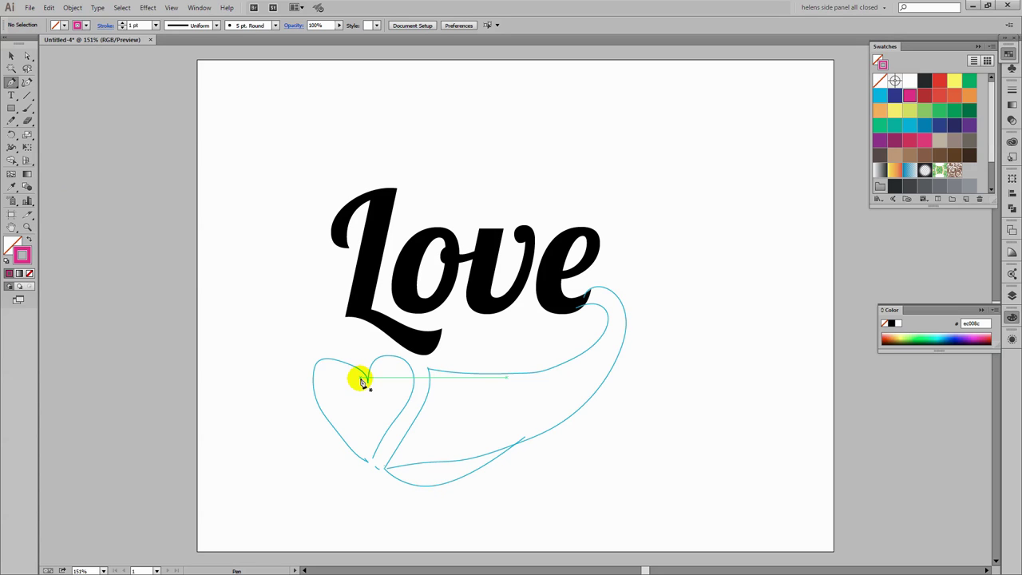
Trace the sketched heart as a closed Pen tool path with a sharp notch and bottom point, and deselect it.
drag(360, 381, 361, 348)
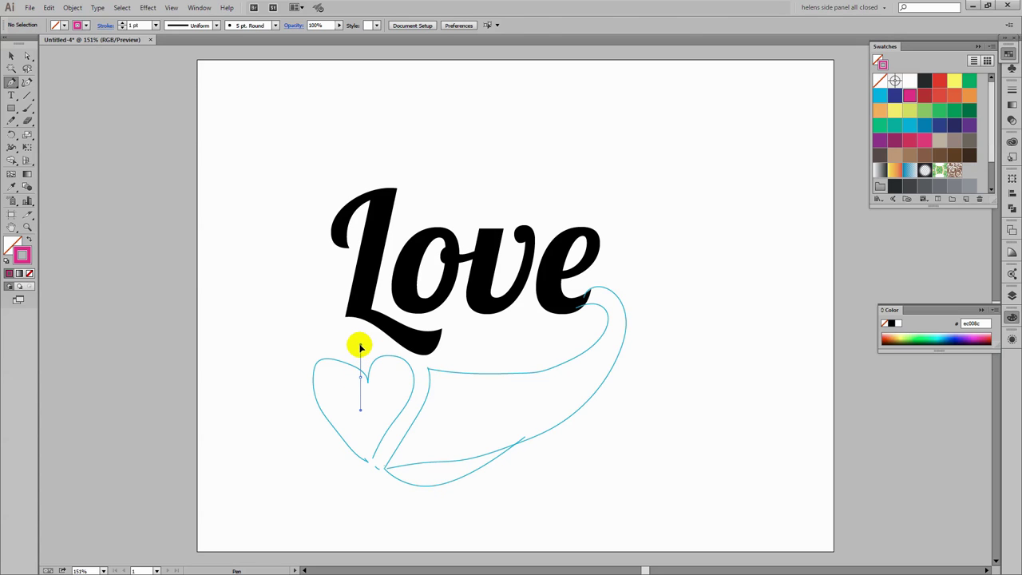
drag(303, 361, 344, 449)
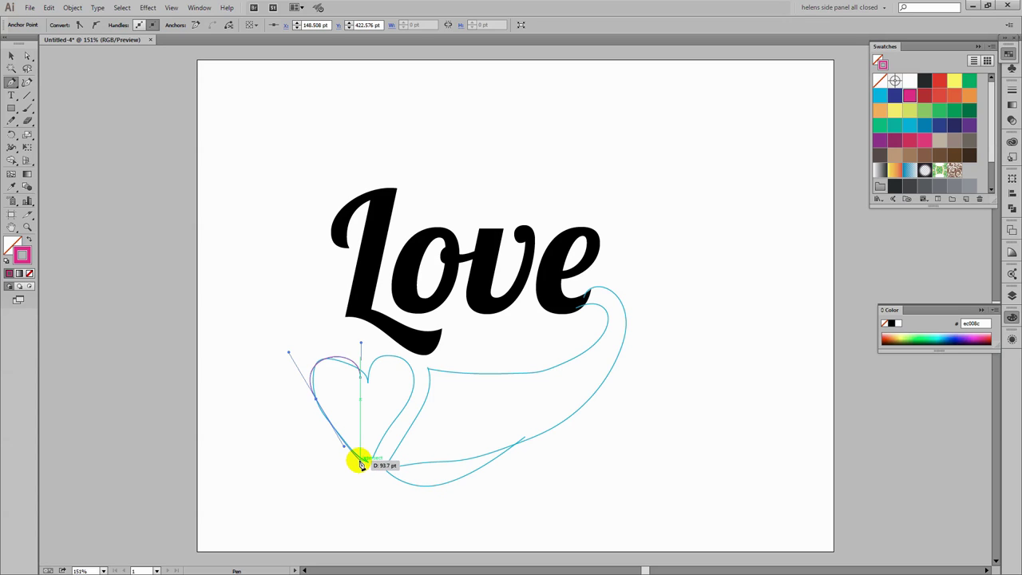
click(359, 464)
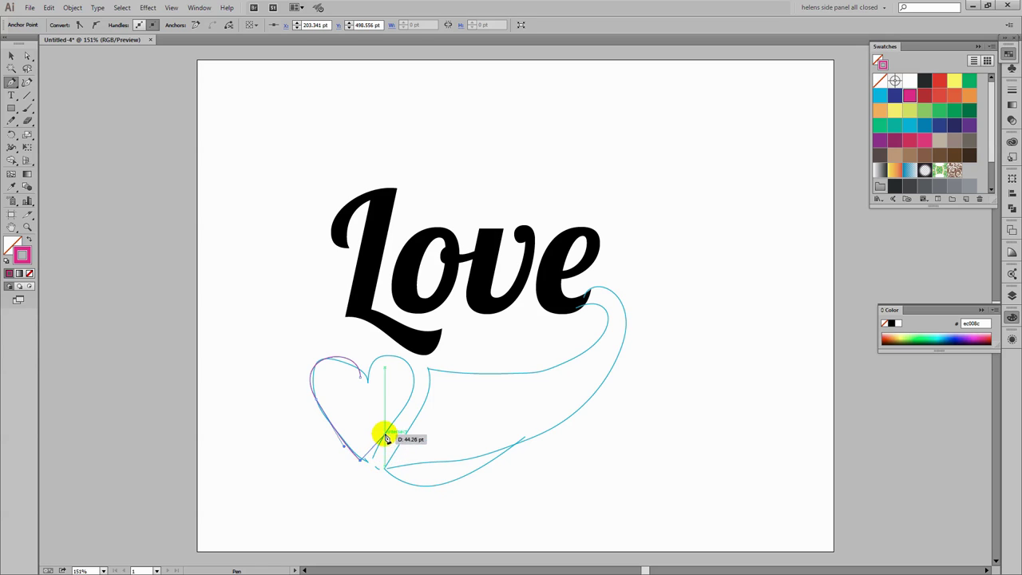
drag(372, 440, 360, 379)
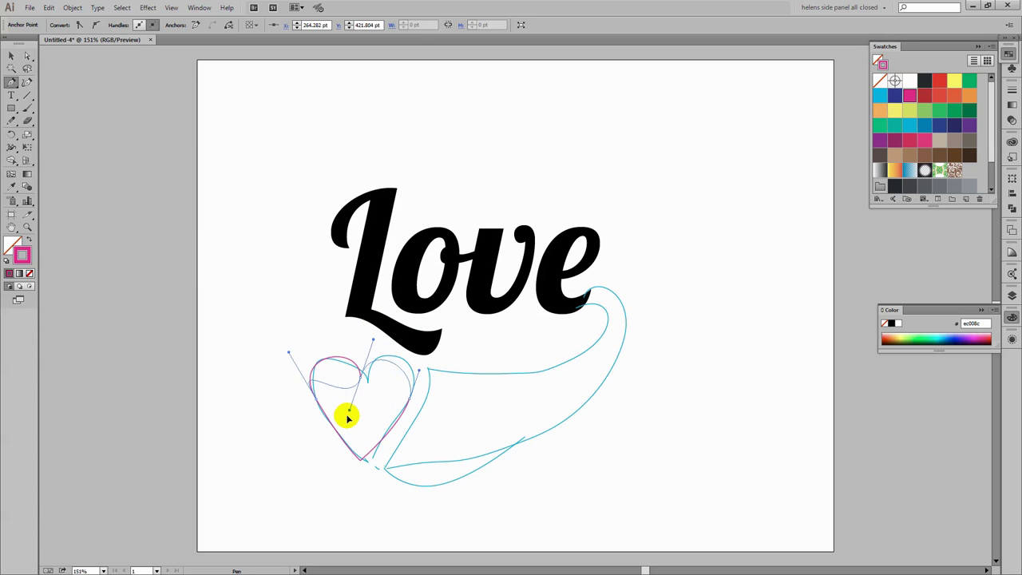
drag(348, 417, 322, 427)
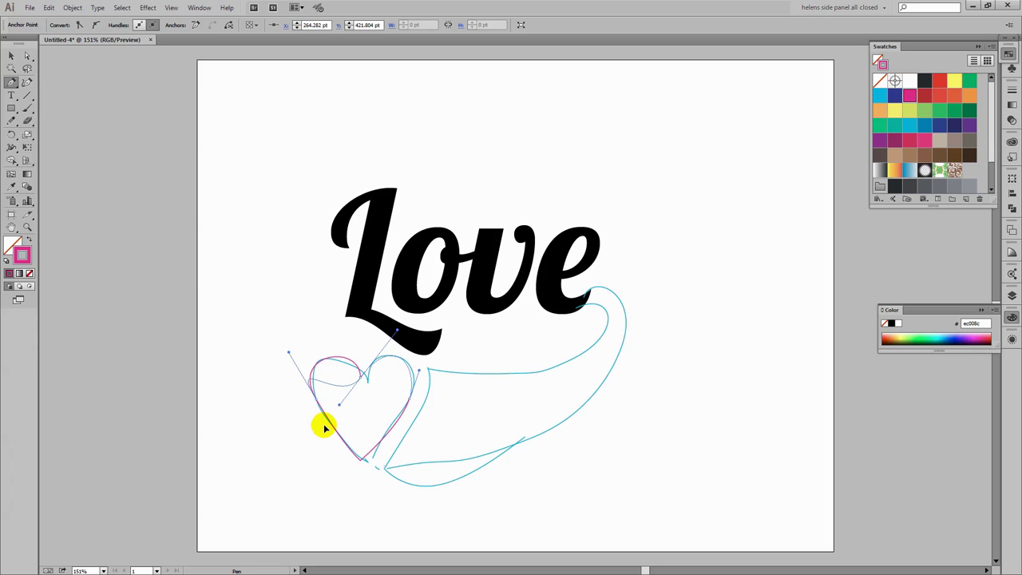
mouse_move(324, 427)
mouse_down()
mouse_move(343, 392)
mouse_move(297, 372)
mouse_move(333, 385)
mouse_move(322, 402)
mouse_move(329, 412)
mouse_up()
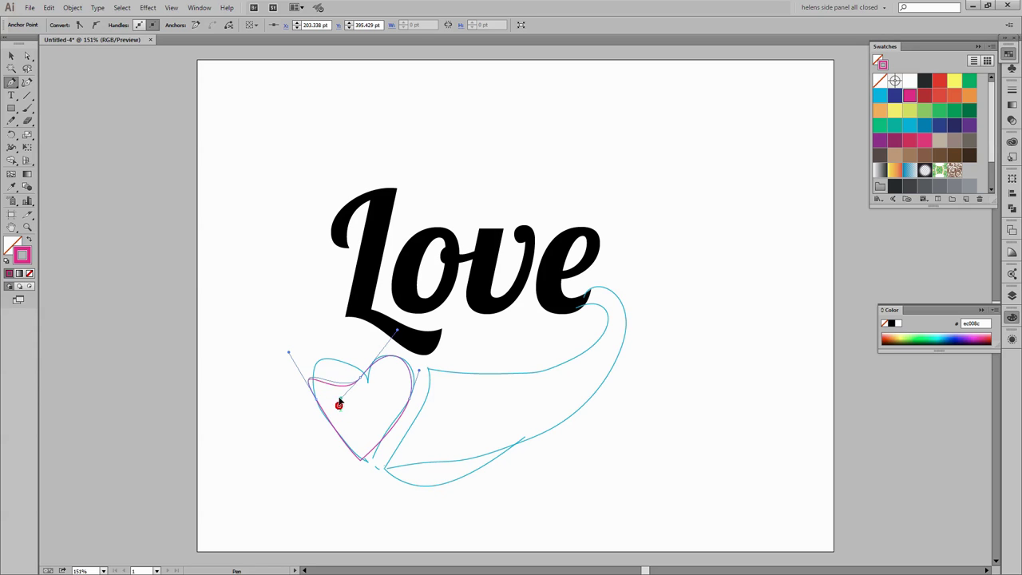
click(356, 343)
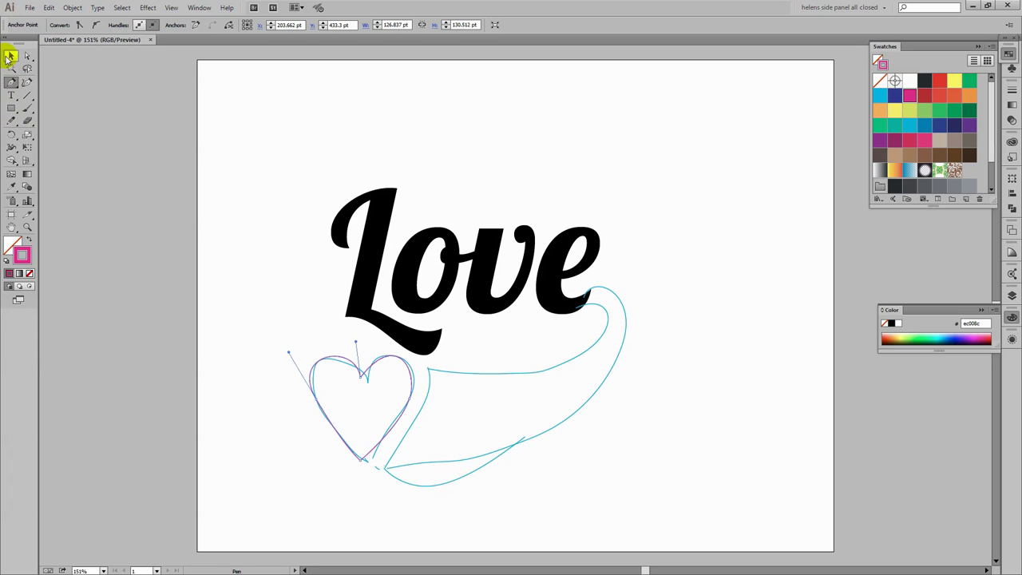
click(10, 57)
click(290, 466)
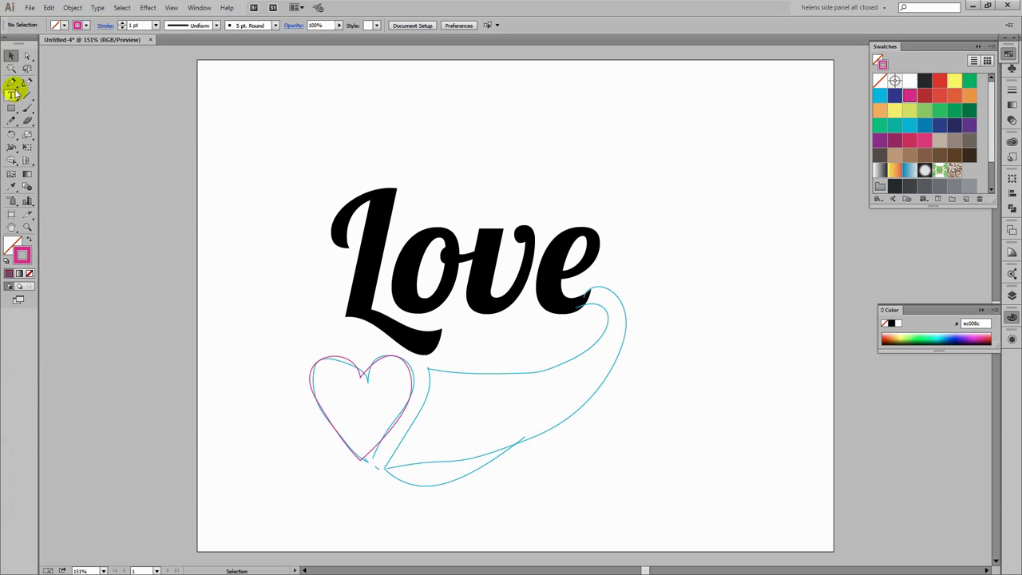
Trace the sketched swash with the Pen tool as a closed shape running from the letter e to beside the heart.
click(12, 86)
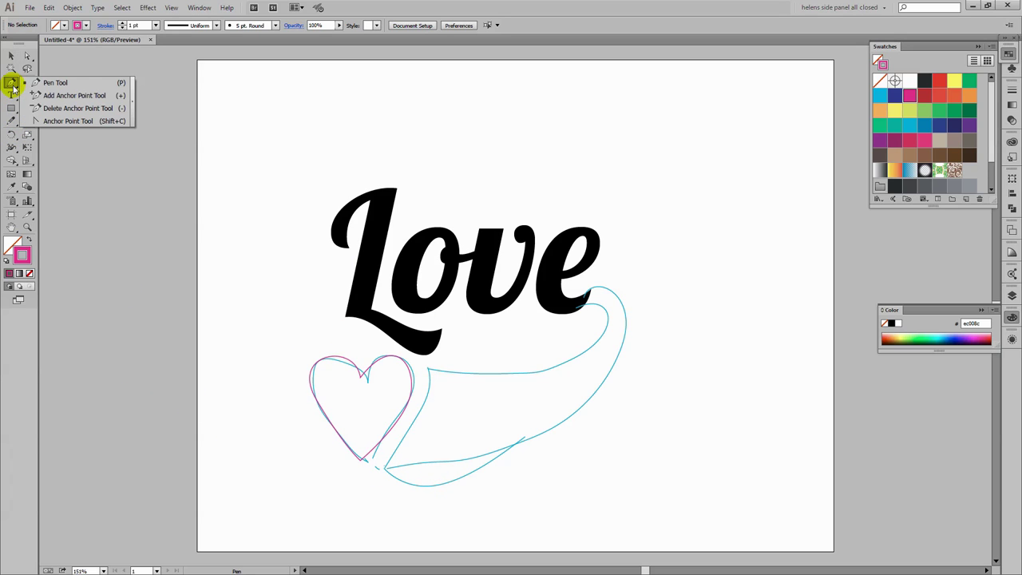
drag(12, 86, 49, 82)
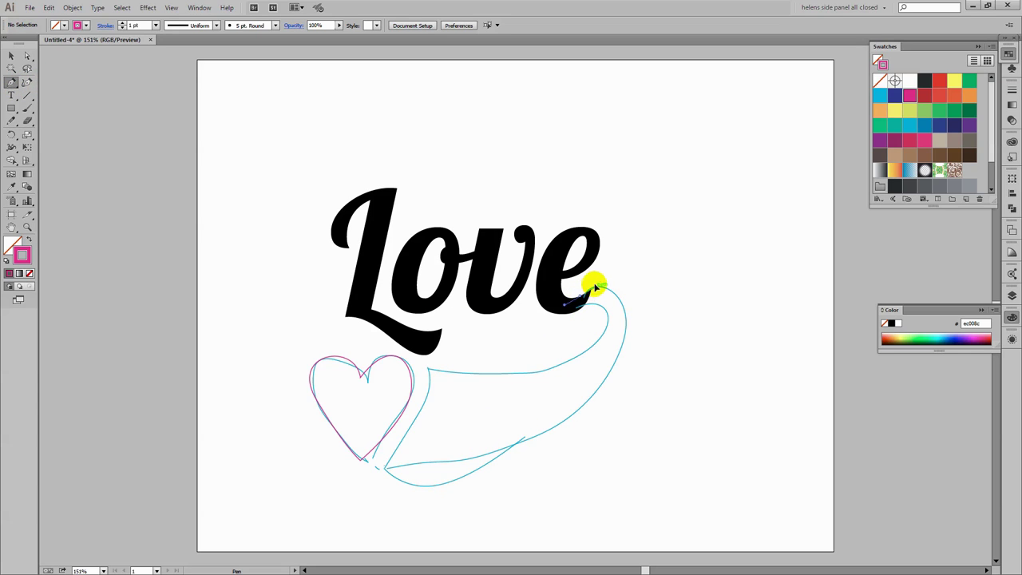
drag(621, 273, 620, 270)
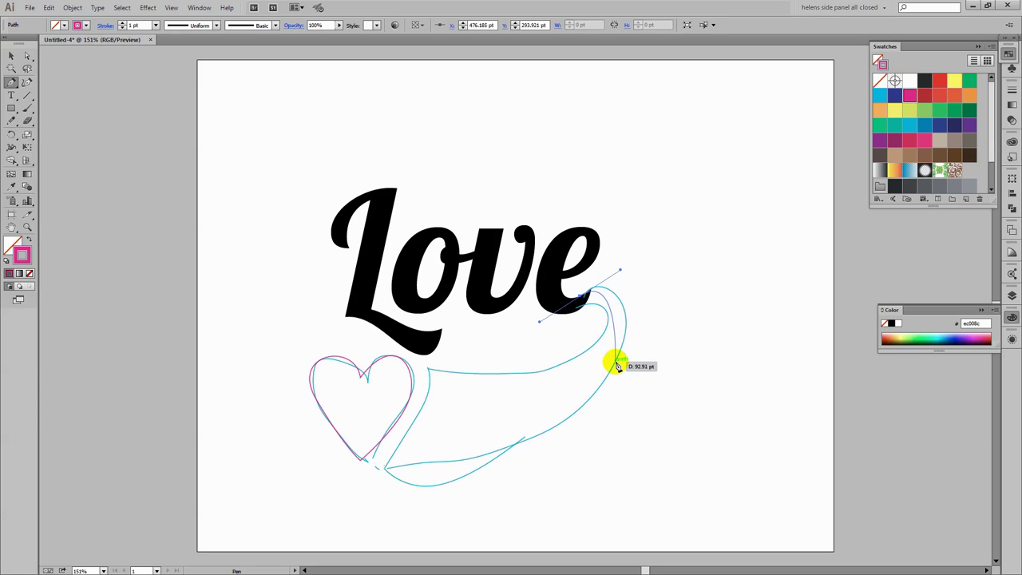
drag(616, 361, 587, 417)
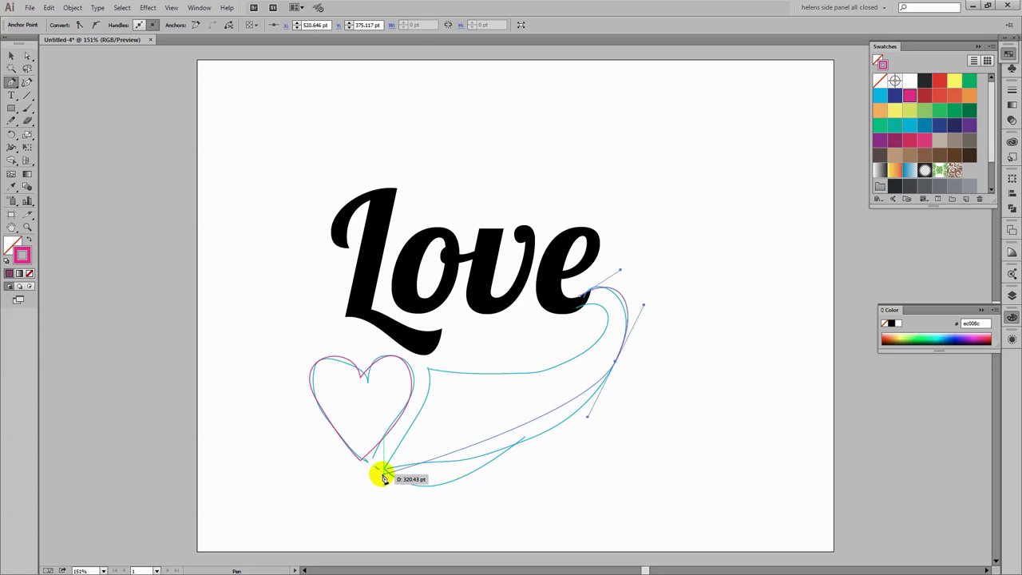
drag(386, 474, 330, 424)
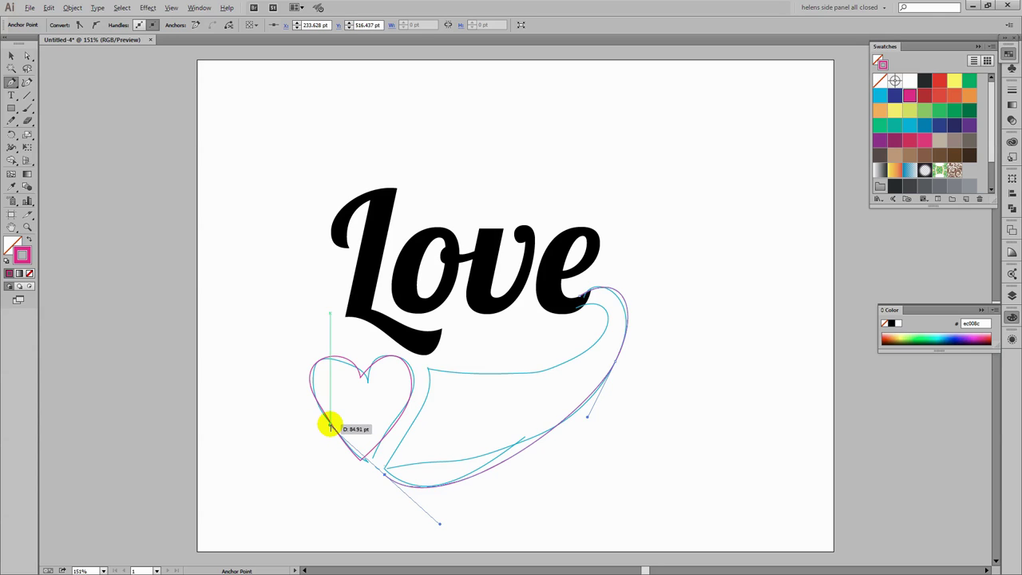
drag(330, 429, 430, 372)
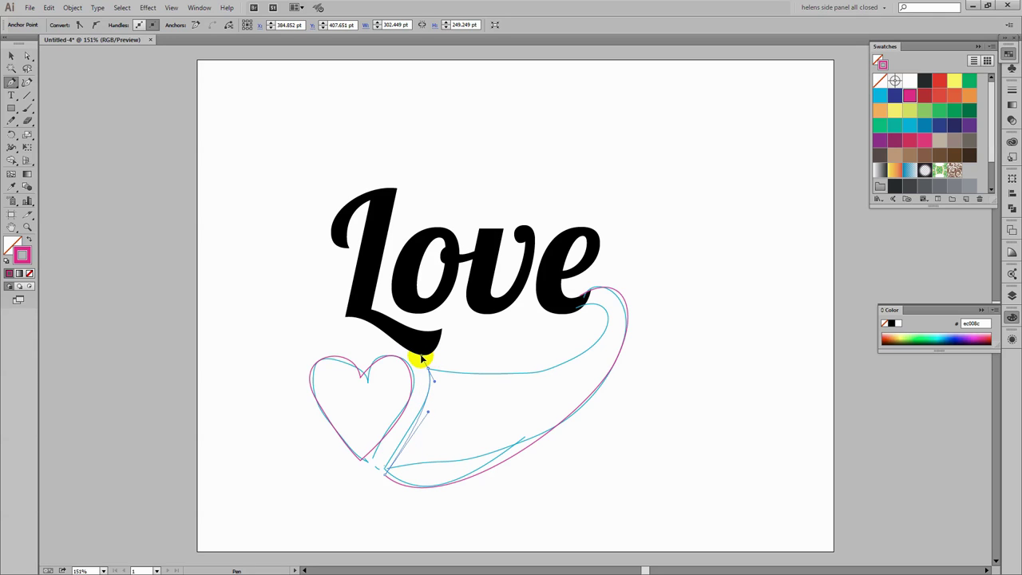
drag(416, 358, 581, 308)
click(466, 375)
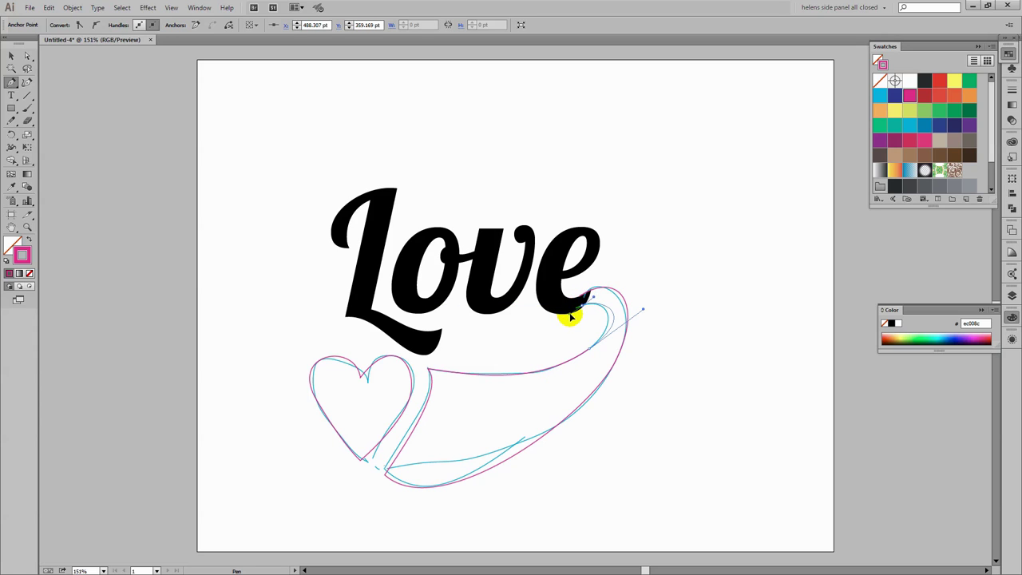
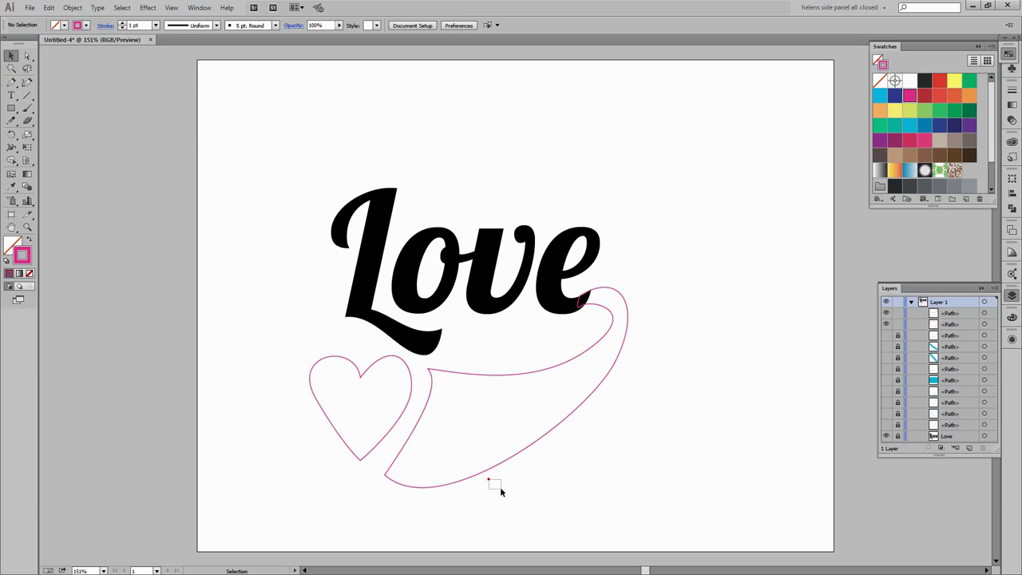
Swap fill and stroke on the heart and swash so both have a magenta fill and no stroke.
drag(491, 479, 319, 371)
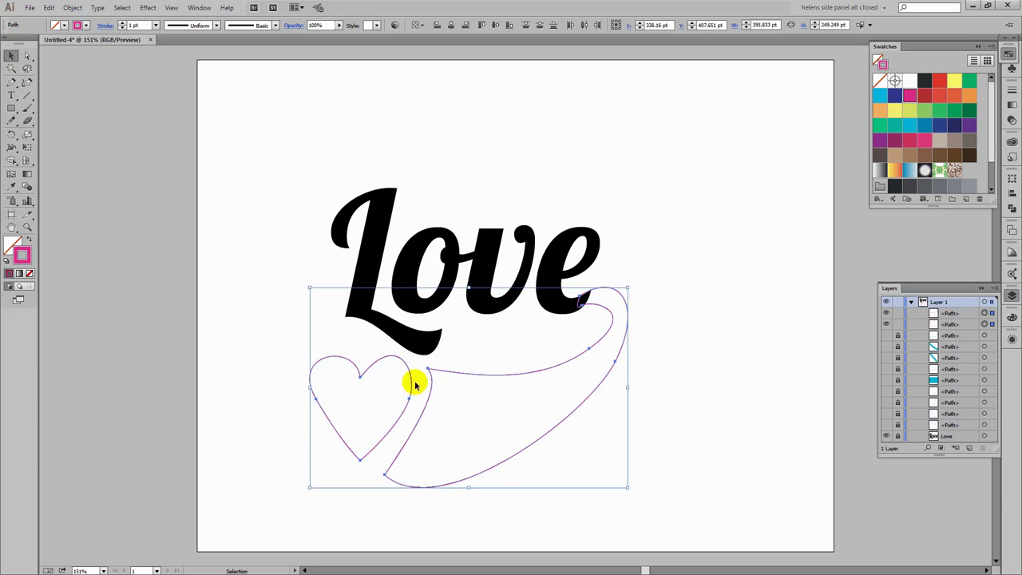
click(29, 240)
click(645, 432)
click(645, 431)
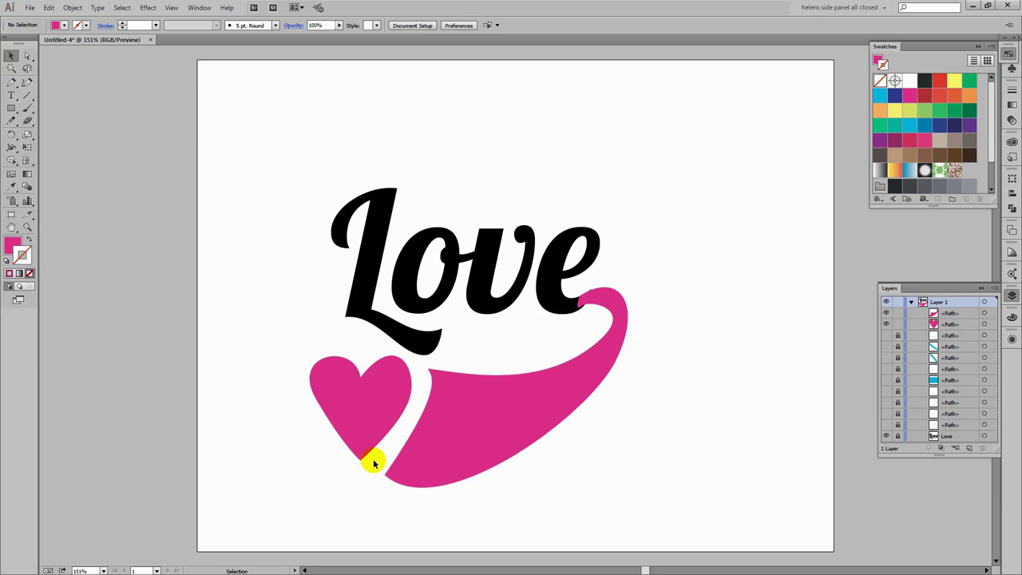
Nudge the swash's lower tip anchor point 9 pt left and 1 pt down, towards the heart's bottom point.
key(z)
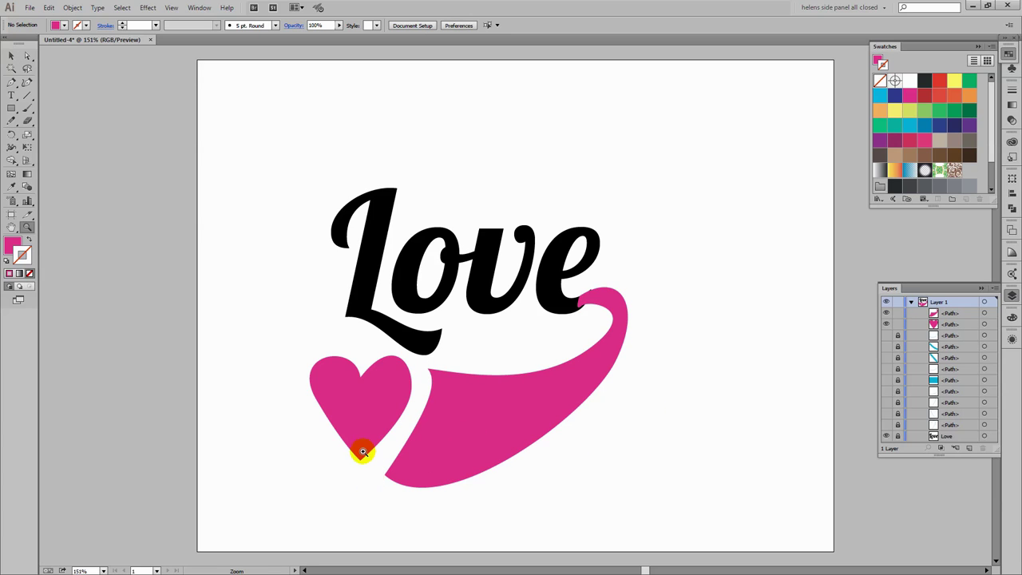
drag(313, 418, 501, 533)
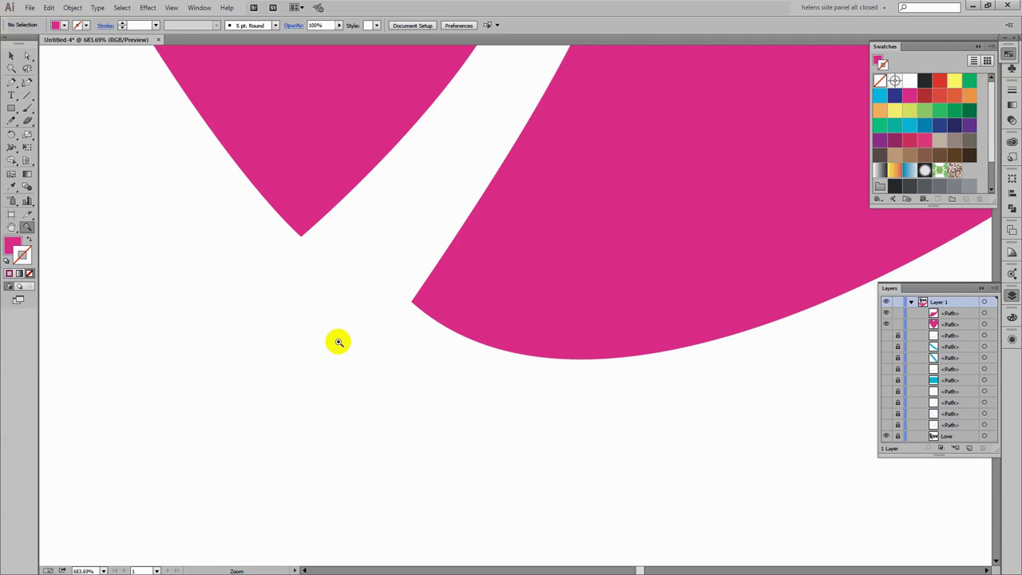
key(a)
click(414, 301)
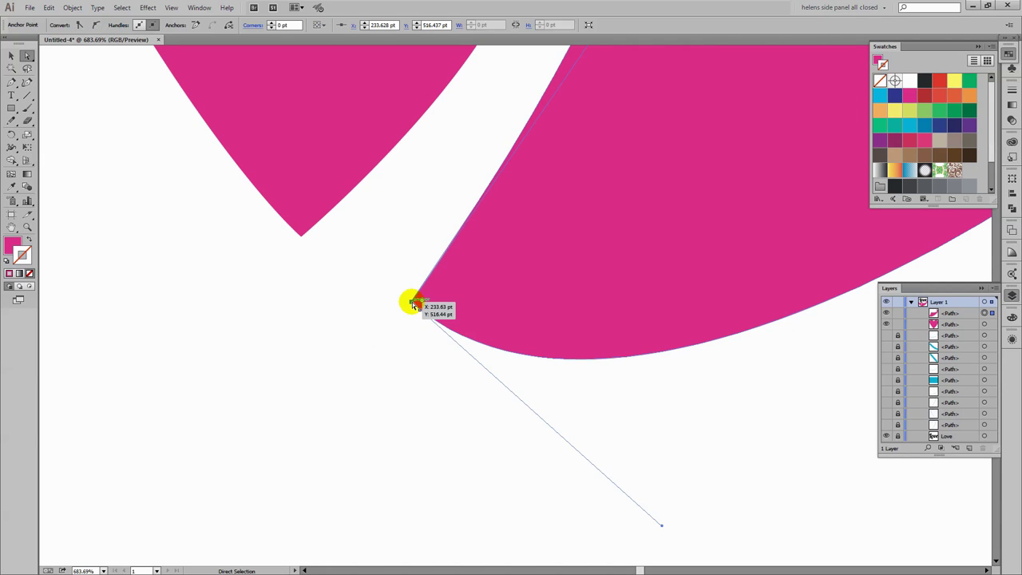
key(Left)
key(Left)
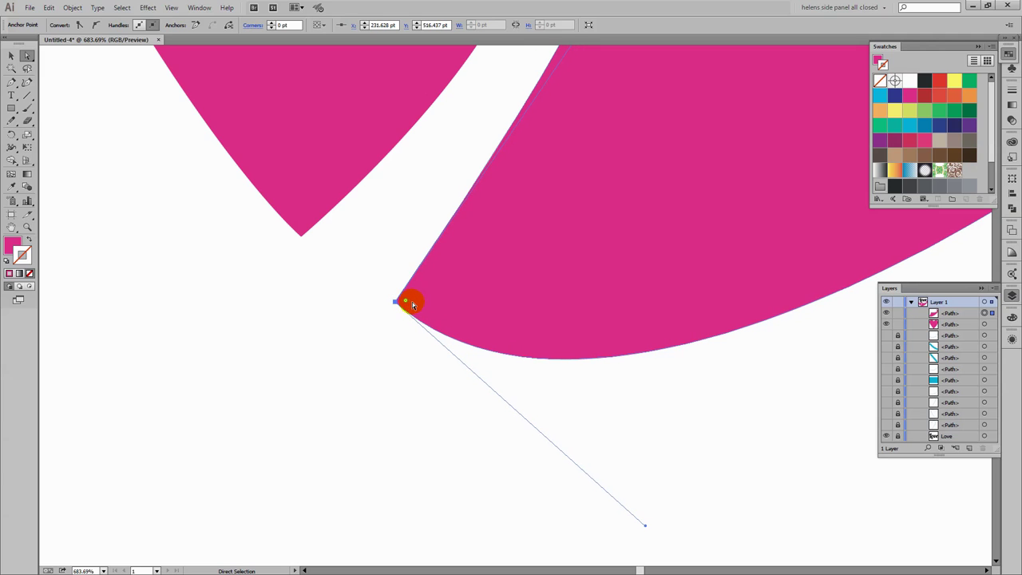
key(Left)
key(Left)
key(Left)
key(Left)
key(Left)
key(Left)
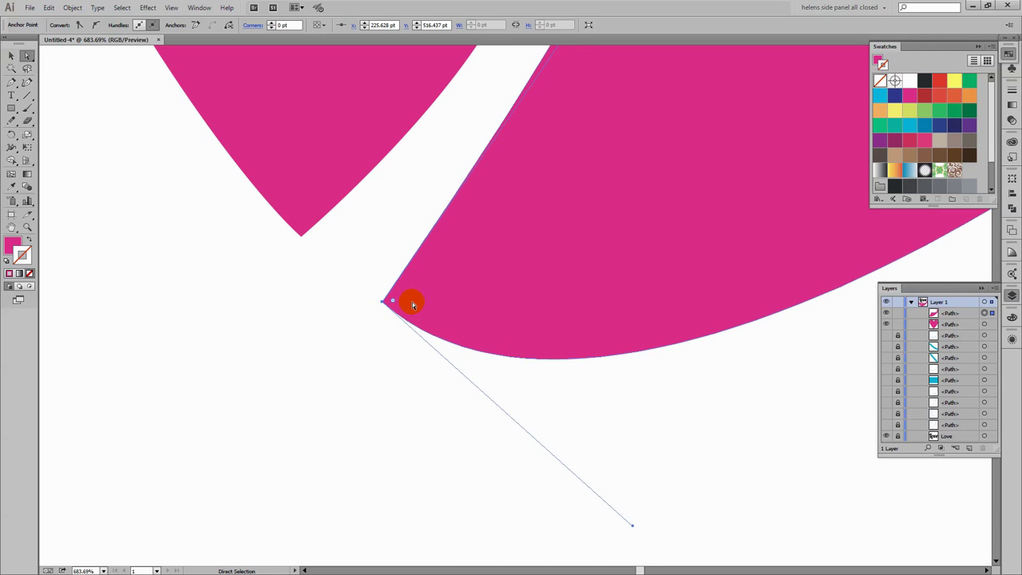
key(Down)
key(Left)
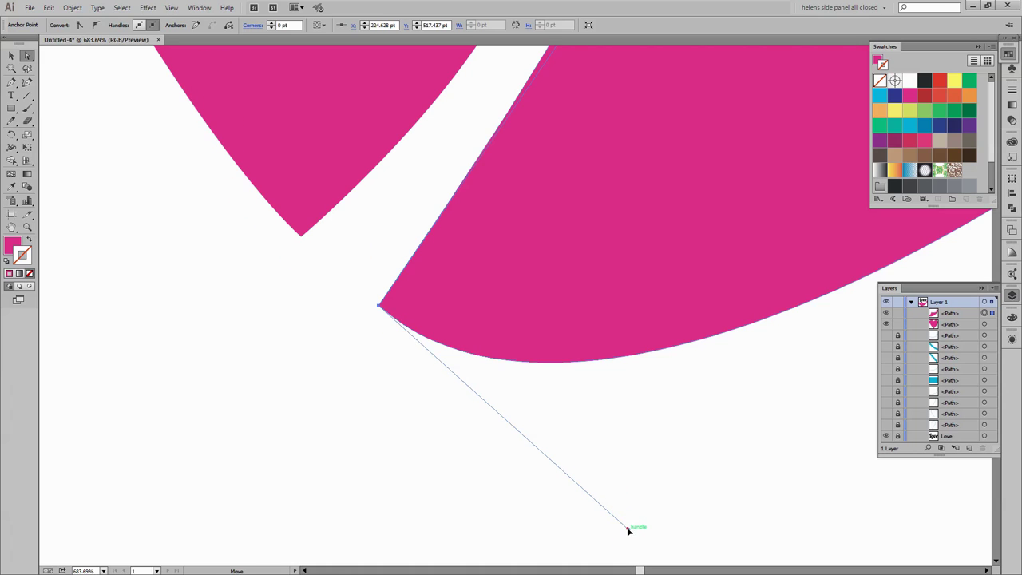
click(540, 359)
key(ctrl+0)
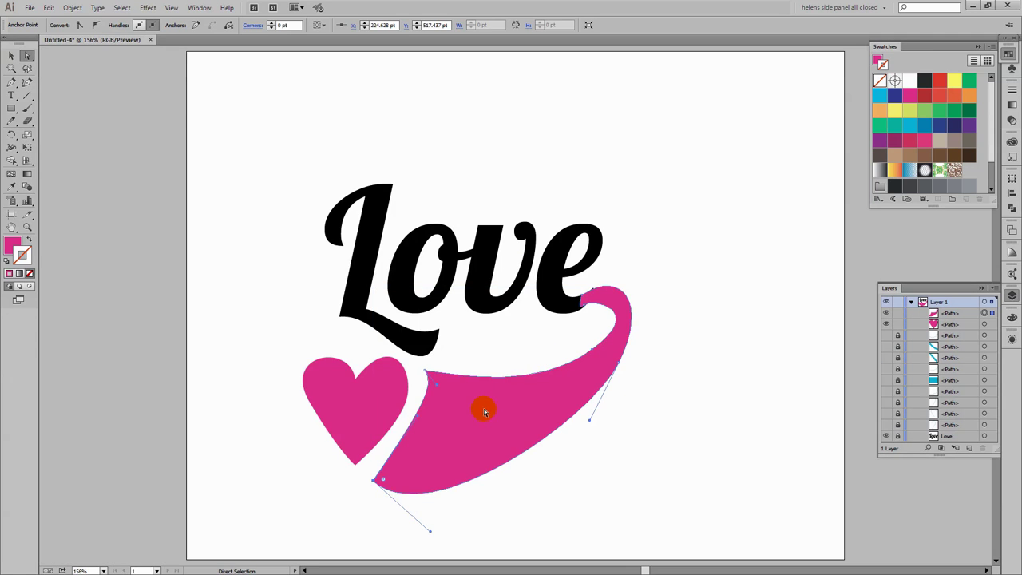
Nudge the swash's lower tip anchor to about X 212 pt, Y 508 pt and curve the adjoining edge away from the heart with its upper handle.
click(395, 457)
click(393, 488)
key(Left)
key(Left)
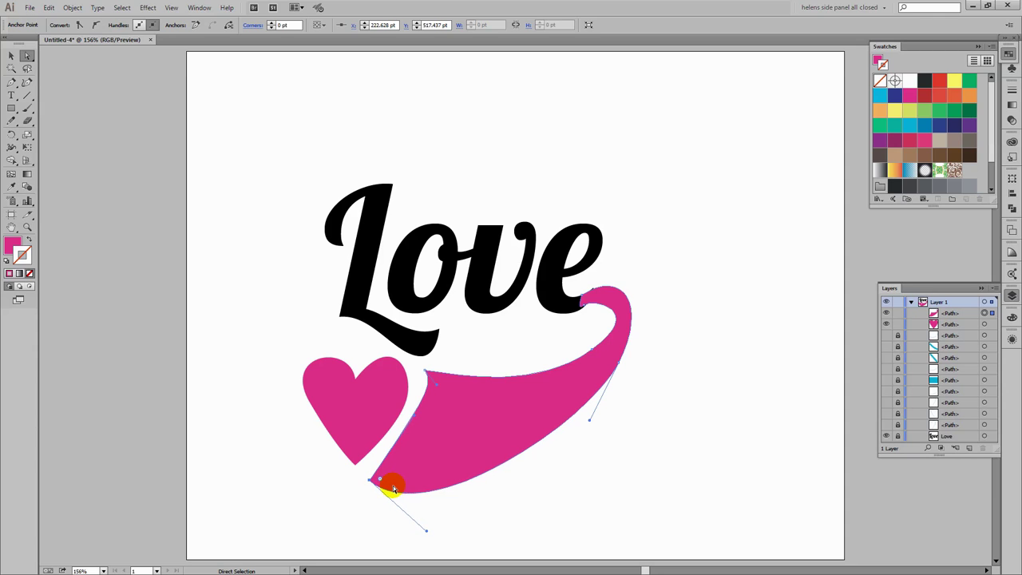
key(Left)
key(Left)
key(Up)
key(Up)
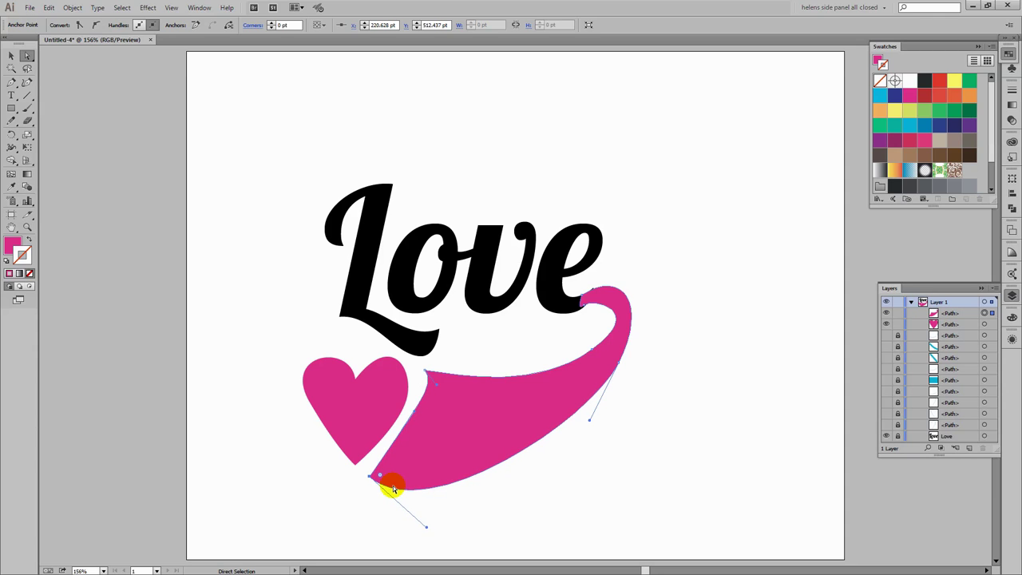
key(Up)
key(Up)
key(Up)
key(Up)
key(Up)
key(Up)
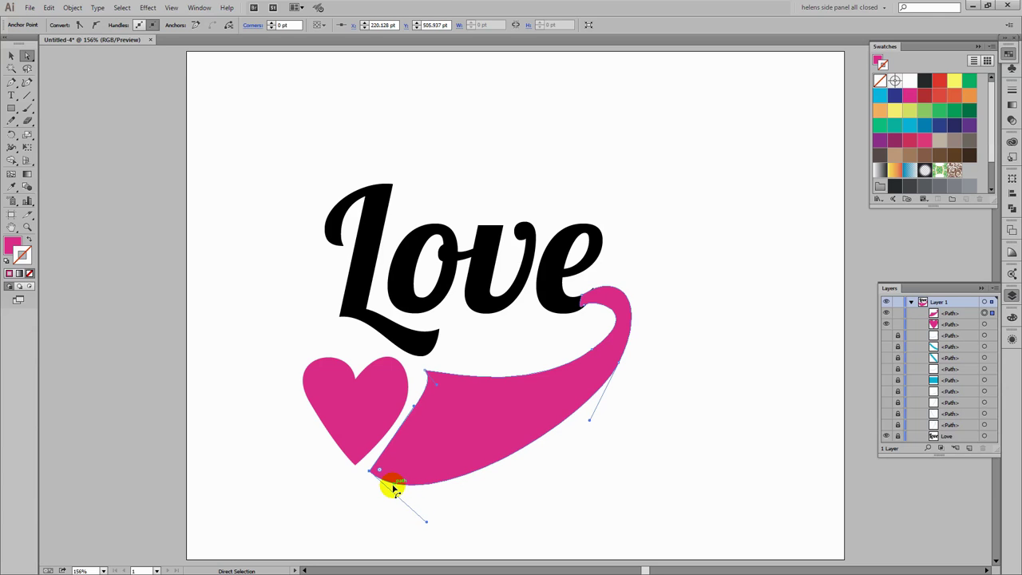
key(Left)
key(Left)
key(Left)
key(Left)
key(Left)
key(Left)
key(Left)
key(Left)
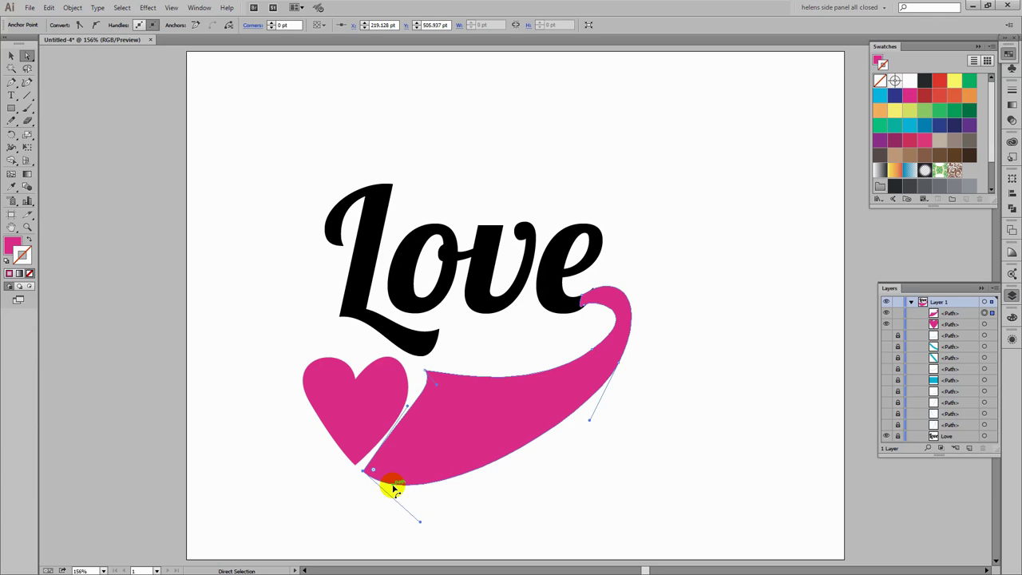
key(Down)
key(Down)
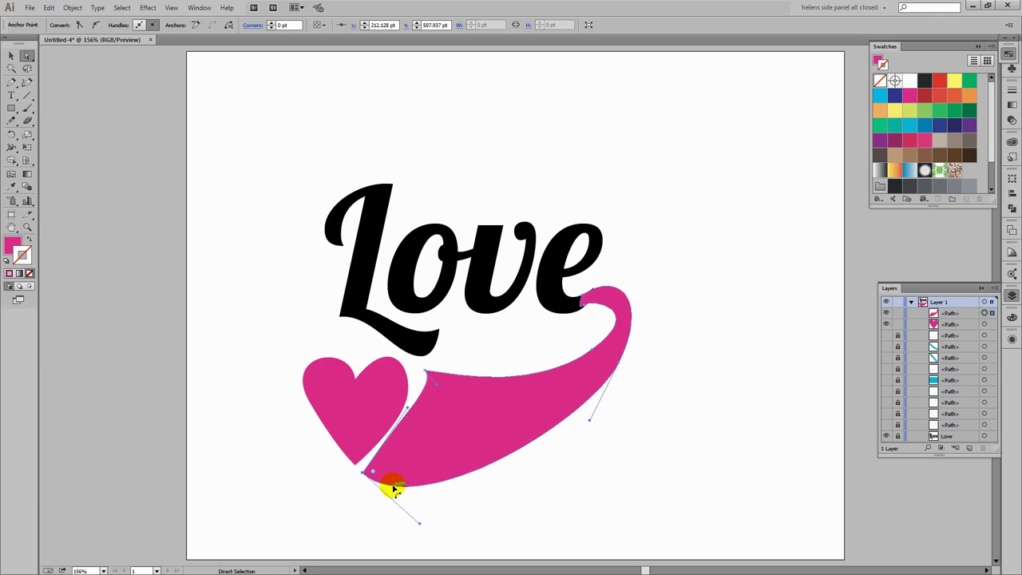
drag(409, 410, 426, 416)
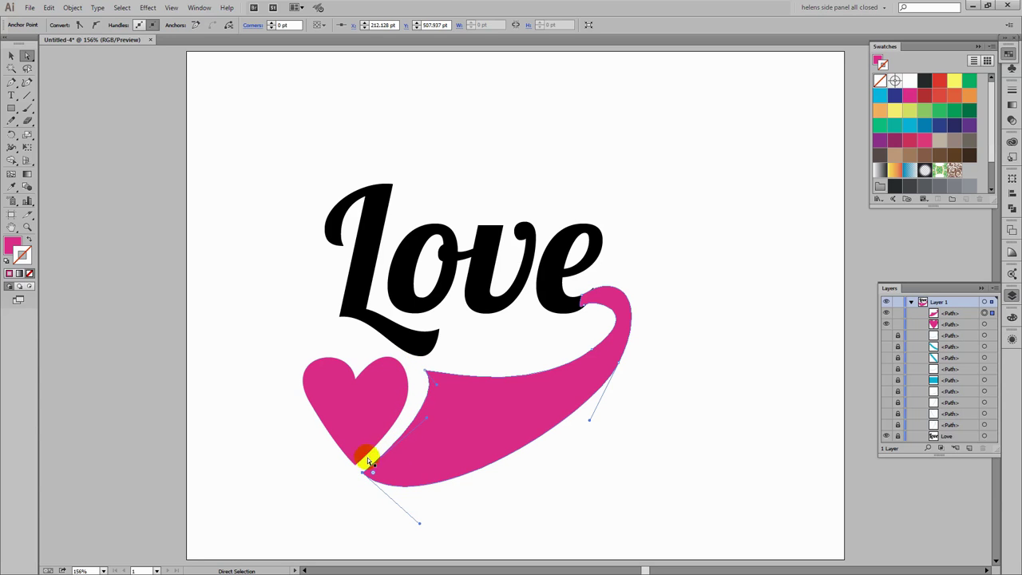
Move the heart's notch anchor to about X 208 pt, Y 397 pt and adjust the handles to round both lobes.
click(348, 377)
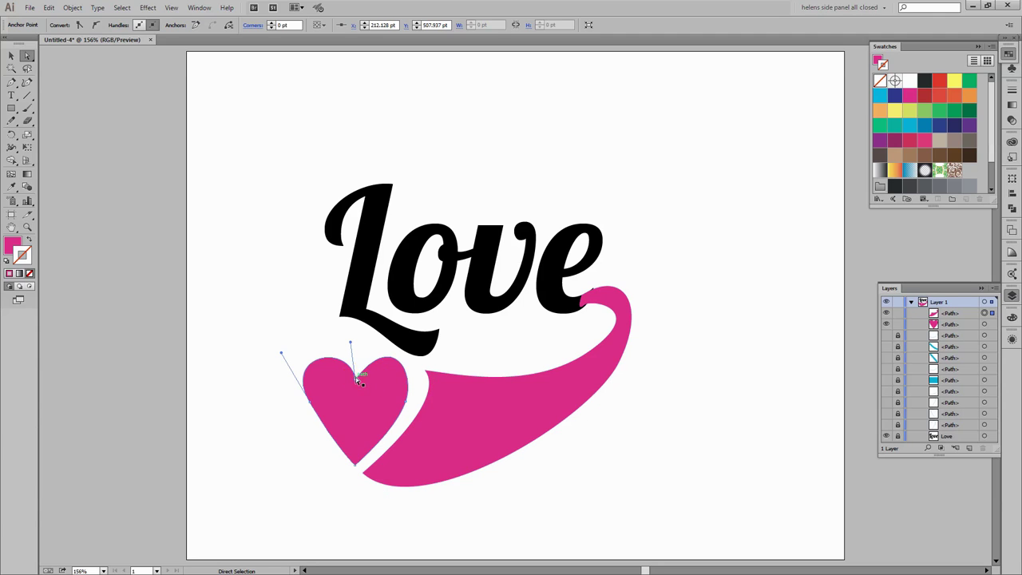
click(350, 375)
click(355, 381)
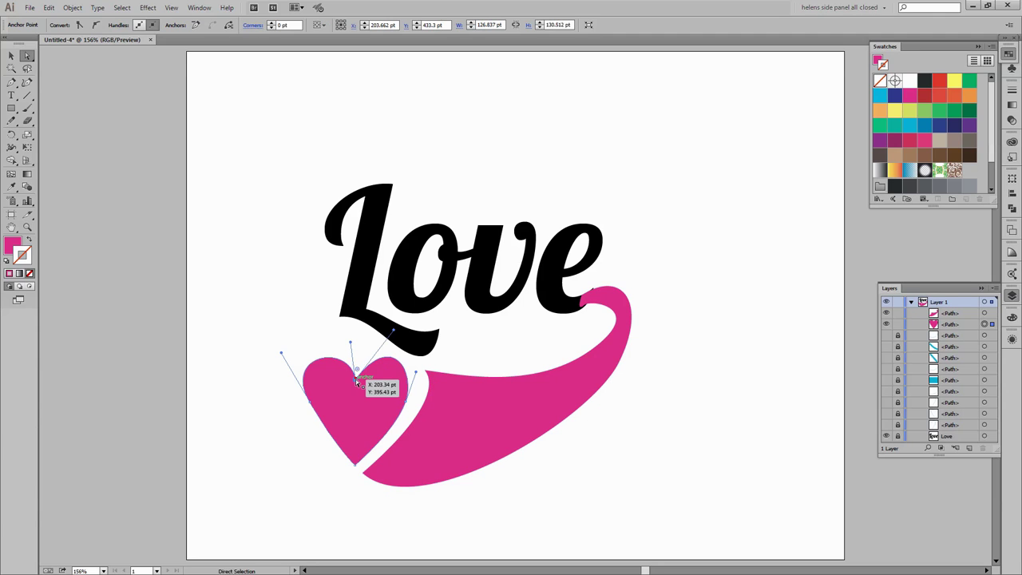
drag(357, 382, 341, 340)
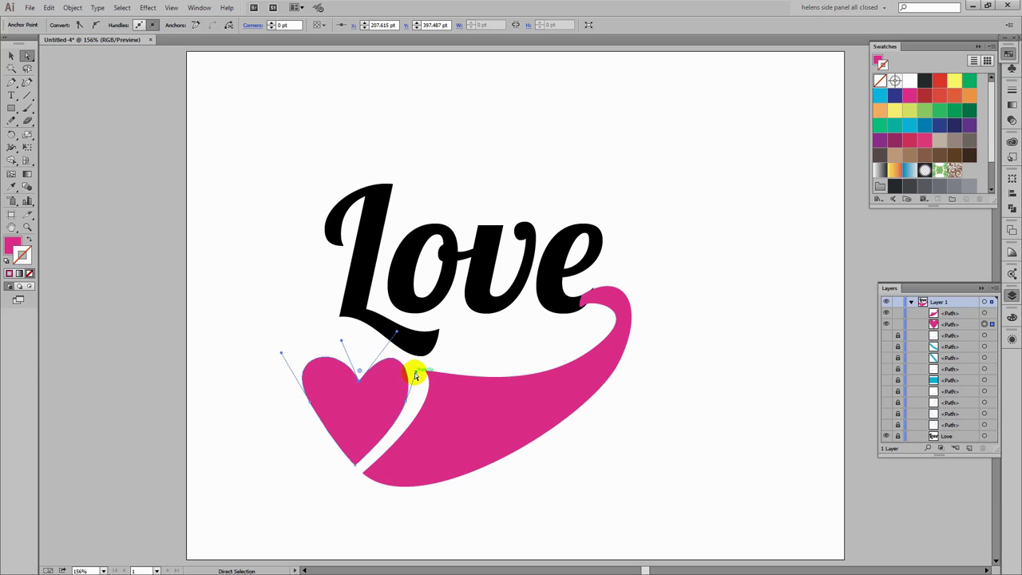
drag(416, 373, 421, 390)
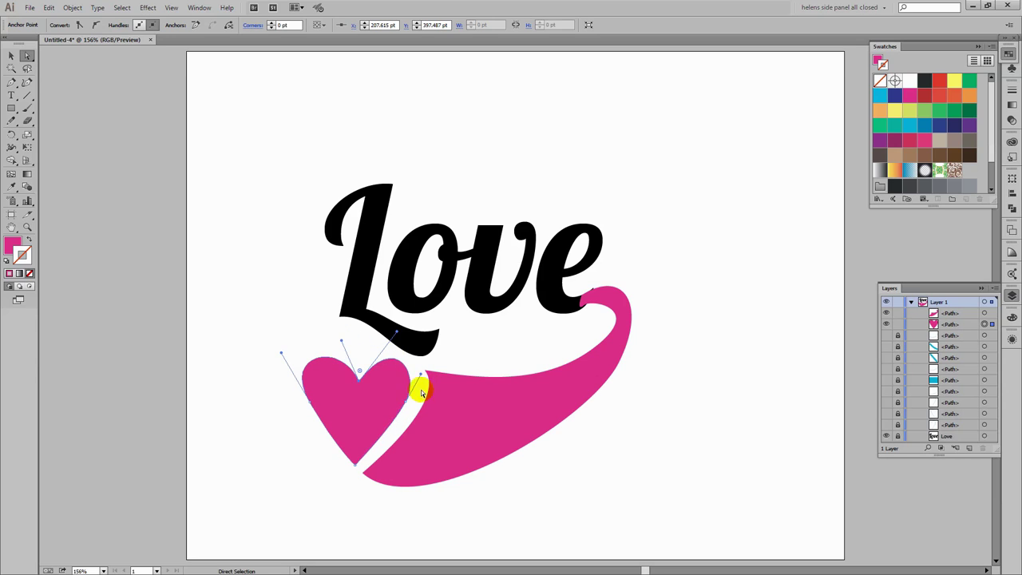
click(326, 459)
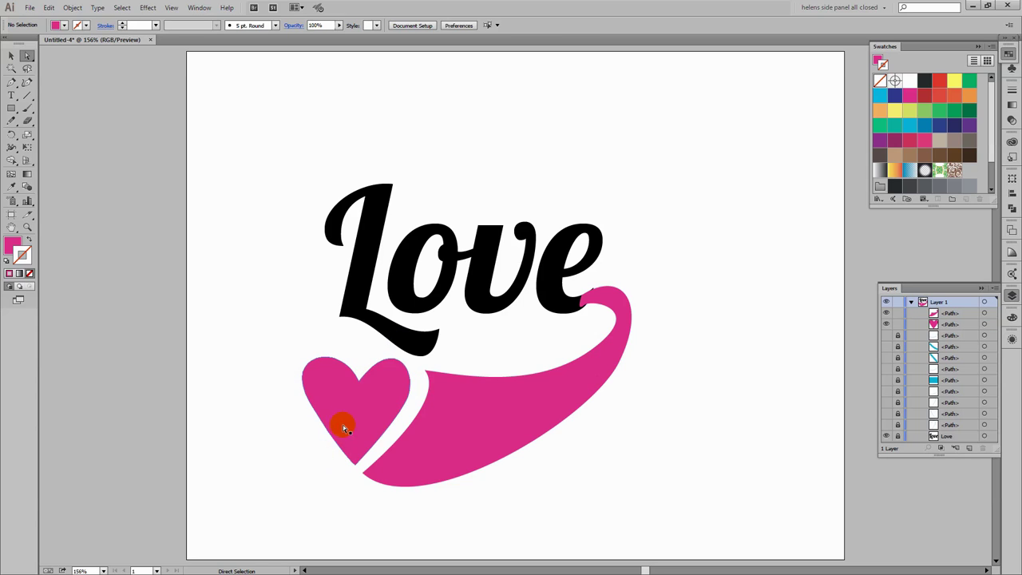
Reshape the heart's left lobe to be slightly smaller and shift the heart slightly right.
click(320, 386)
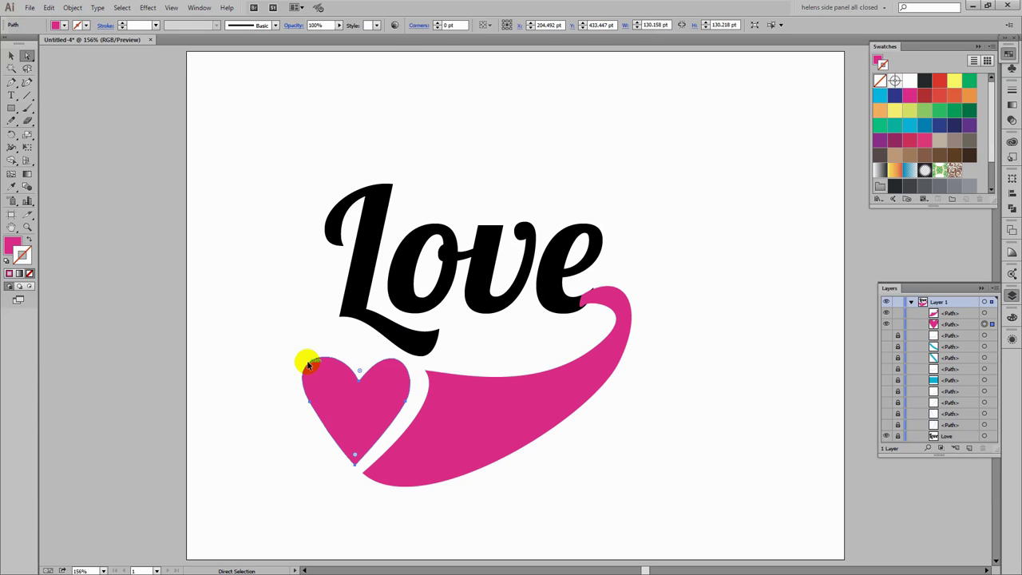
drag(309, 367, 317, 369)
click(315, 359)
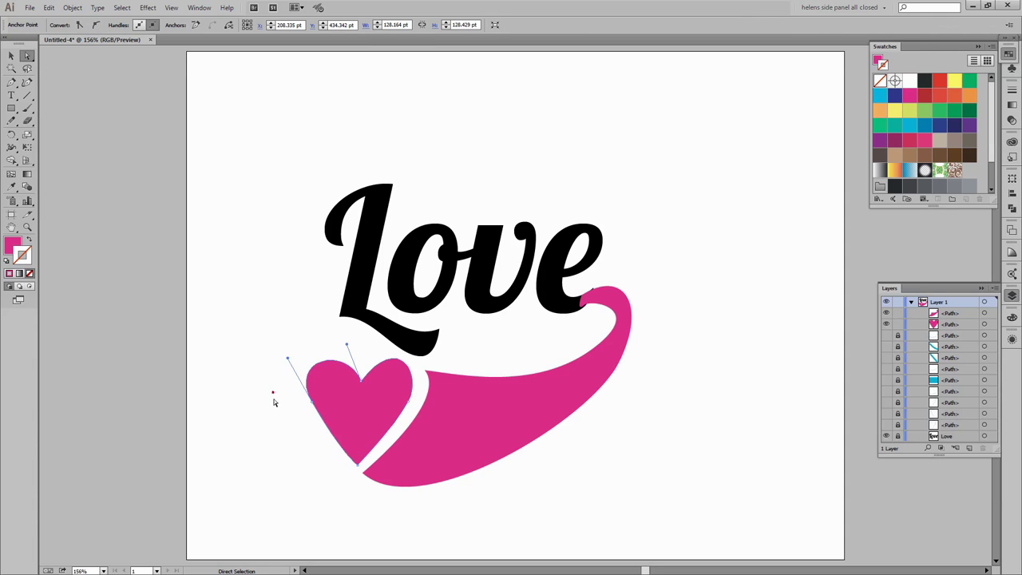
click(273, 393)
click(393, 364)
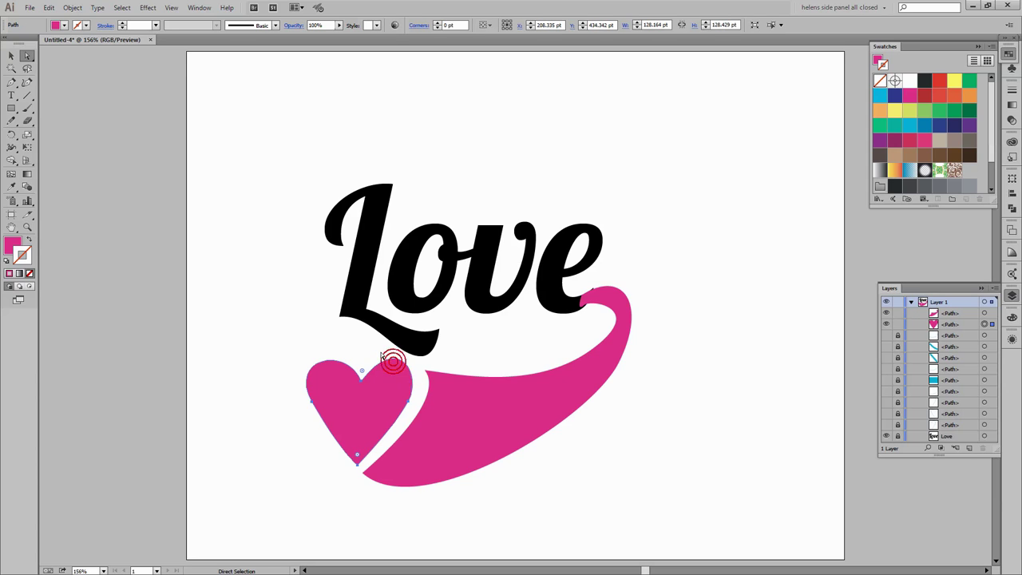
click(404, 369)
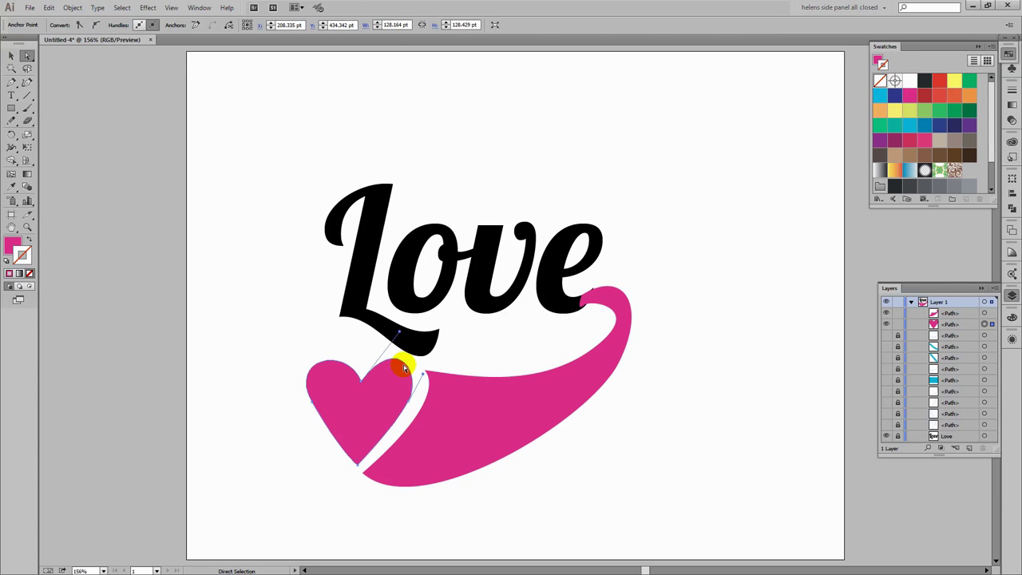
drag(404, 369, 403, 368)
click(376, 402)
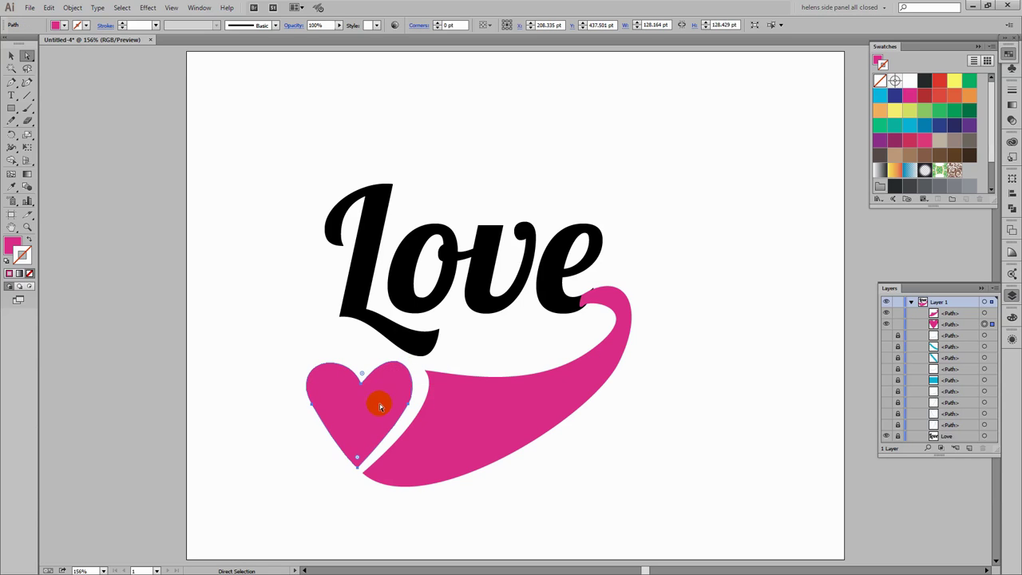
key(ctrl)
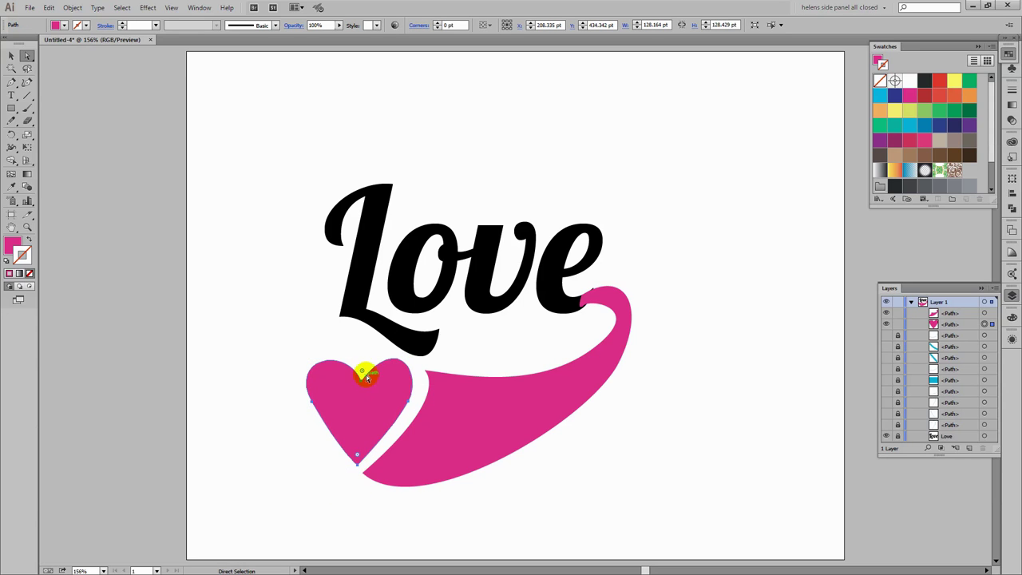
Pull the curve of the heart's right lobe slightly down and inward to match the left lobe, and deselect the heart.
click(384, 366)
click(389, 361)
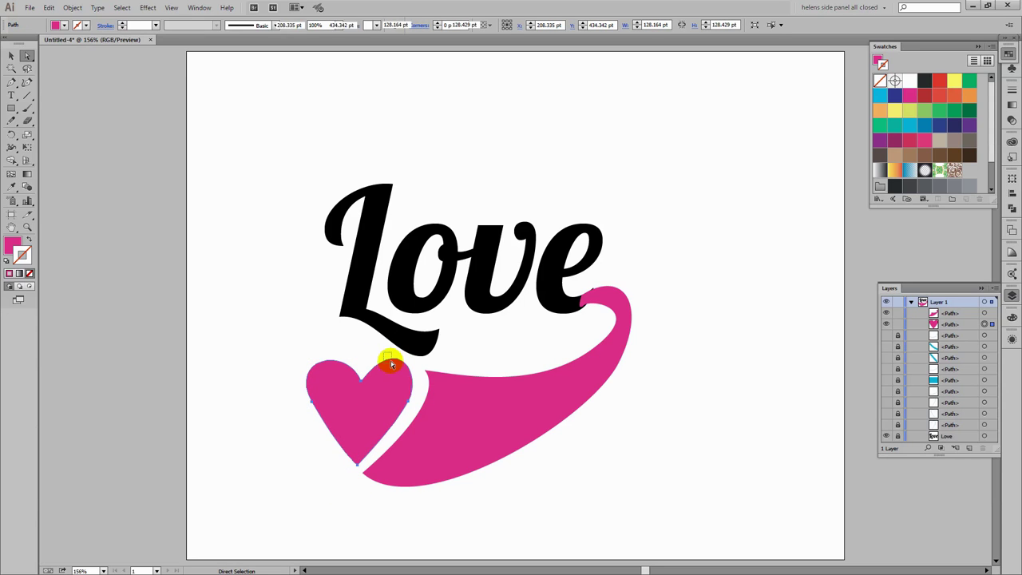
click(401, 368)
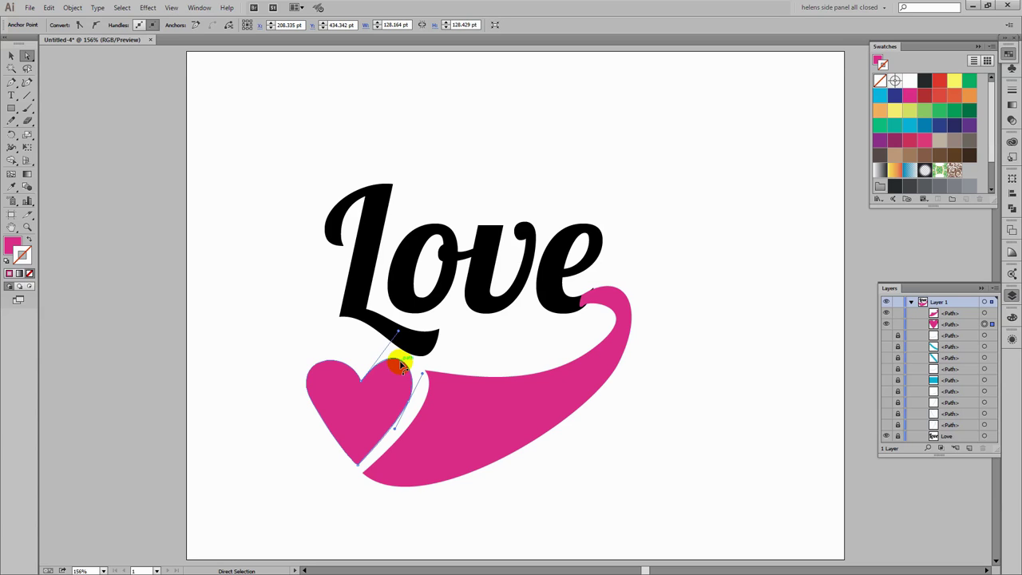
drag(401, 369, 411, 400)
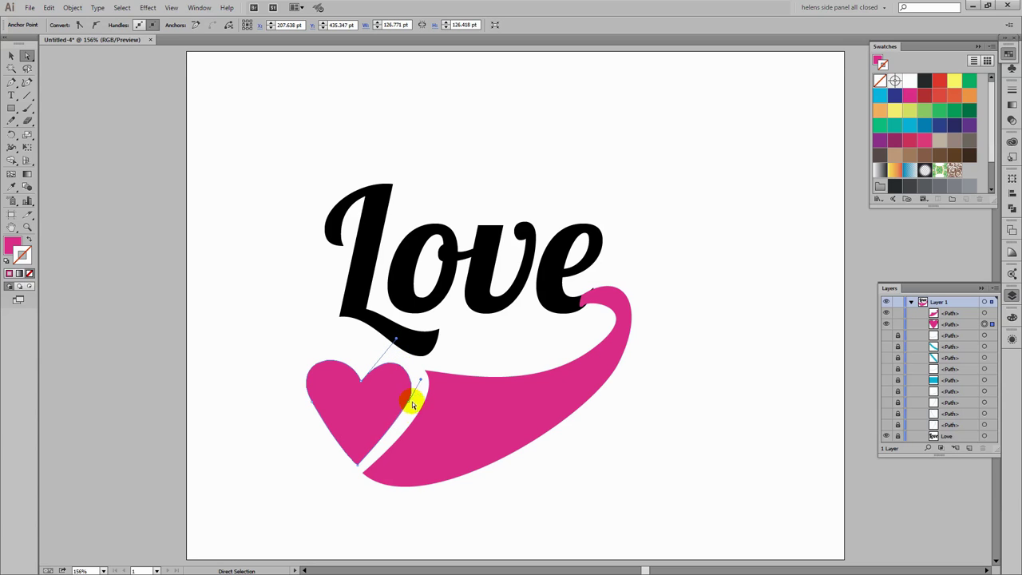
click(410, 431)
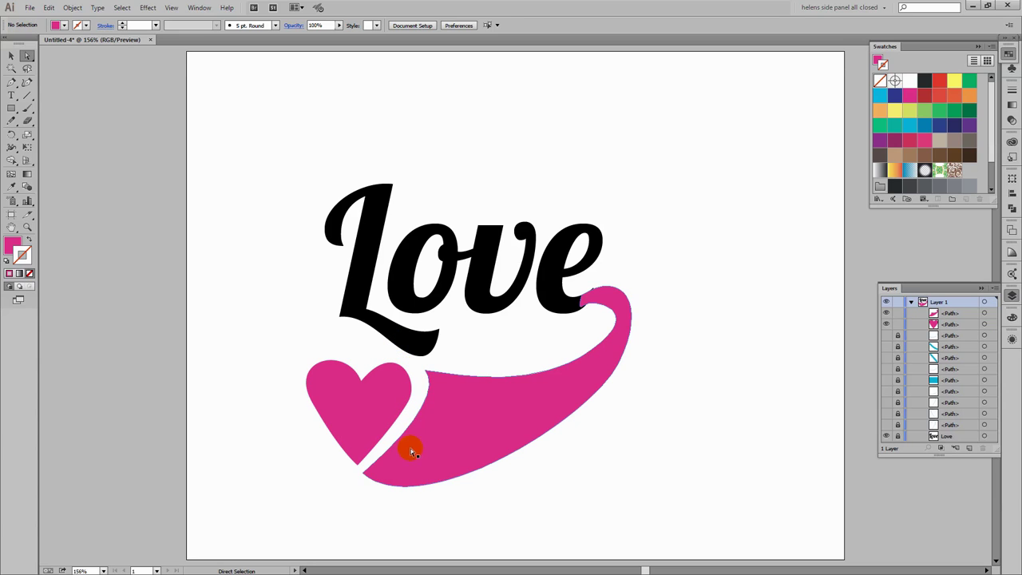
Nudge the whole heart 2.5 pt left, away from the swash, and deselect it.
click(346, 445)
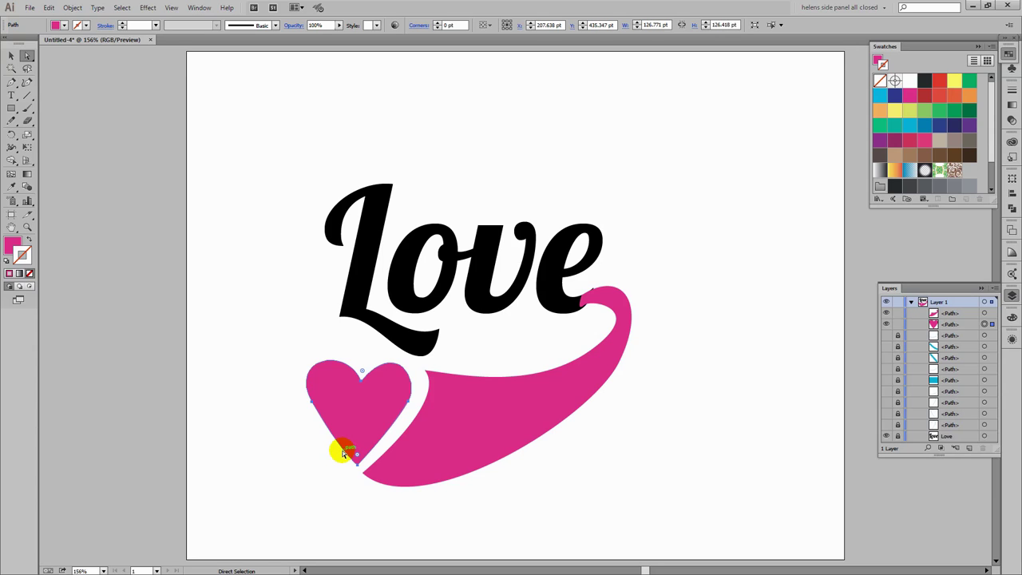
key(Left)
key(Left)
key(Left)
key(Left)
key(Left)
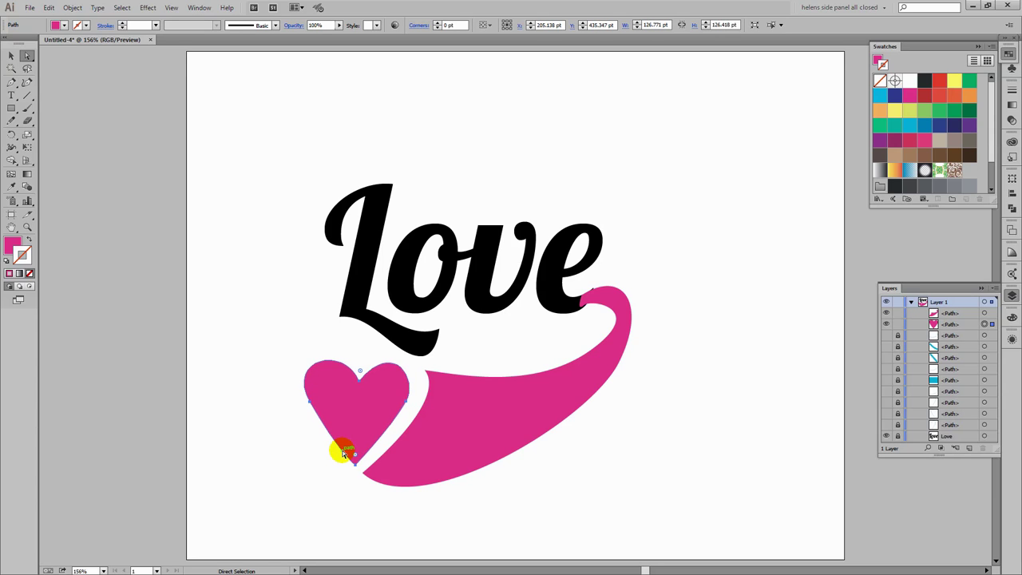
click(445, 386)
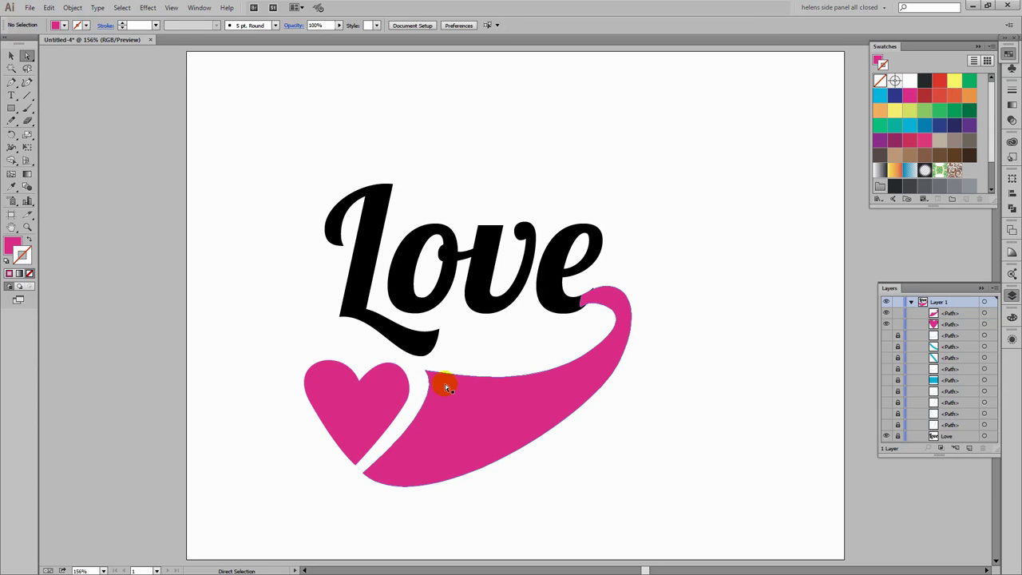
Move the swash's upper tip anchor beside the heart left and slightly up to about X 281 pt, Y 382 pt.
key(z)
drag(415, 361, 460, 436)
drag(253, 166, 313, 323)
key(a)
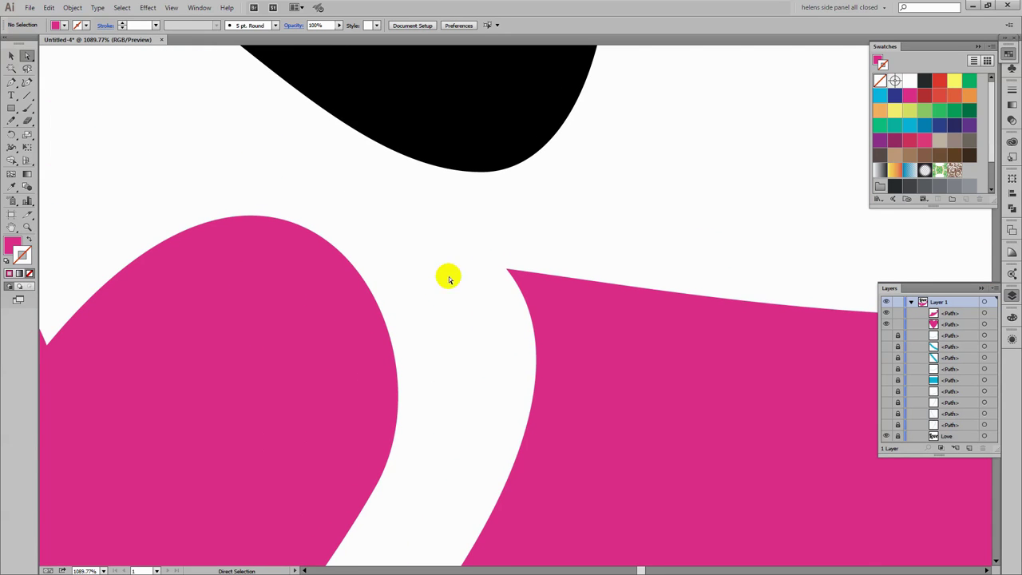
click(511, 270)
drag(508, 271, 469, 260)
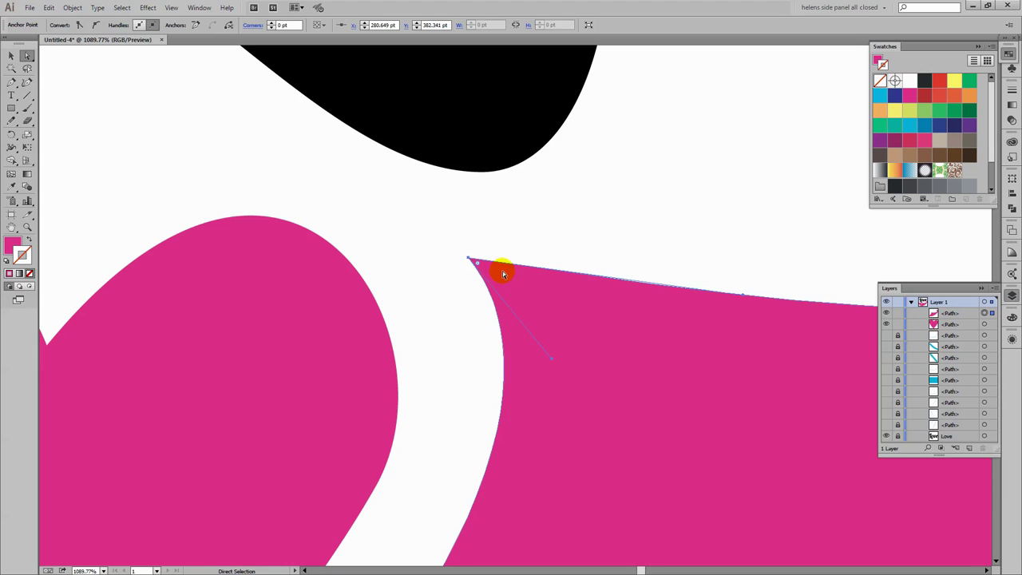
Move the swash's upper tip anchor further left to about X 277 pt, Y 382 pt, shift the whole swash slightly towards the heart and deselect it.
key(z)
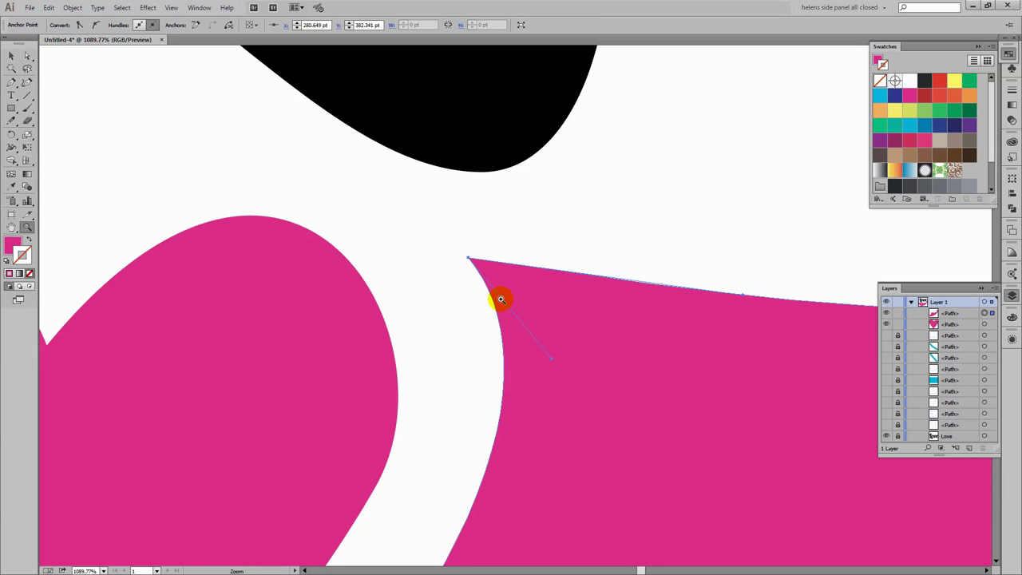
alt+click(493, 340)
alt+click(492, 339)
alt+click(492, 339)
alt+click(554, 319)
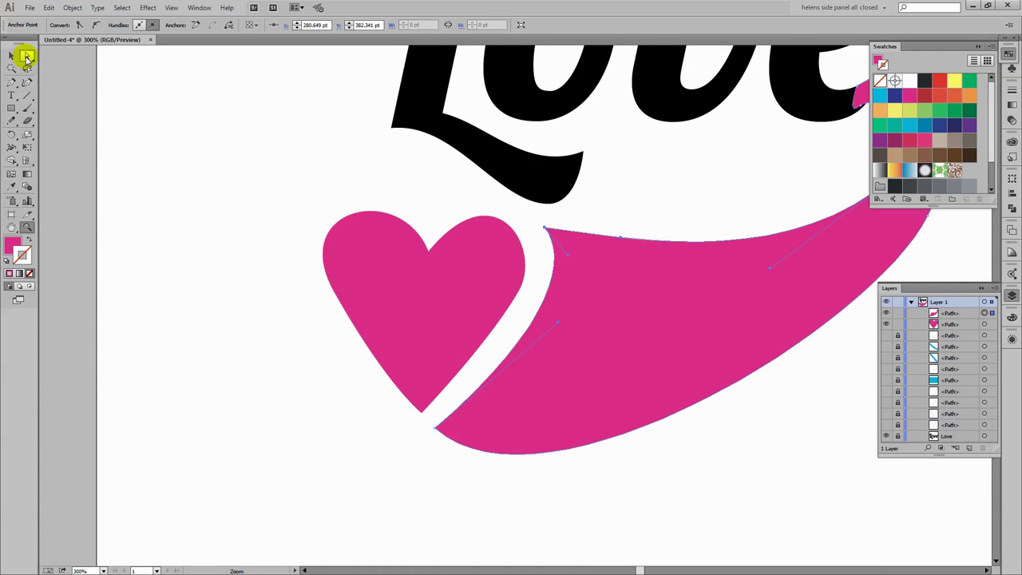
click(26, 57)
drag(545, 229, 548, 230)
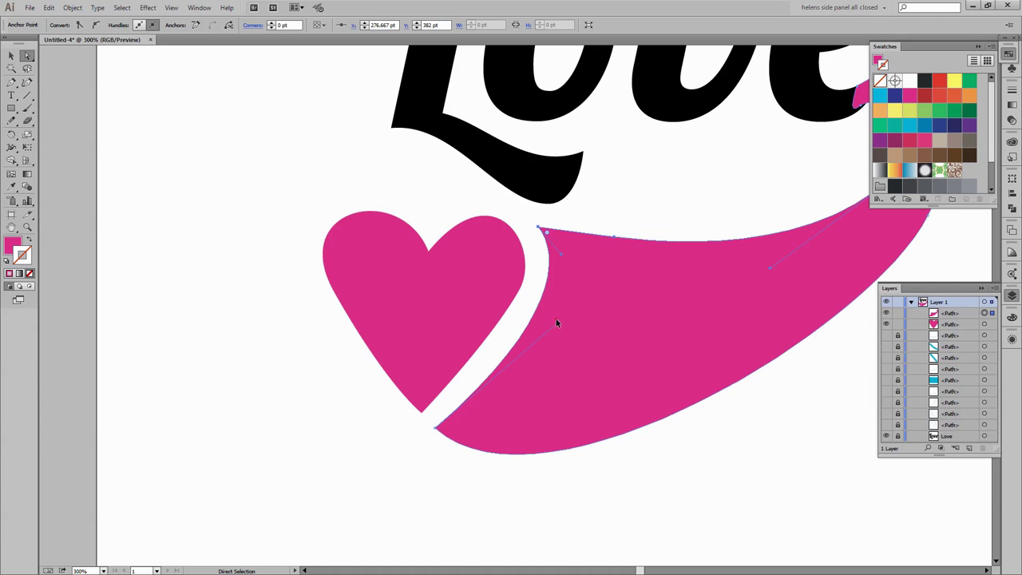
drag(557, 322, 554, 320)
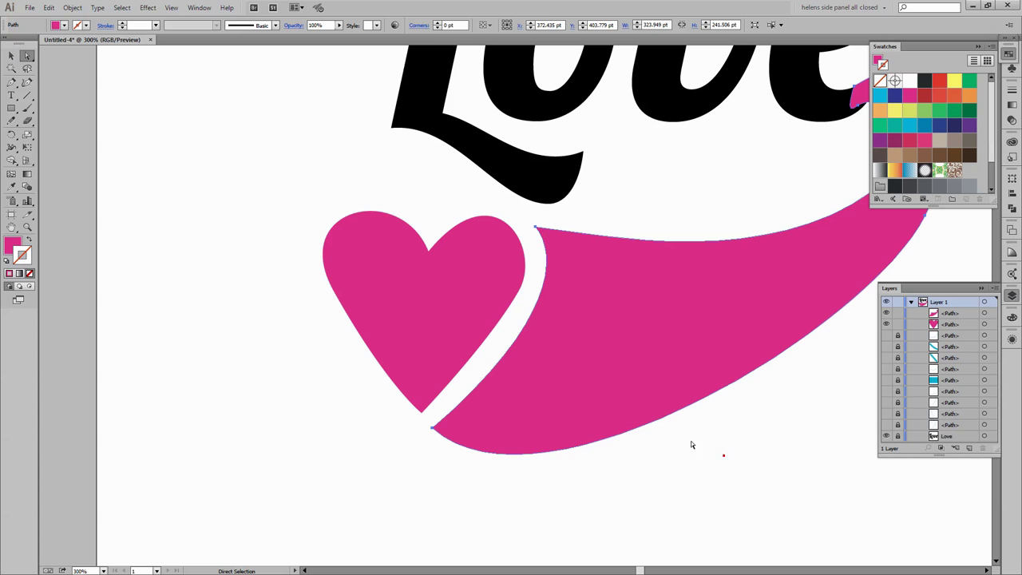
click(558, 403)
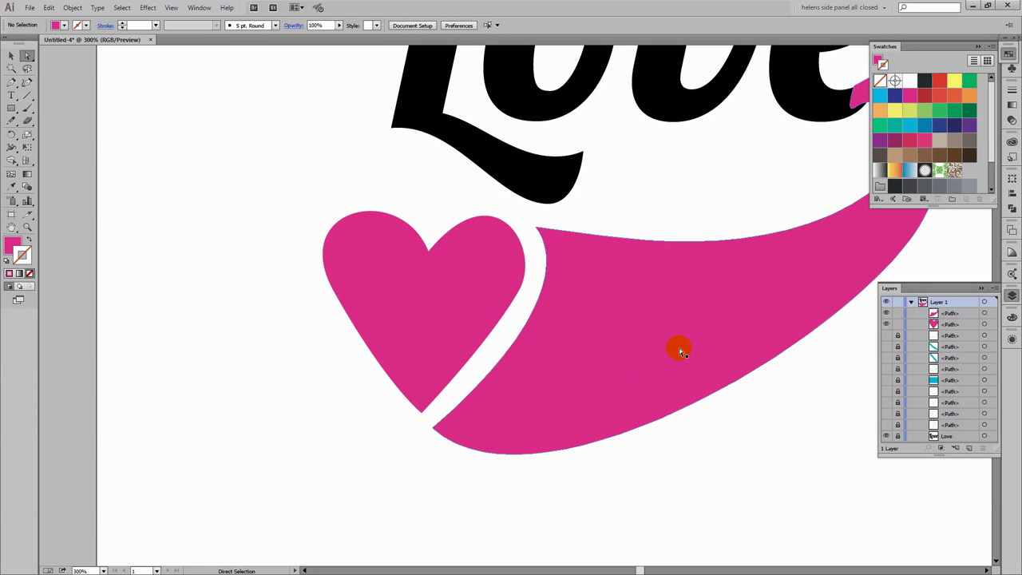
Move the swash's upper anchor at the "e" to about X 474.5 pt, Y 294.9 pt, raise its curve handle and deselect the swash.
drag(775, 279, 439, 447)
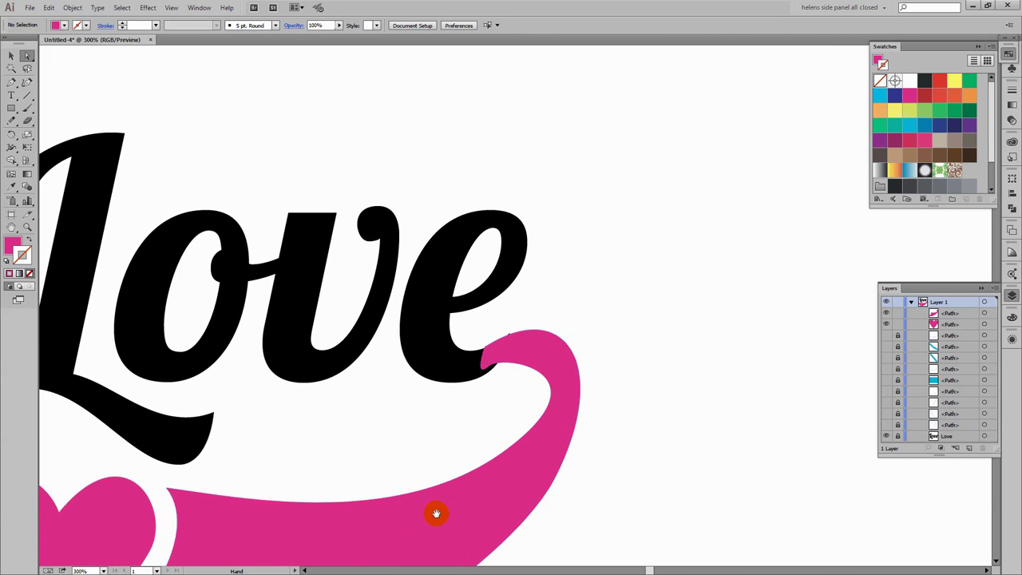
drag(504, 348, 470, 445)
click(452, 460)
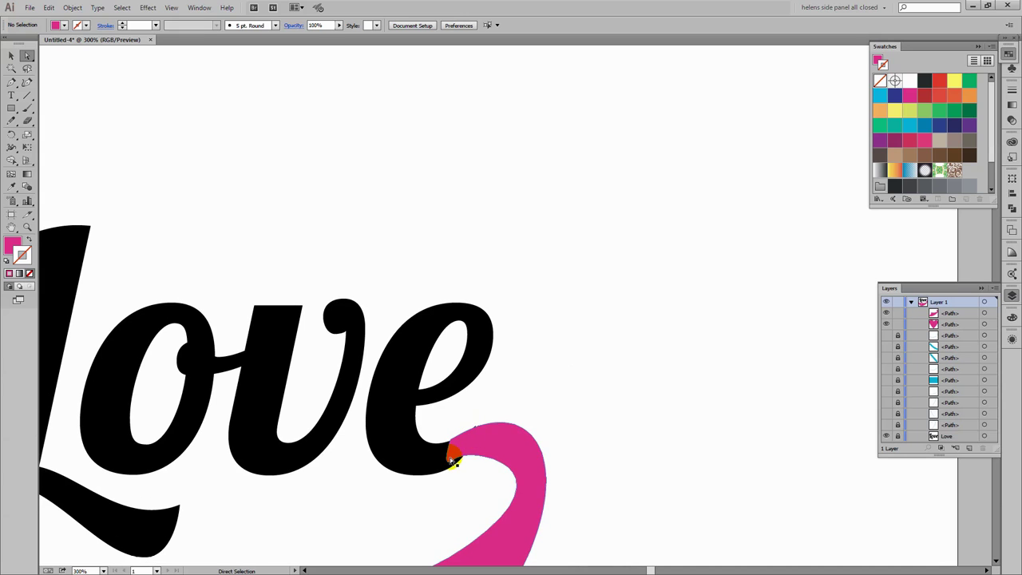
key(z)
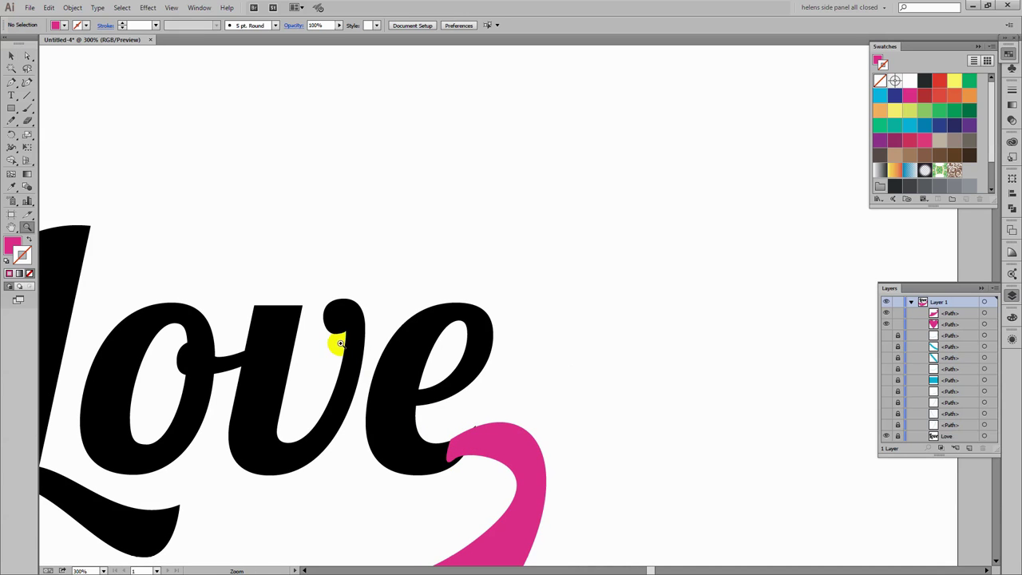
drag(347, 349, 620, 559)
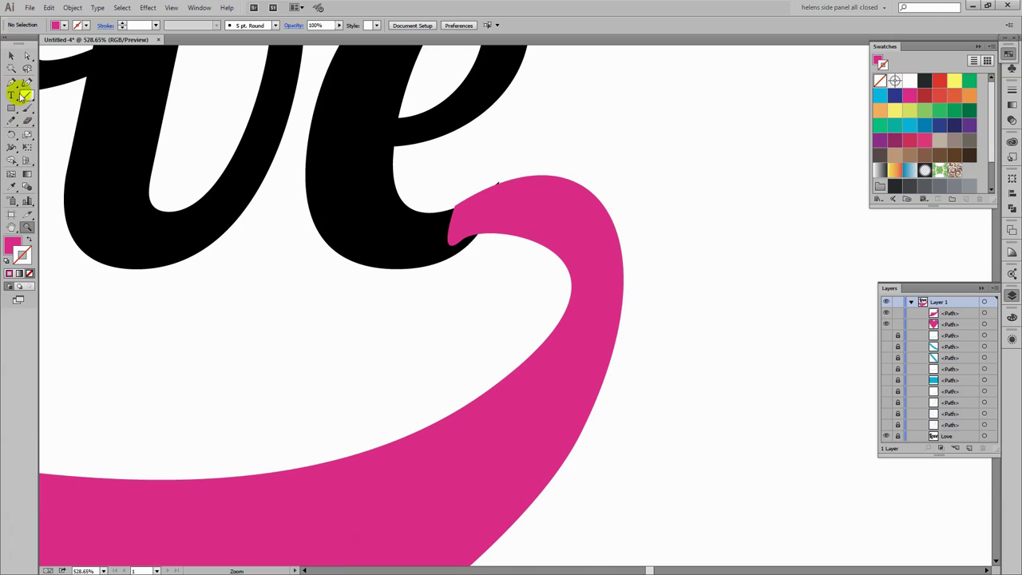
click(26, 56)
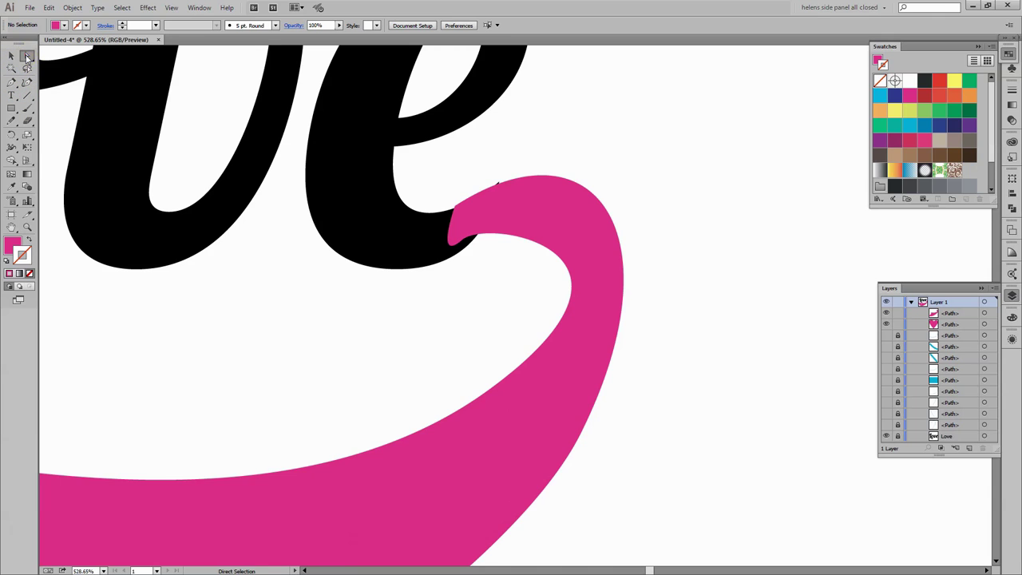
click(452, 207)
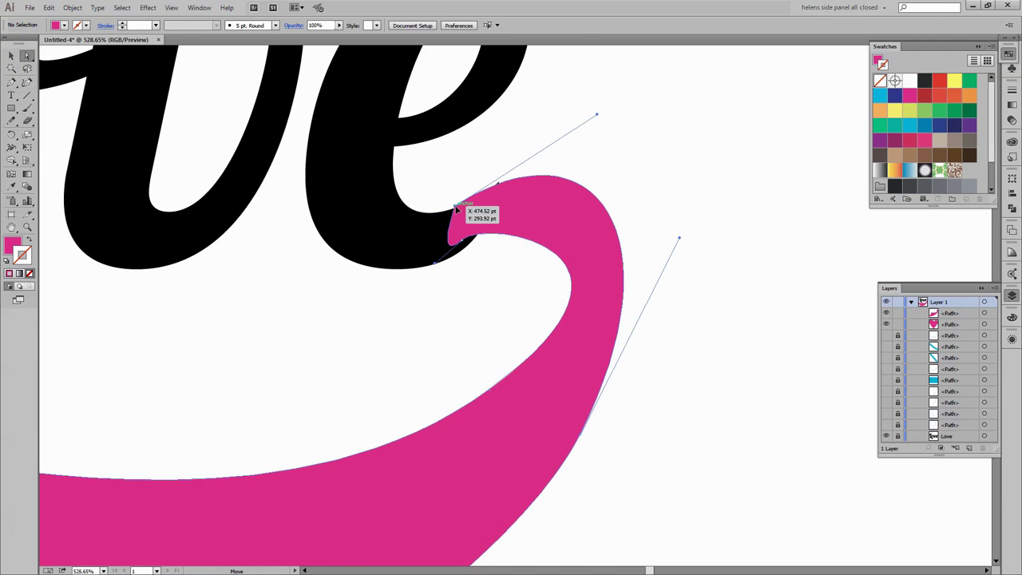
drag(453, 209, 452, 211)
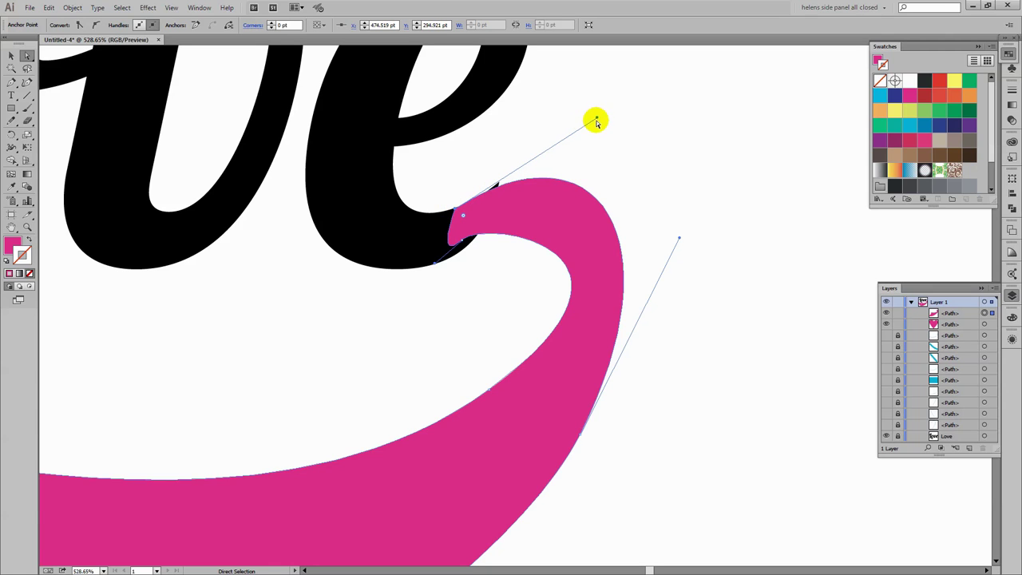
drag(596, 122, 598, 98)
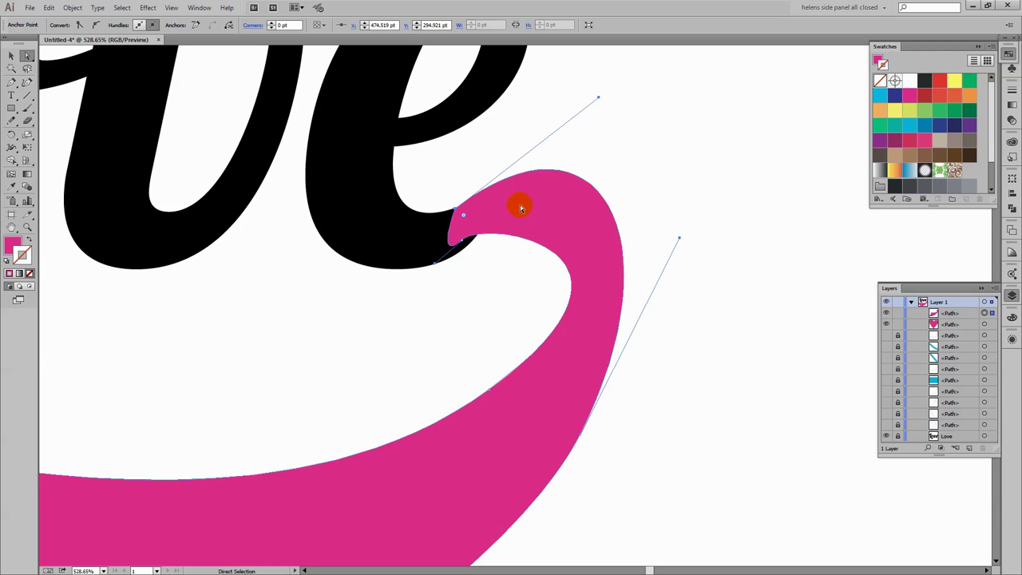
click(462, 266)
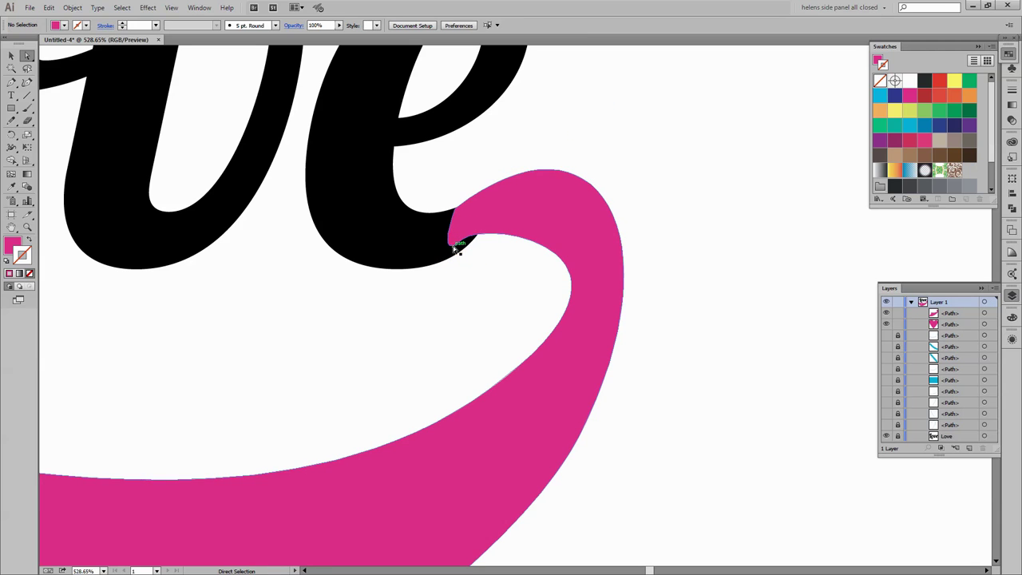
Move the swash's lower anchor at the "e" to about X 473.8 pt, Y 311.2 pt and adjust its handles to fit the letter's edge.
click(456, 249)
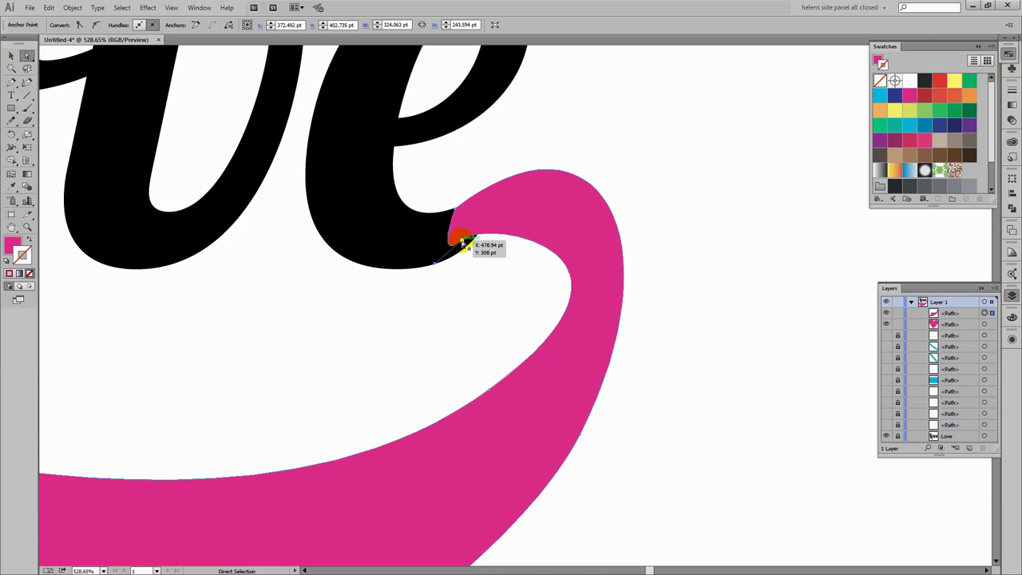
click(460, 236)
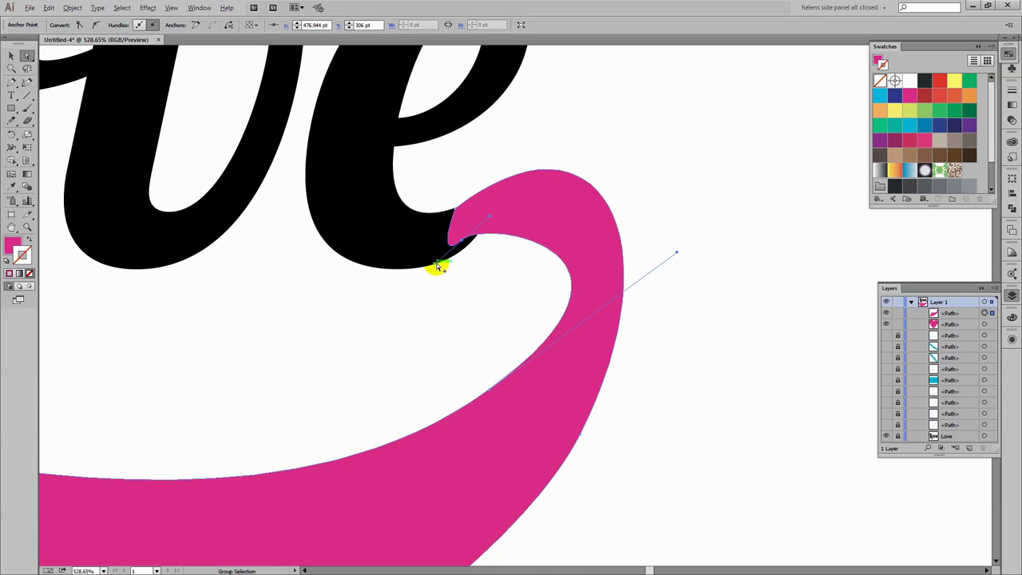
mouse_move(438, 267)
mouse_down()
mouse_move(463, 216)
mouse_move(444, 271)
mouse_up()
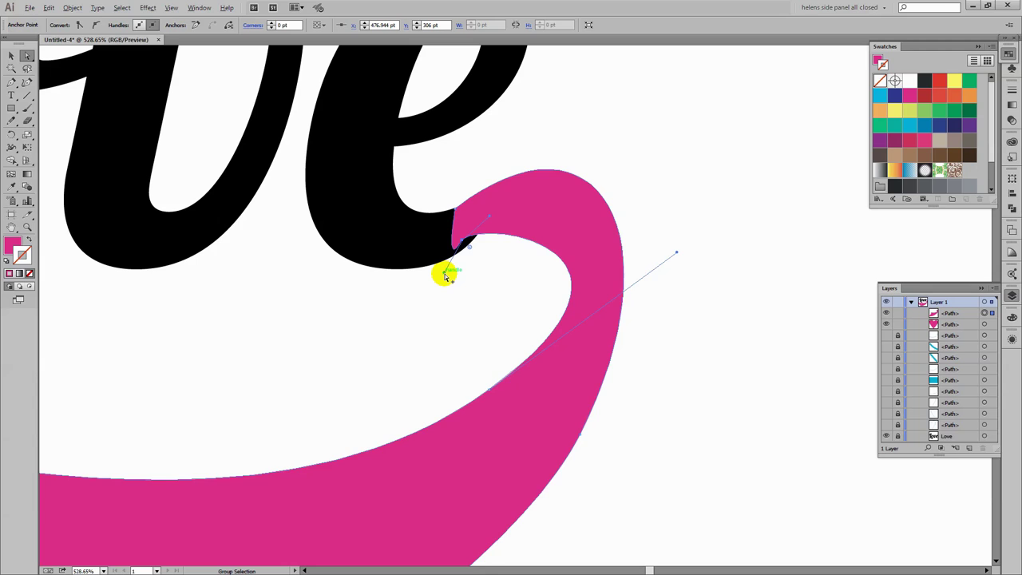
drag(448, 269, 483, 245)
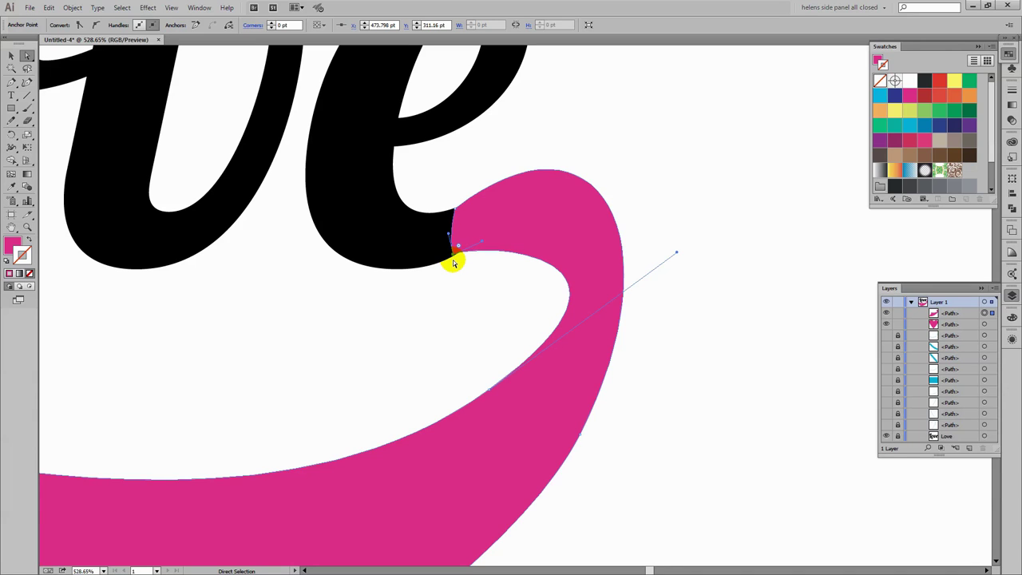
click(485, 250)
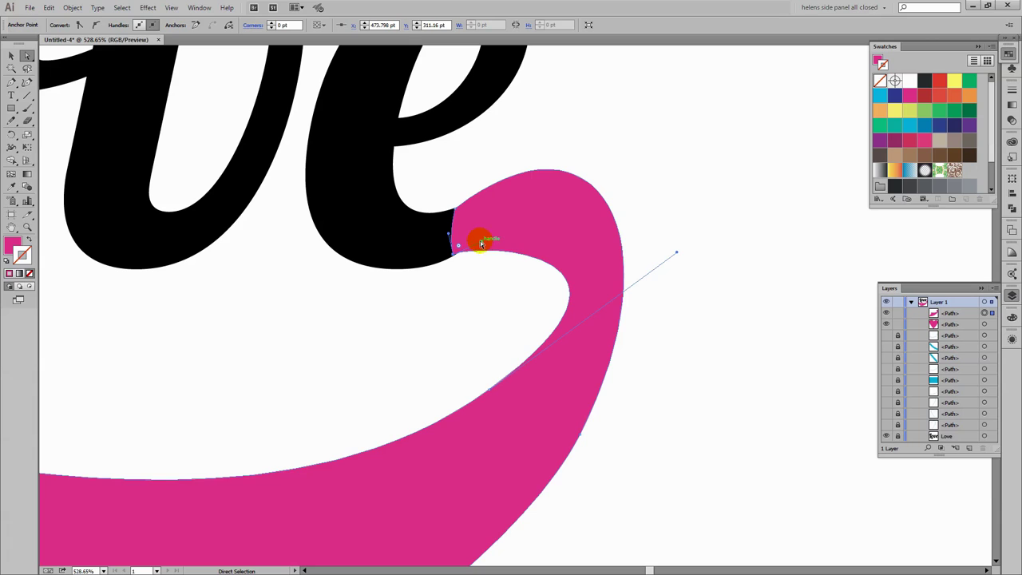
Raise the inner curve's handle at the "e", pull its opposite handle inward to round the bend, and deselect the swash.
drag(481, 244, 483, 244)
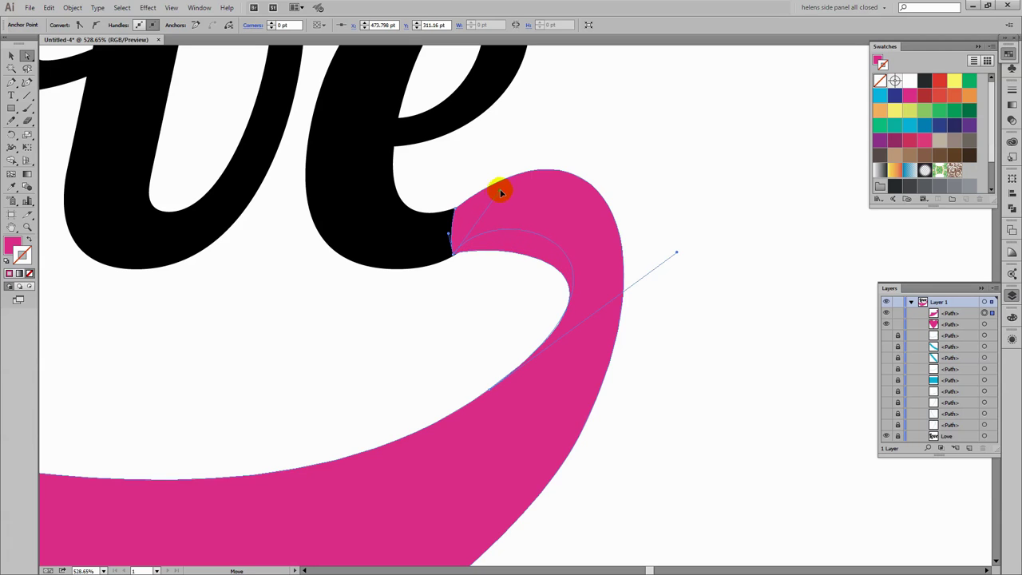
drag(504, 188, 504, 188)
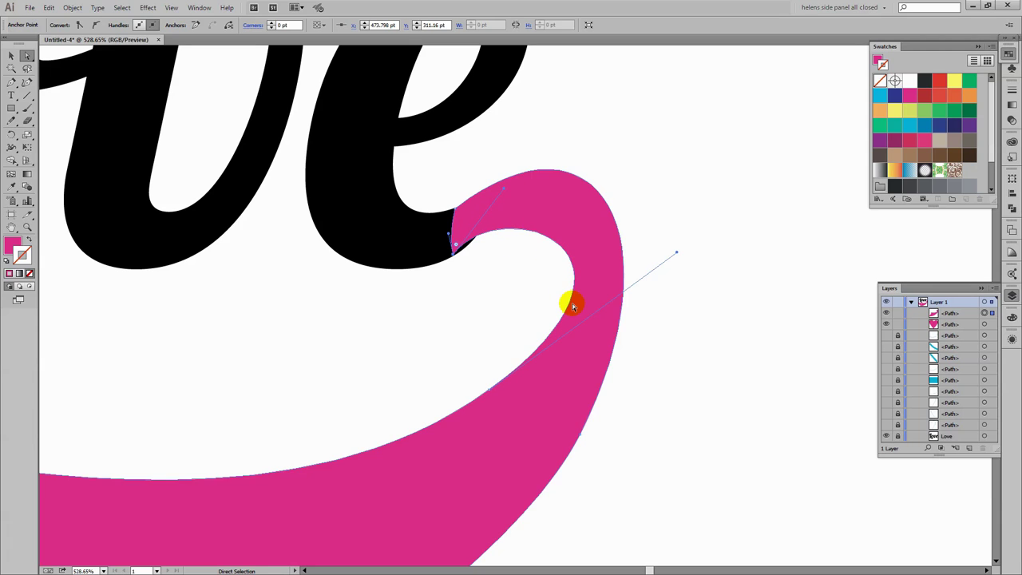
drag(676, 254, 640, 243)
click(661, 363)
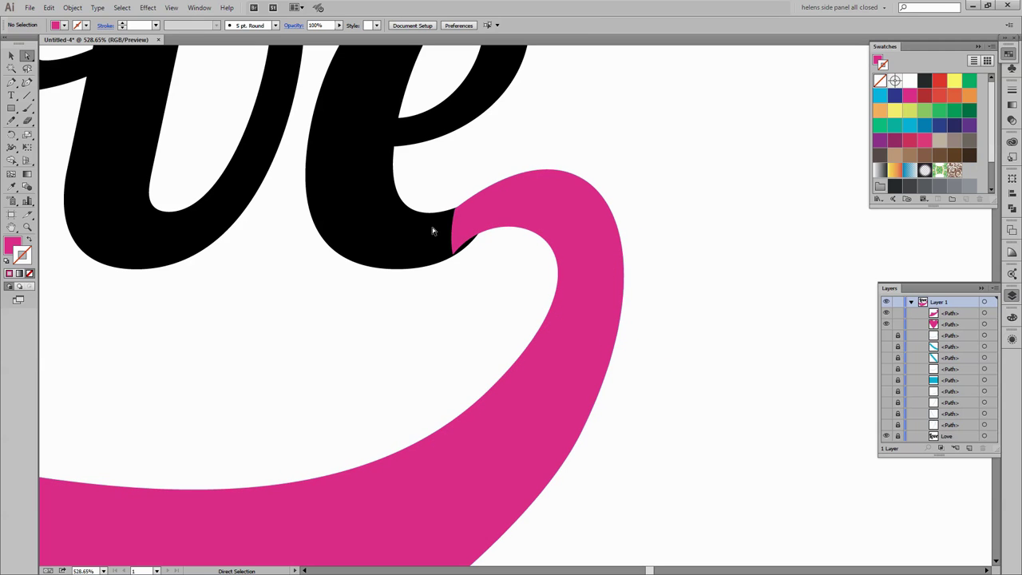
Lower the swash's inner curve to cover the tip of the "e" and move the anchor below the bend to about X 483.4 pt, Y 362 pt.
click(469, 241)
mouse_move(508, 198)
mouse_down()
mouse_move(504, 188)
mouse_move(514, 211)
mouse_up()
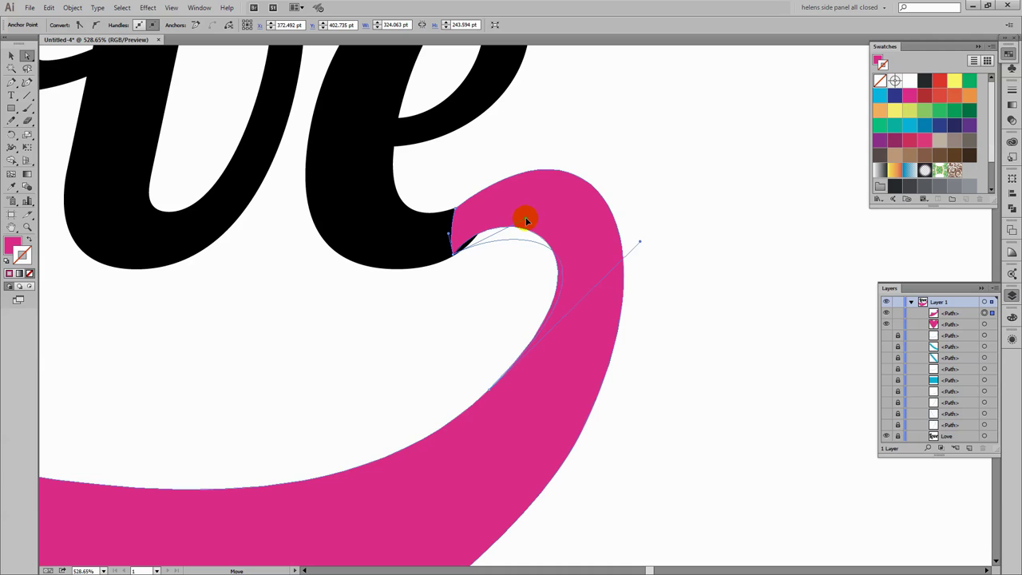
drag(515, 227, 540, 281)
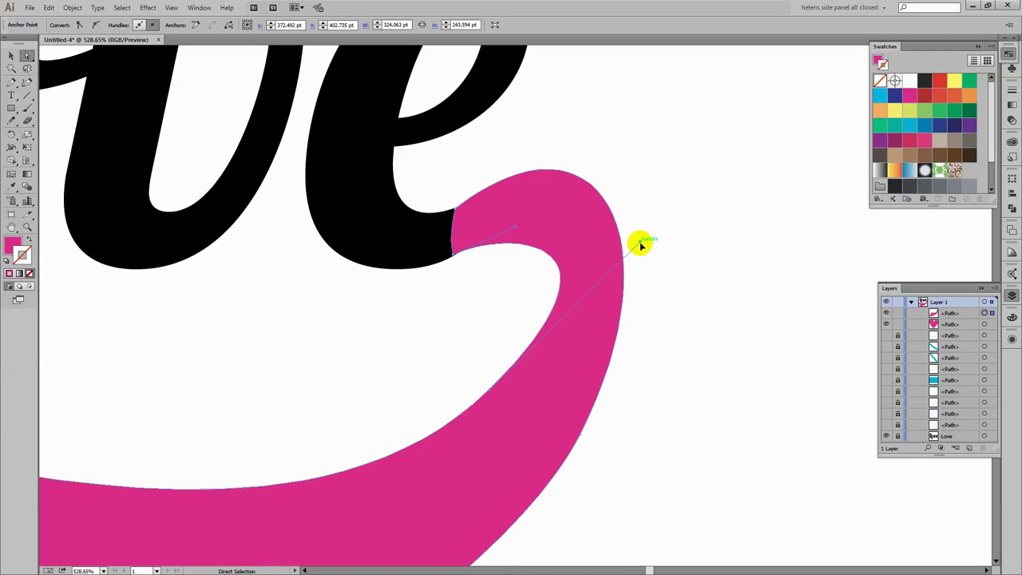
drag(641, 244, 547, 345)
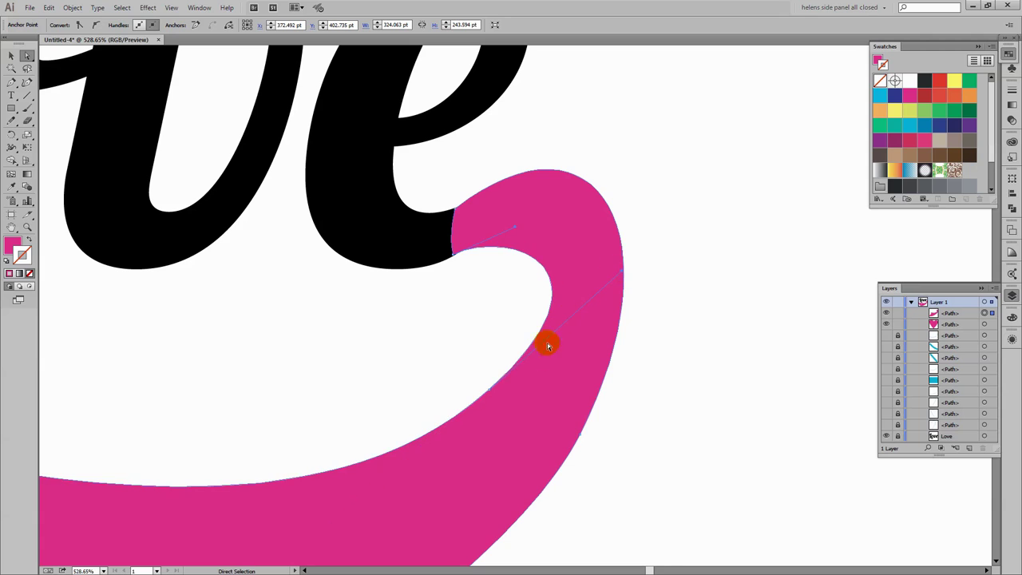
drag(488, 389, 478, 395)
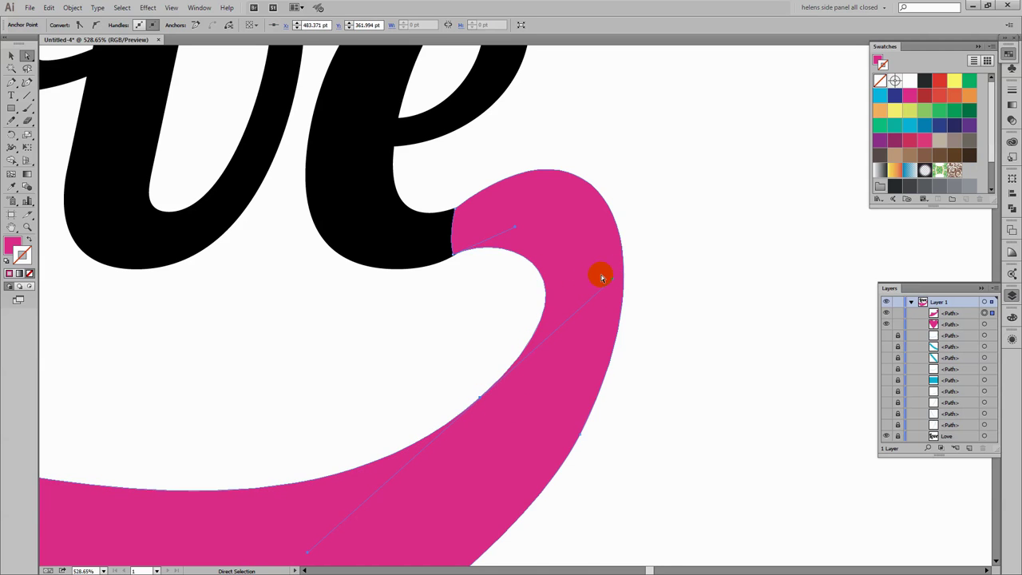
Shorten and lower the outer curve's handle near the "e" to thin the top of the swash's bend, and deselect it.
click(623, 254)
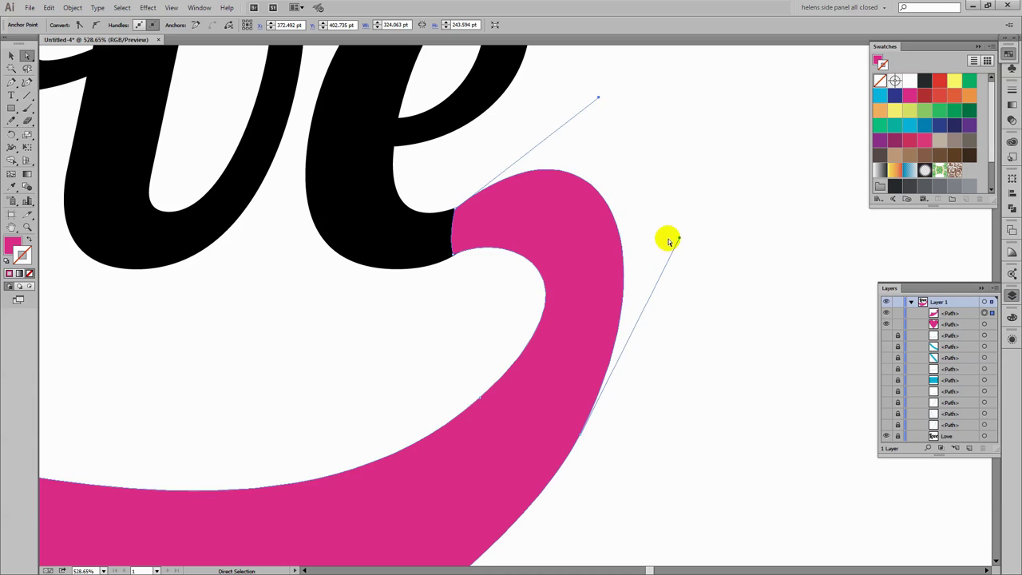
drag(599, 100, 583, 116)
click(583, 112)
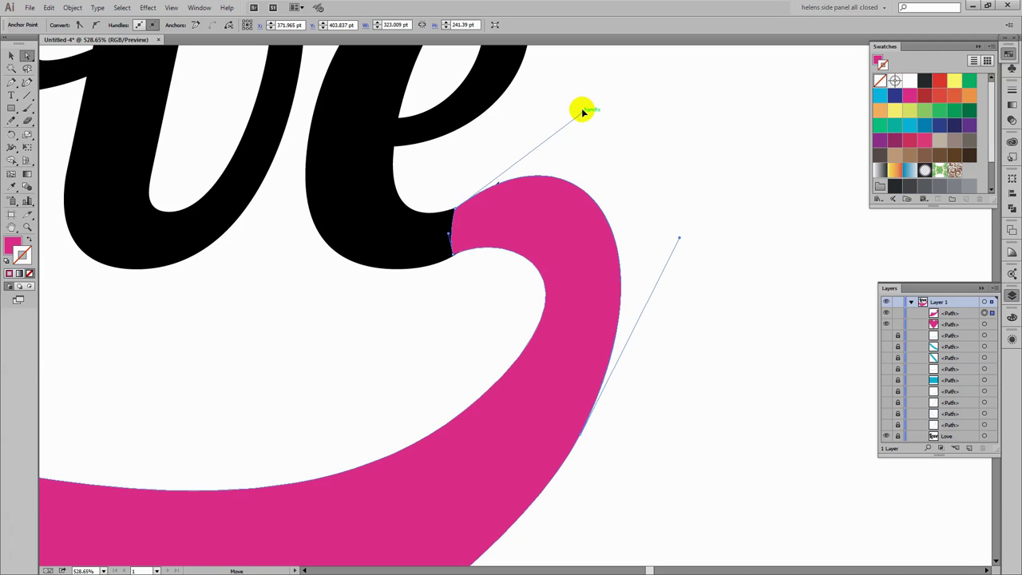
click(582, 105)
click(487, 179)
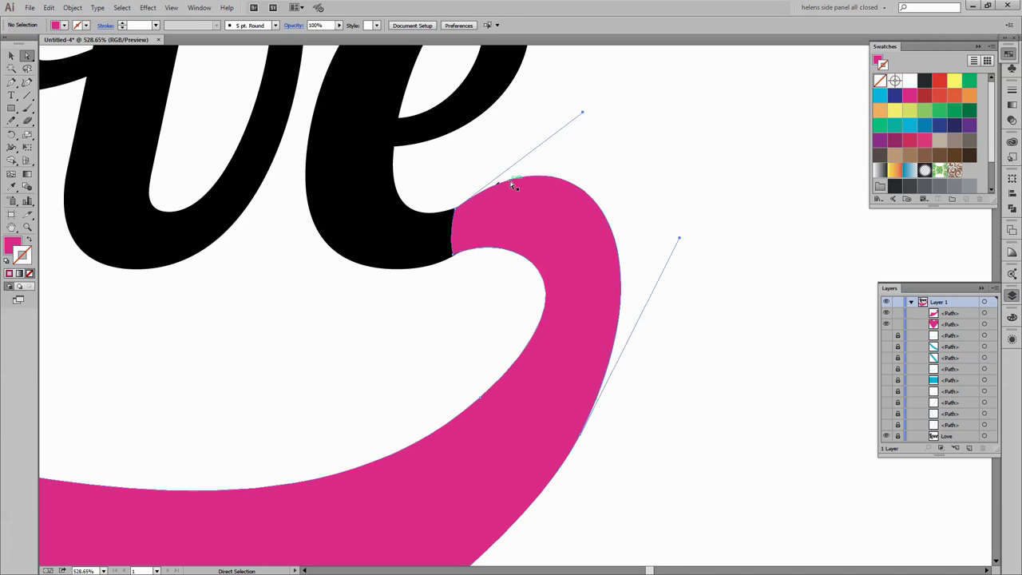
click(586, 130)
click(584, 109)
drag(584, 112, 578, 133)
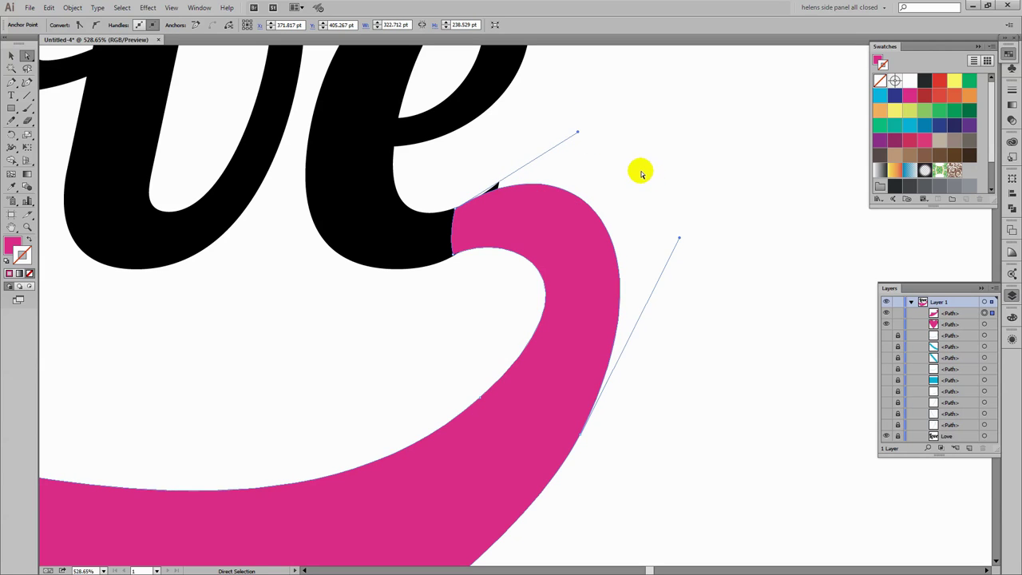
click(640, 198)
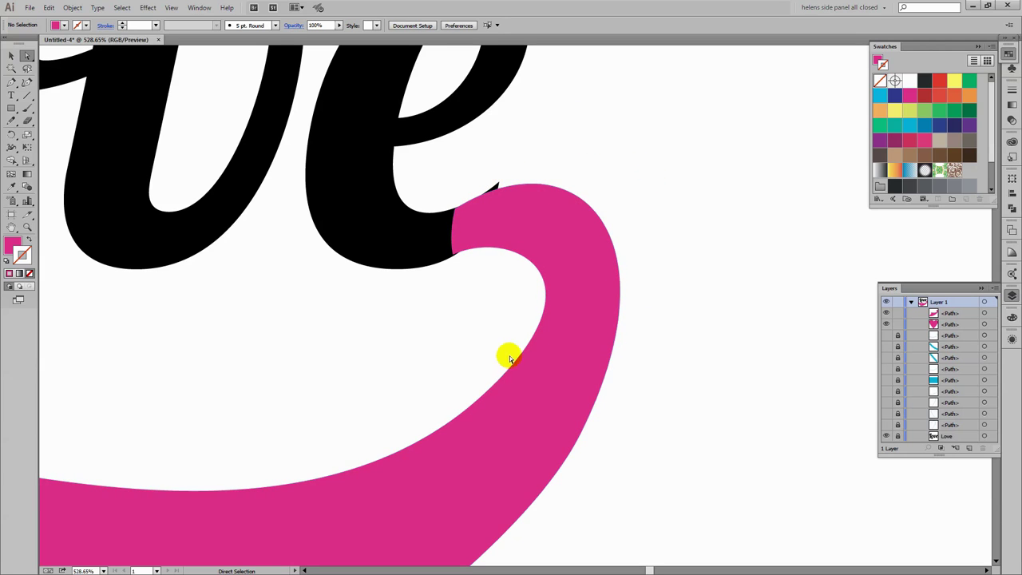
Unlock the Love text and delete all the hidden construction paths from Layer 1, keeping only the swash, heart and text.
key(ctrl+0)
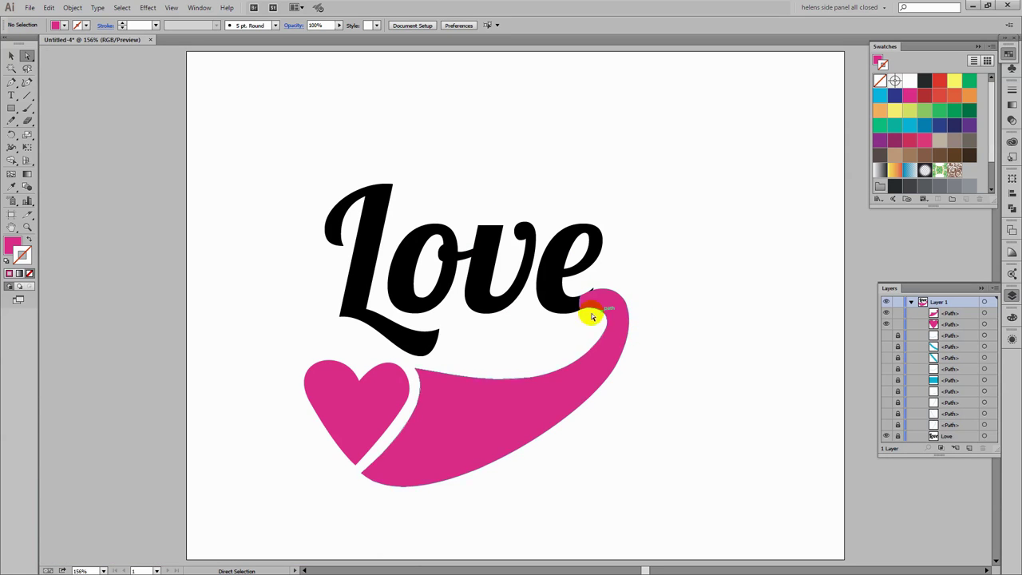
click(337, 431)
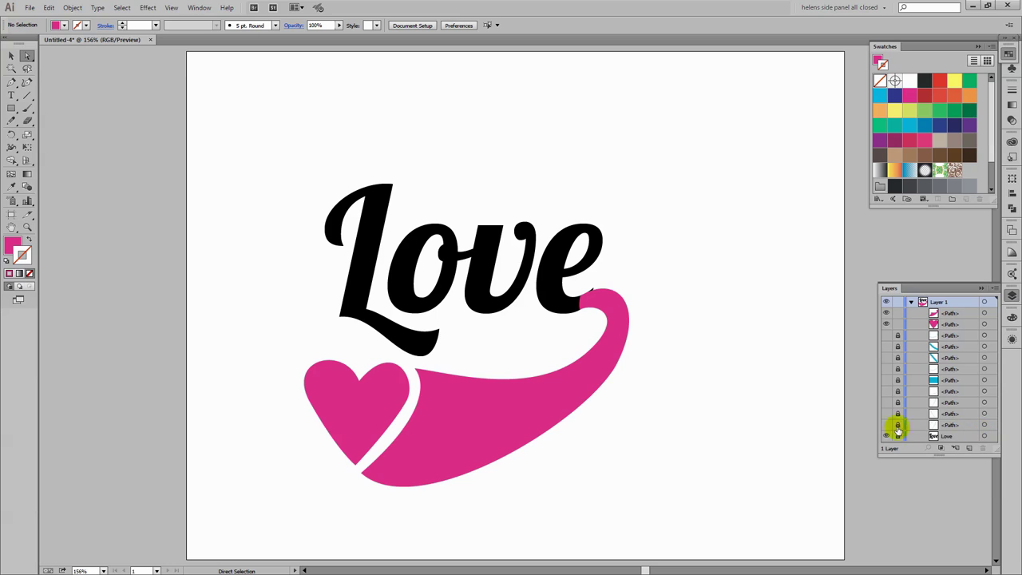
drag(944, 436, 984, 448)
shift+click(959, 439)
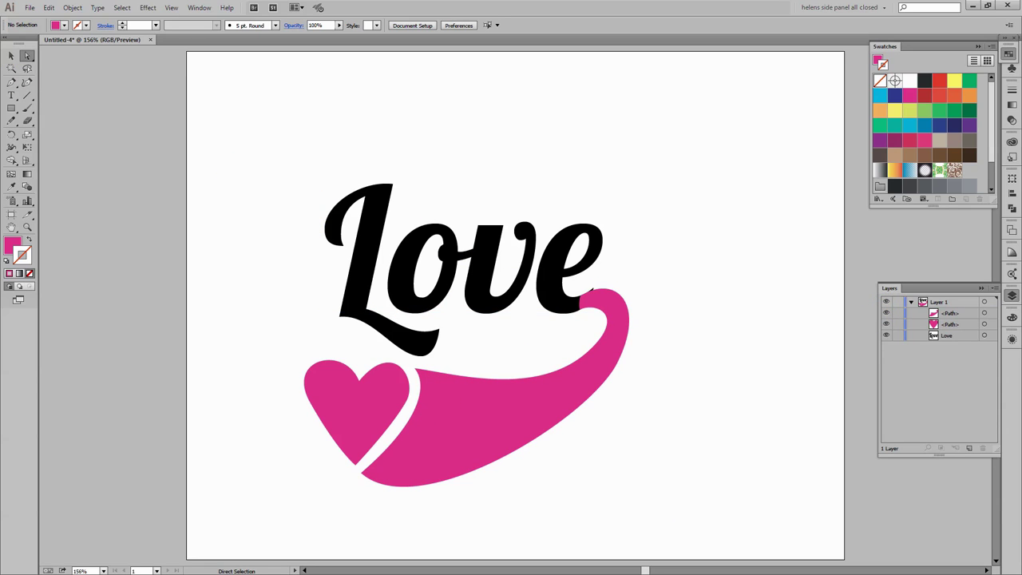
Convert the Love text to outlines and deselect it.
click(9, 56)
drag(290, 150, 550, 304)
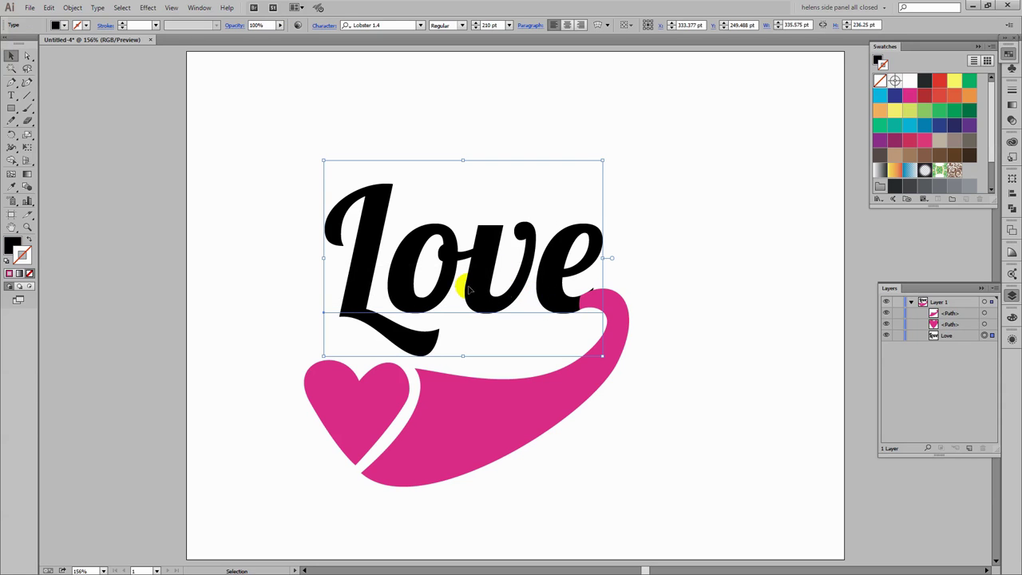
click(94, 7)
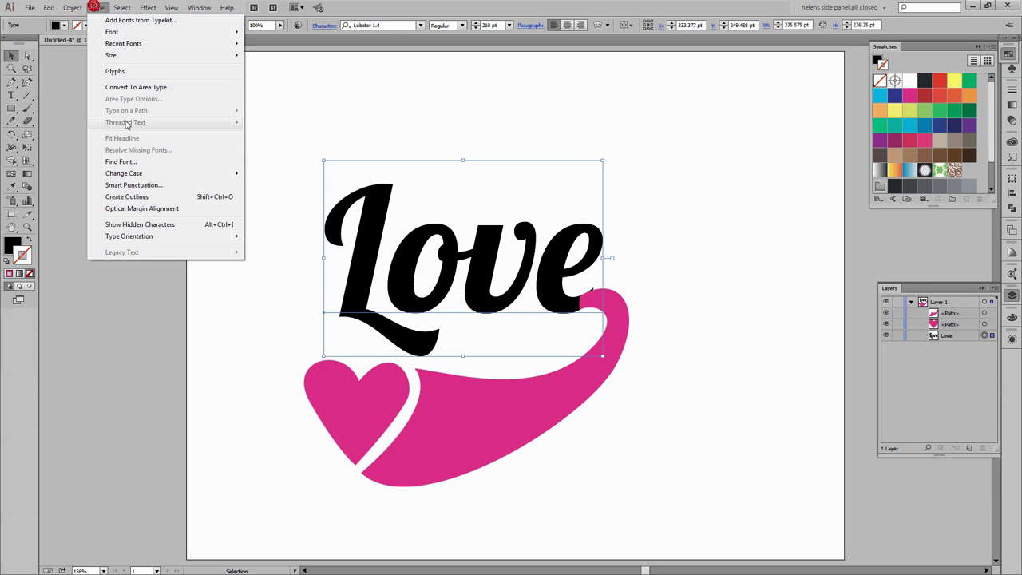
click(147, 197)
key(ctrl+shift+a)
key(a)
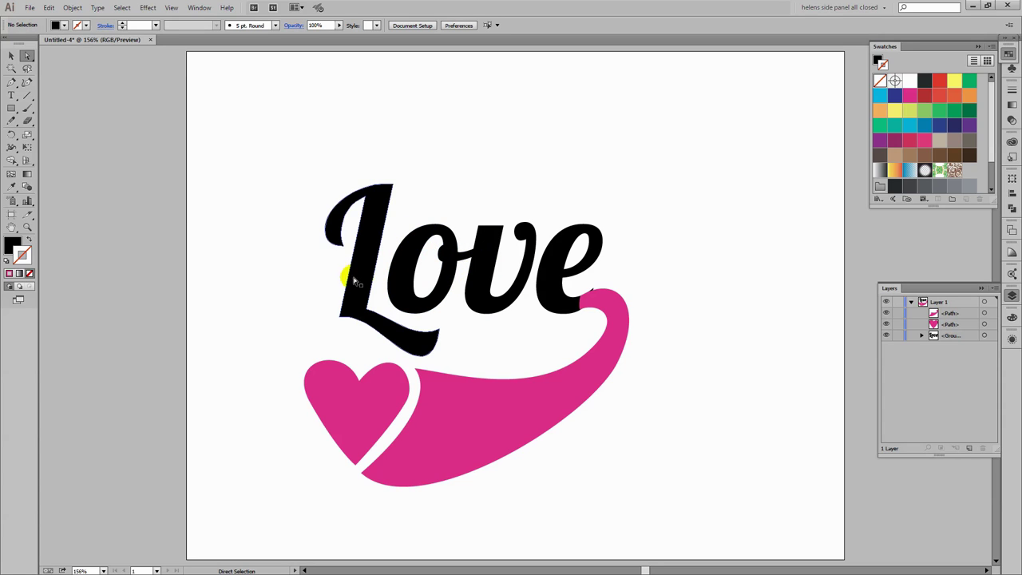
Select the outlined lettering, heart and swash together and unite them with the Pathfinder.
key(v)
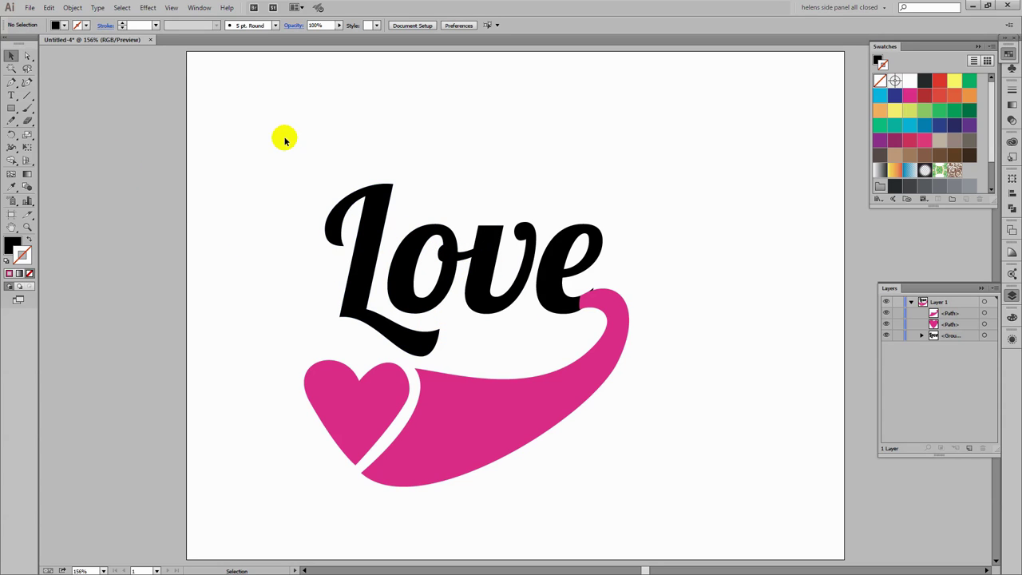
drag(285, 139, 675, 518)
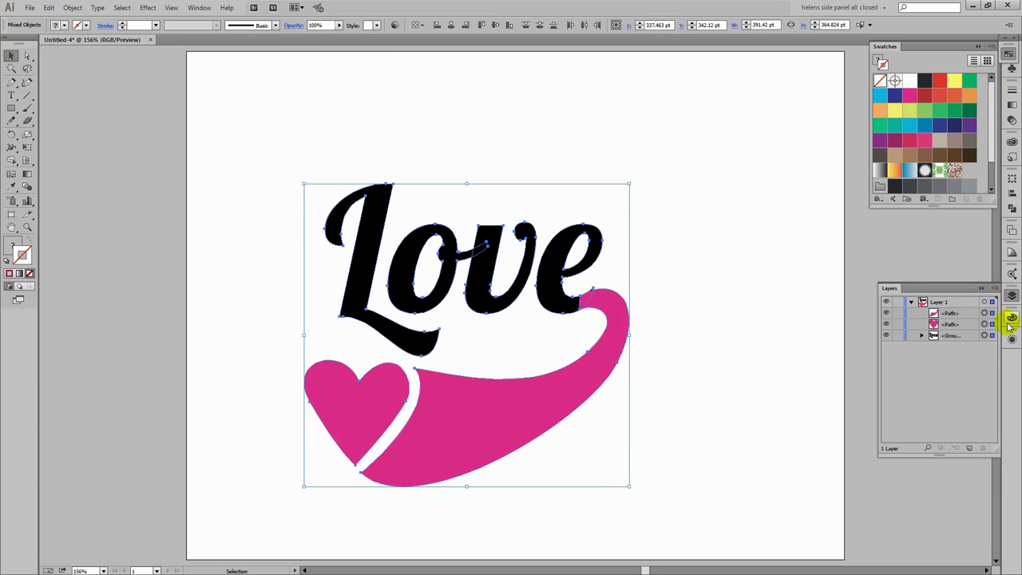
click(1012, 208)
click(887, 195)
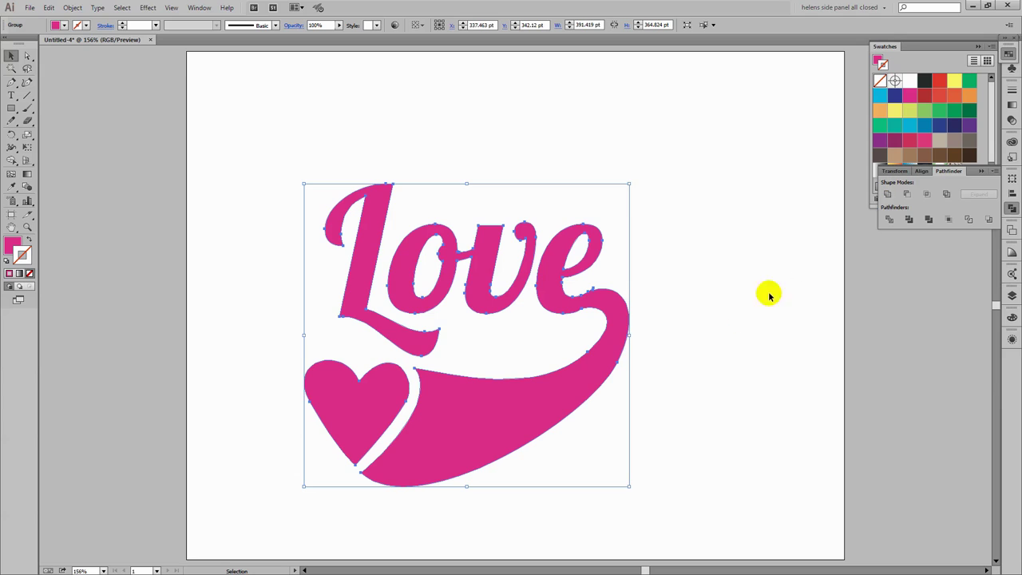
Delete the stray spike anchor point on the upper edge where the "e" joins the swash, using the Delete Anchor Point tool.
click(726, 359)
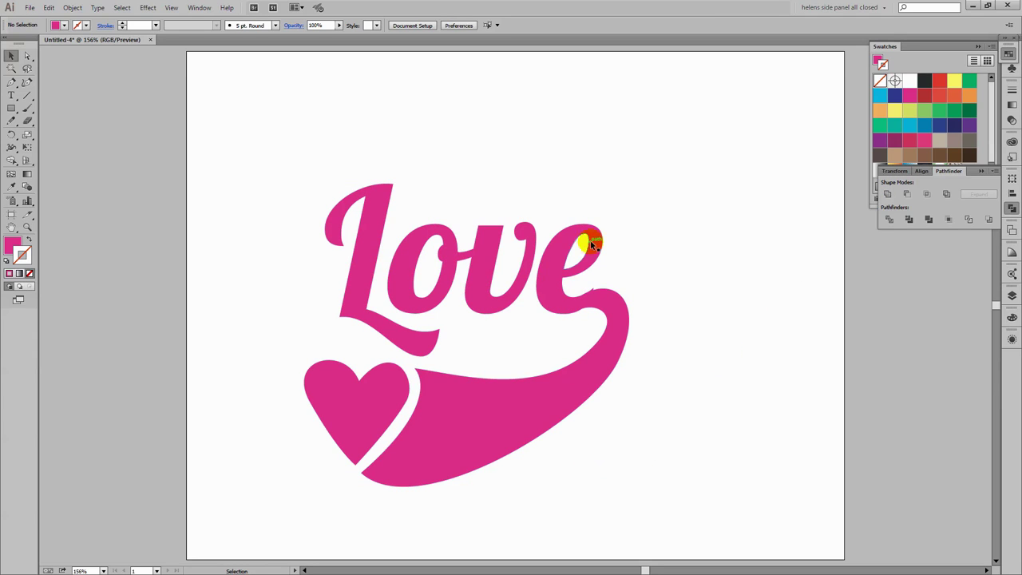
drag(585, 307, 609, 299)
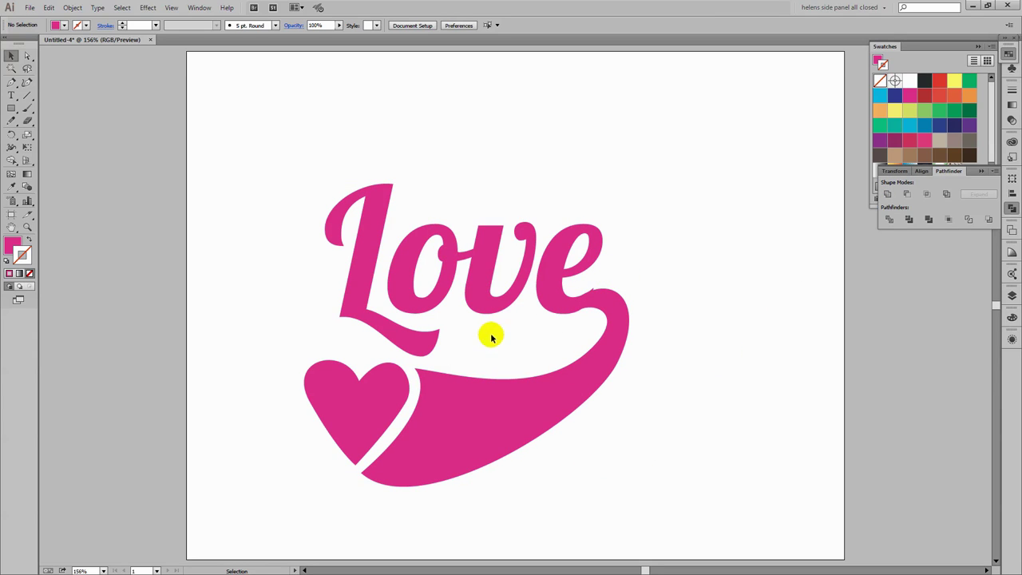
key(z)
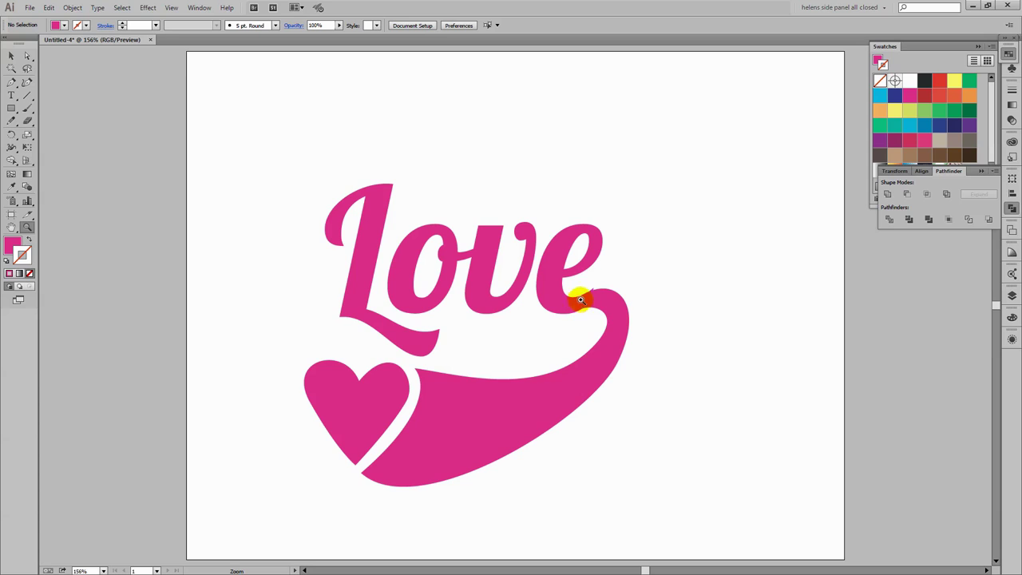
drag(584, 280, 626, 334)
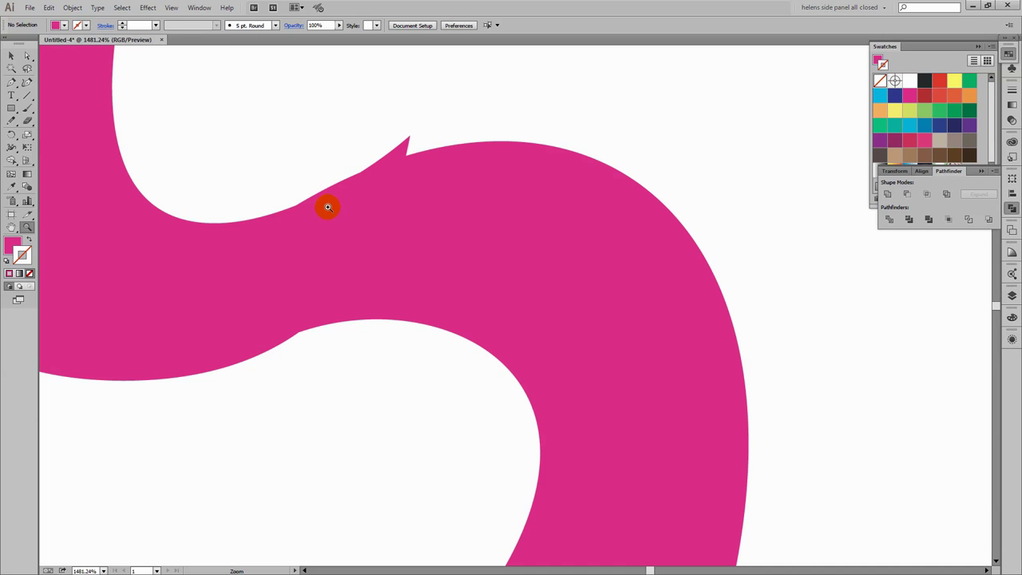
click(27, 56)
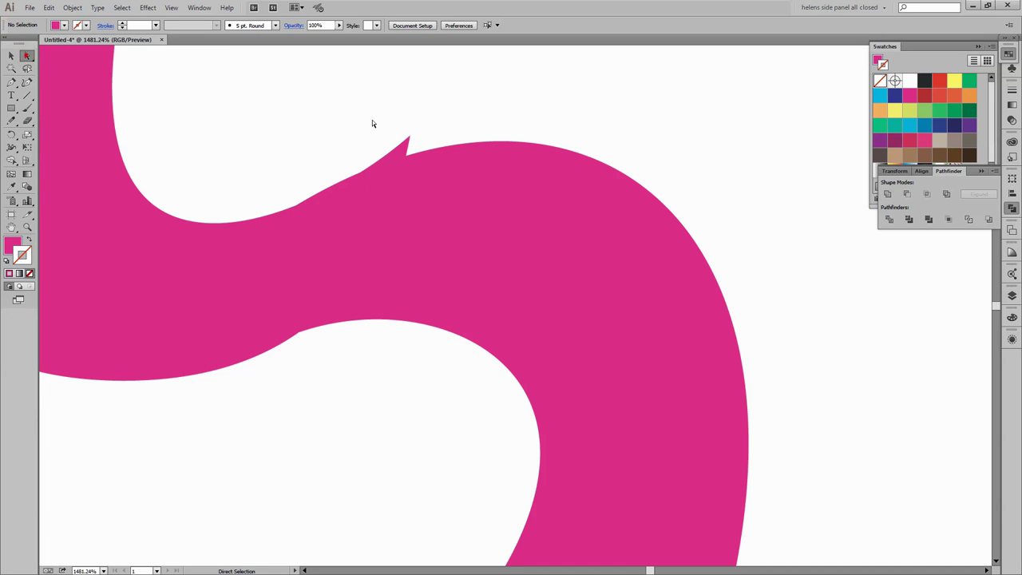
click(405, 140)
drag(411, 140, 410, 140)
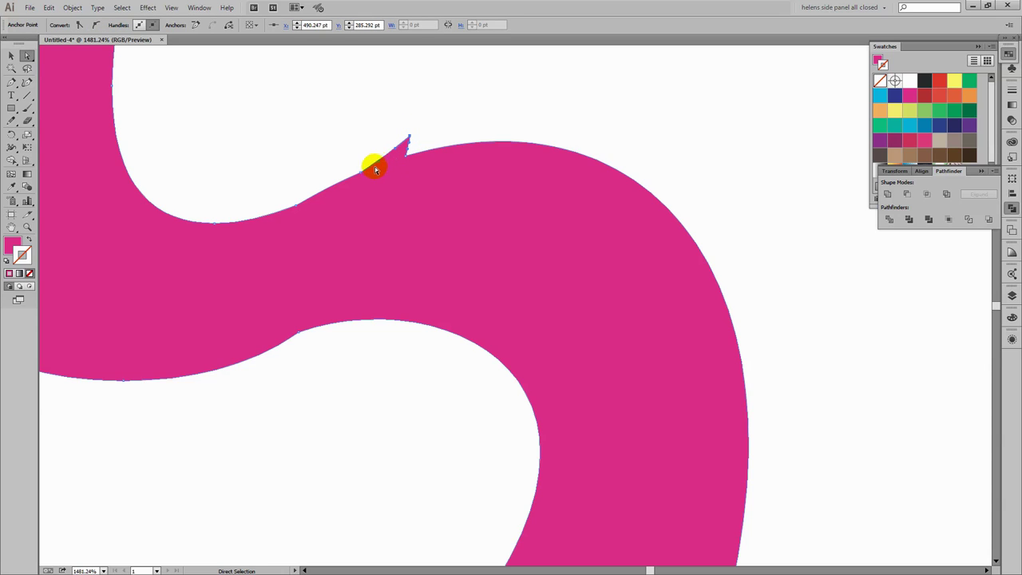
drag(363, 176, 359, 172)
click(409, 141)
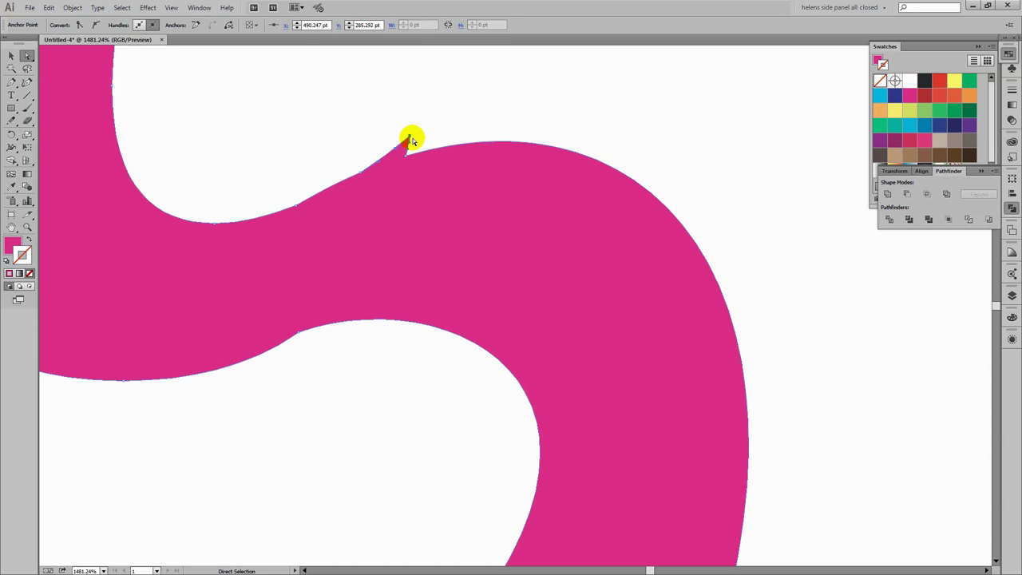
click(12, 82)
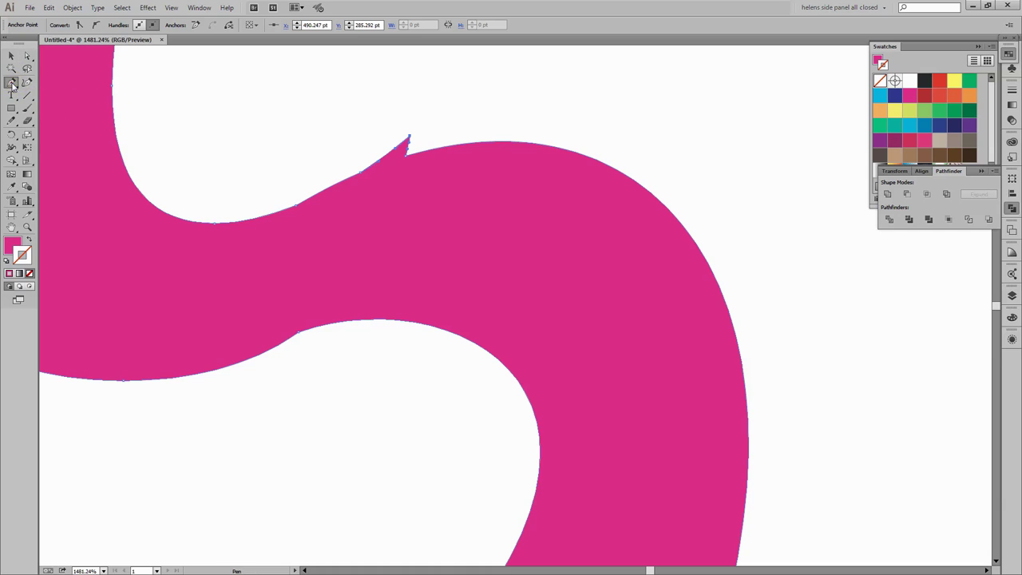
drag(12, 89, 34, 105)
click(406, 144)
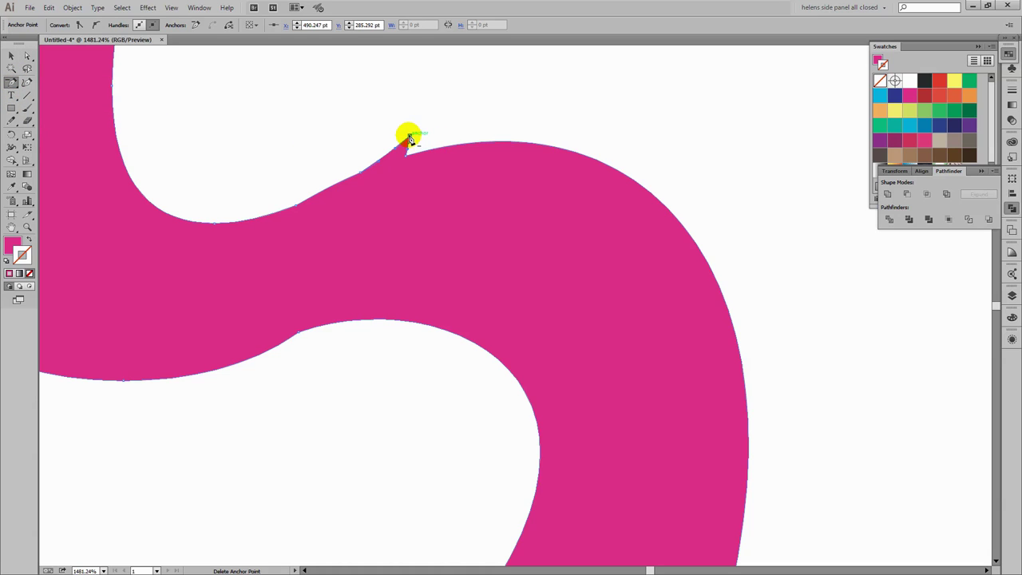
click(393, 166)
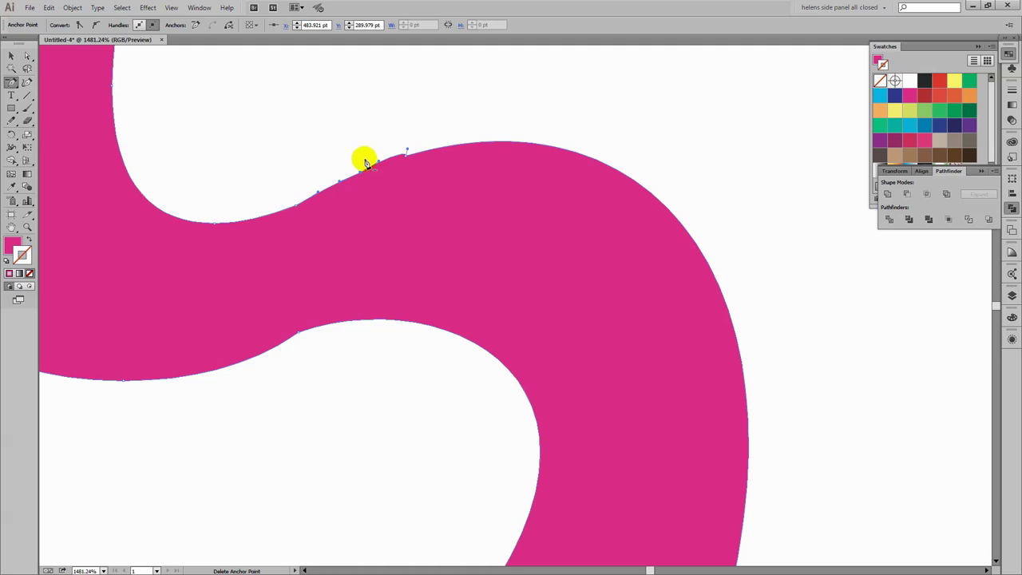
Smooth the upper and lower edges of the join between the "e" and the swash with the Smooth tool, and deselect the artwork.
mouse_move(11, 123)
mouse_down()
mouse_move(11, 133)
mouse_move(44, 135)
mouse_up()
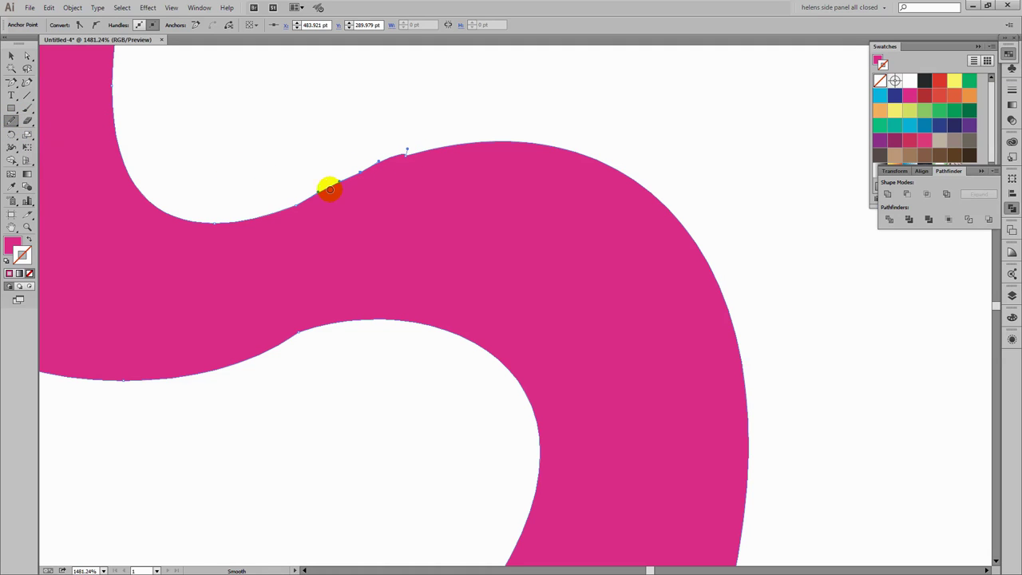
mouse_move(382, 160)
mouse_down()
mouse_move(440, 142)
mouse_move(397, 169)
mouse_move(371, 164)
mouse_move(445, 150)
mouse_move(315, 196)
mouse_move(454, 142)
mouse_move(326, 217)
mouse_up()
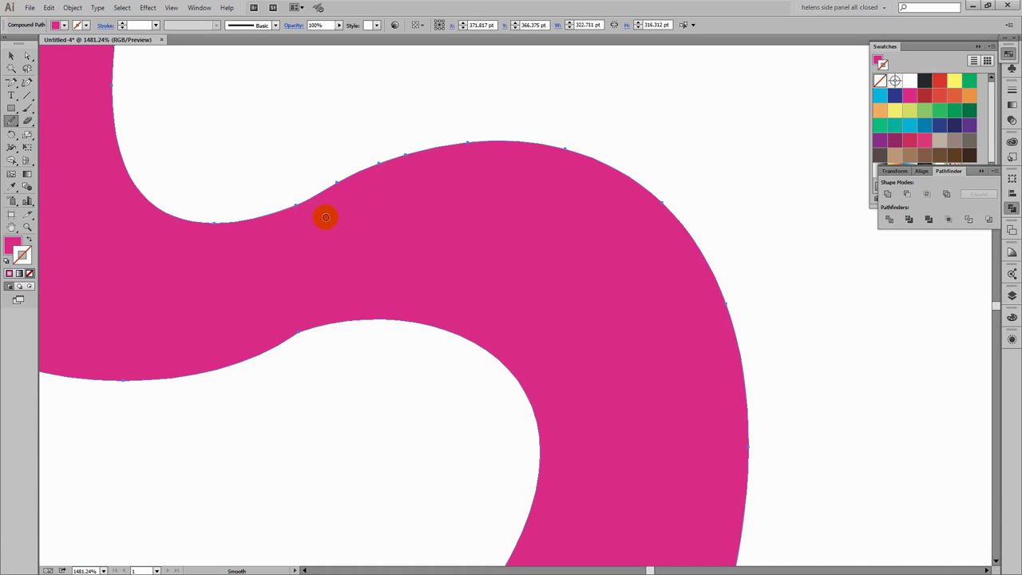
drag(387, 164, 396, 173)
drag(241, 217, 254, 225)
drag(423, 152, 375, 269)
mouse_move(336, 317)
mouse_down()
mouse_move(275, 344)
mouse_move(329, 328)
mouse_move(272, 357)
mouse_move(273, 341)
mouse_move(369, 320)
mouse_move(247, 352)
mouse_move(427, 321)
mouse_move(274, 343)
mouse_up()
key(ctrl+0)
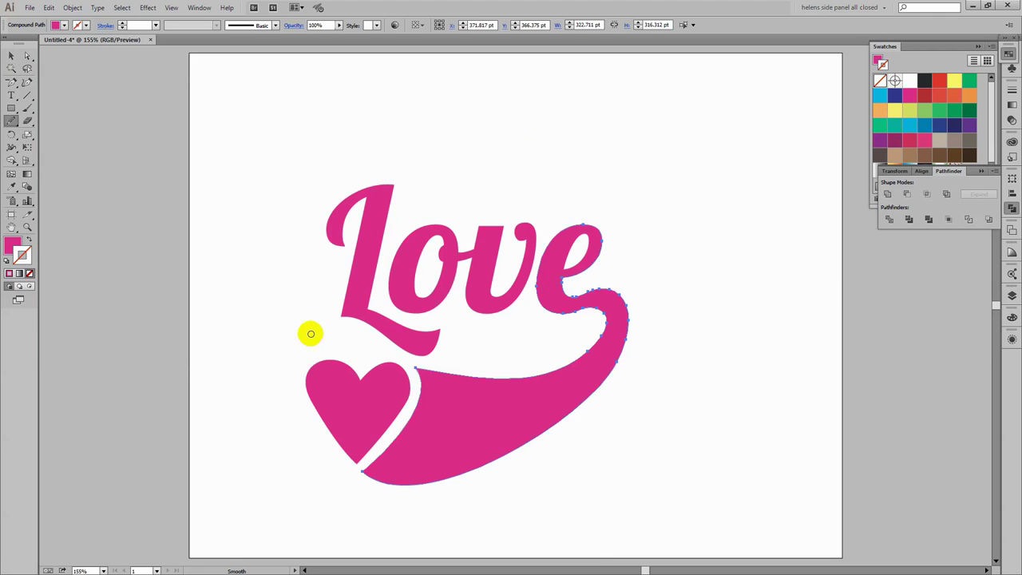
click(10, 56)
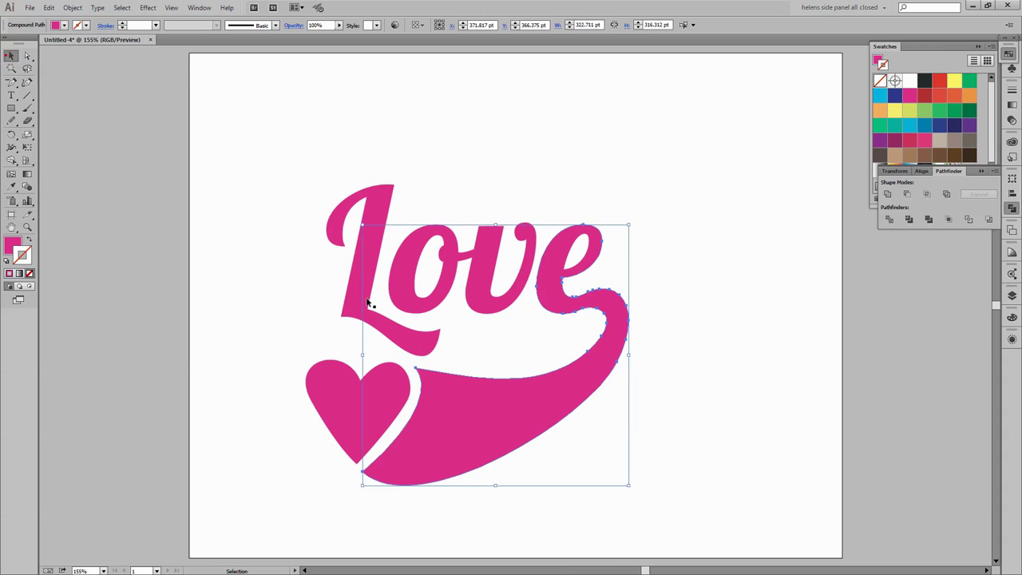
click(681, 463)
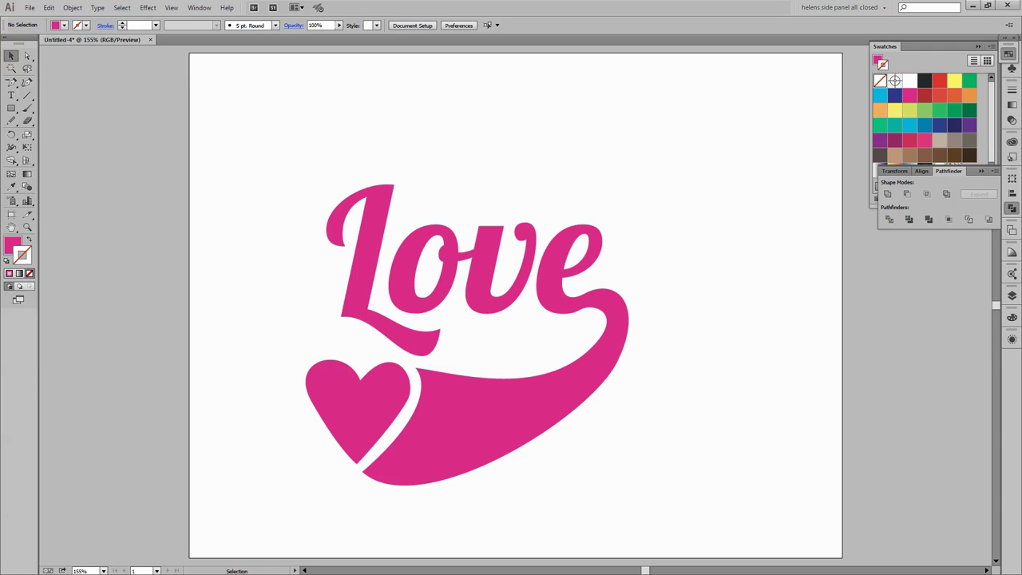
Select the whole united artwork, expand its group in the layer list, and target the group's contents for appearance editing.
drag(310, 187, 620, 485)
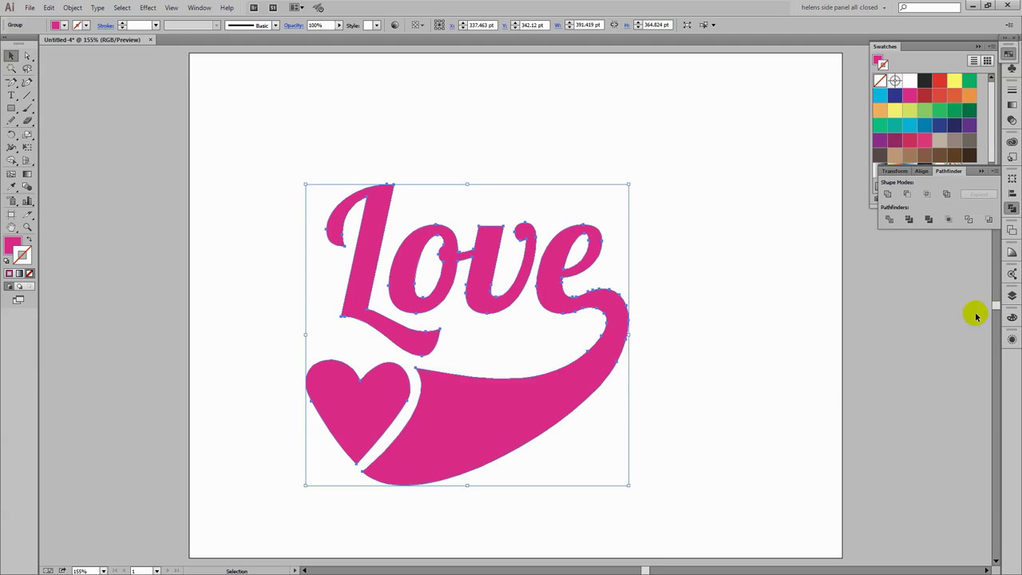
click(1013, 341)
drag(911, 338, 213, 360)
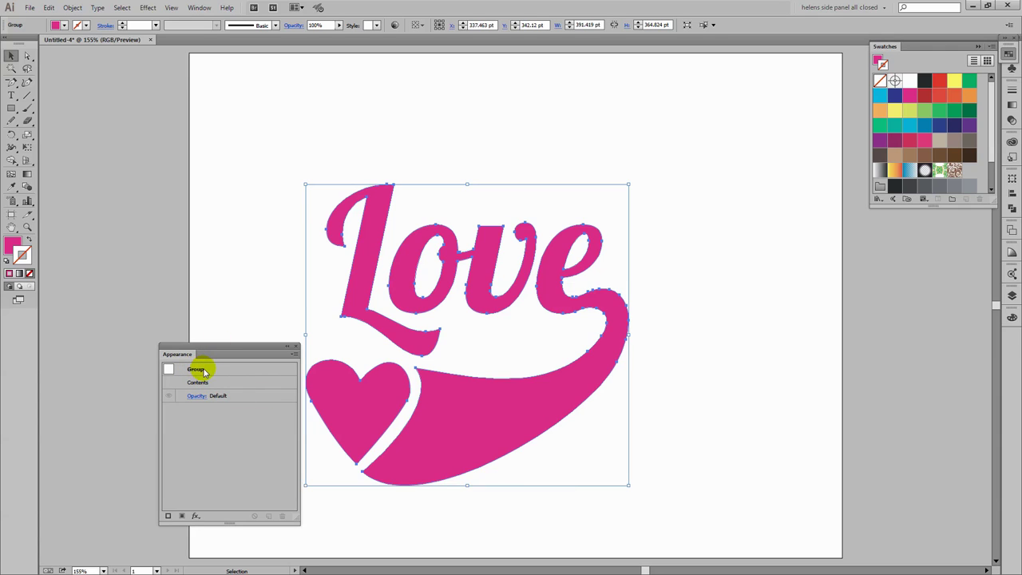
click(1013, 296)
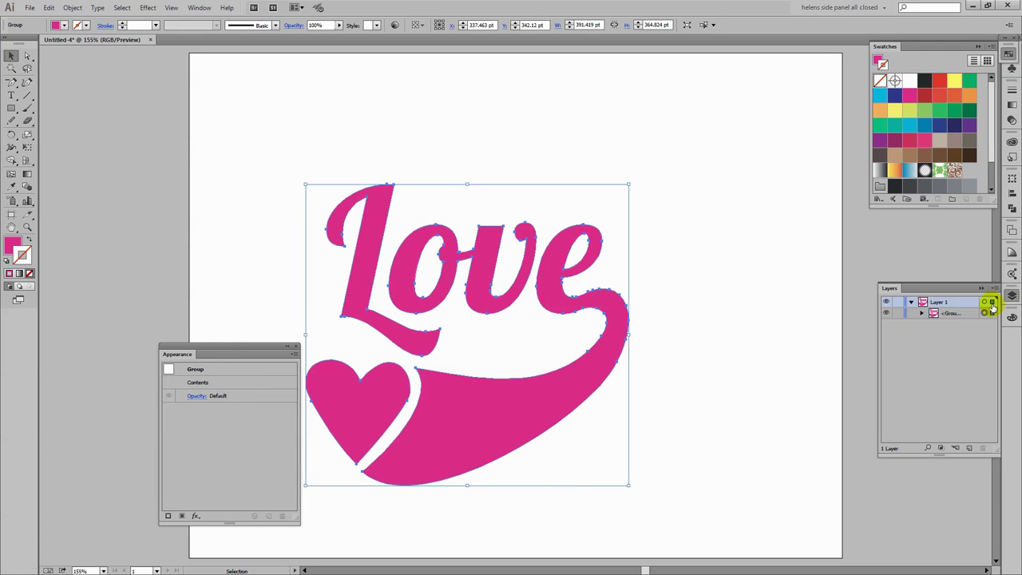
click(922, 313)
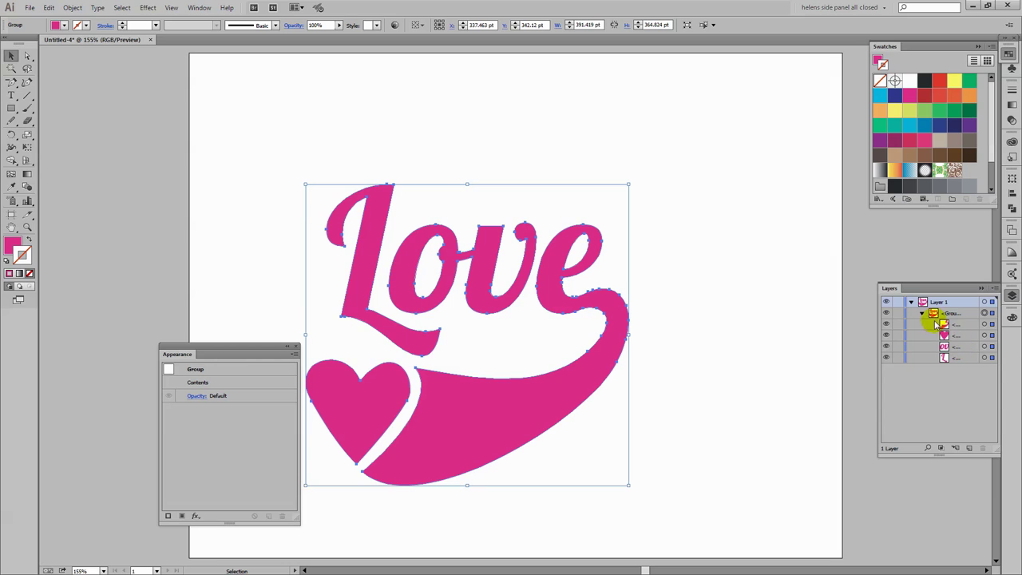
click(198, 384)
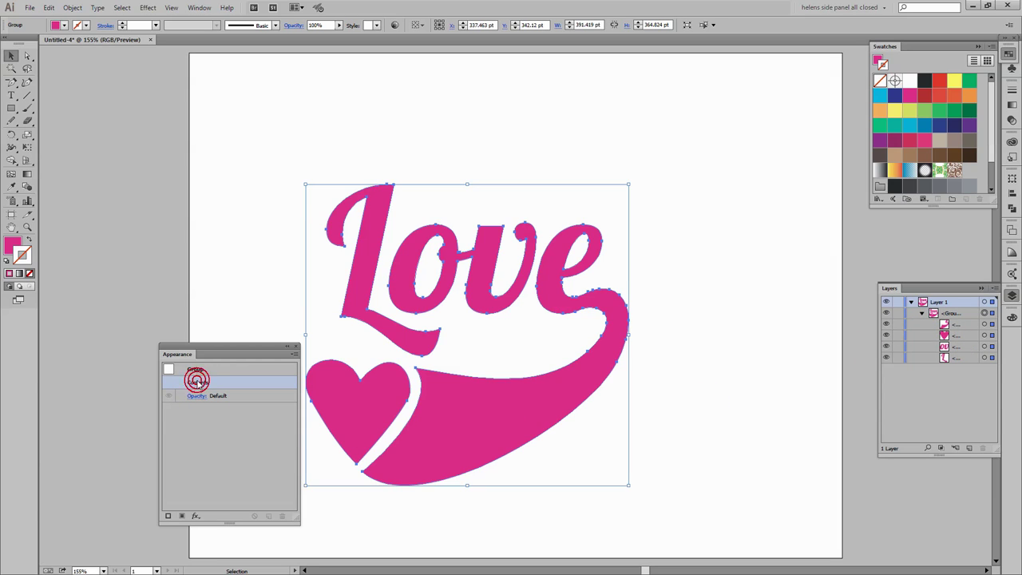
double_click(198, 383)
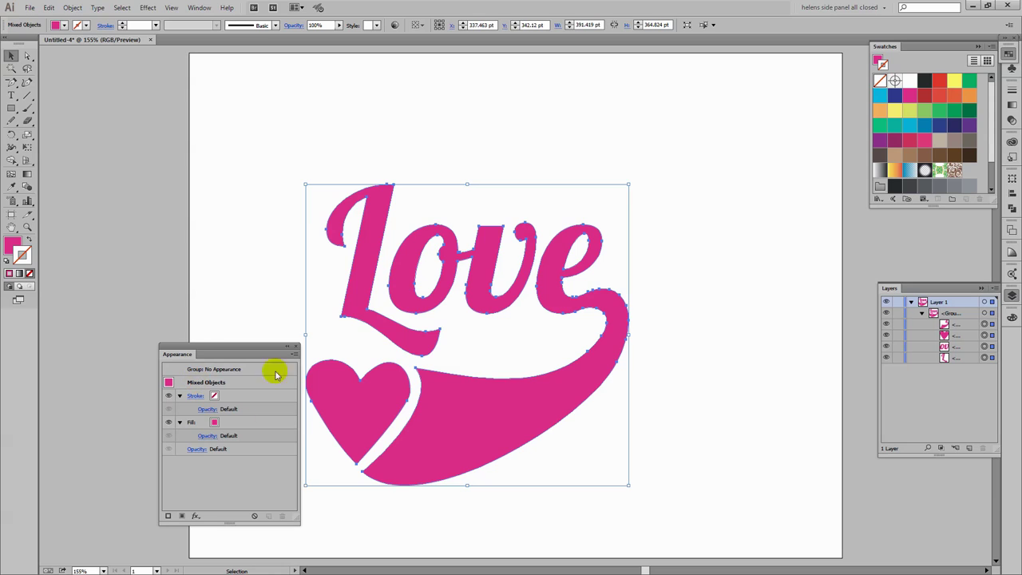
drag(237, 355, 201, 366)
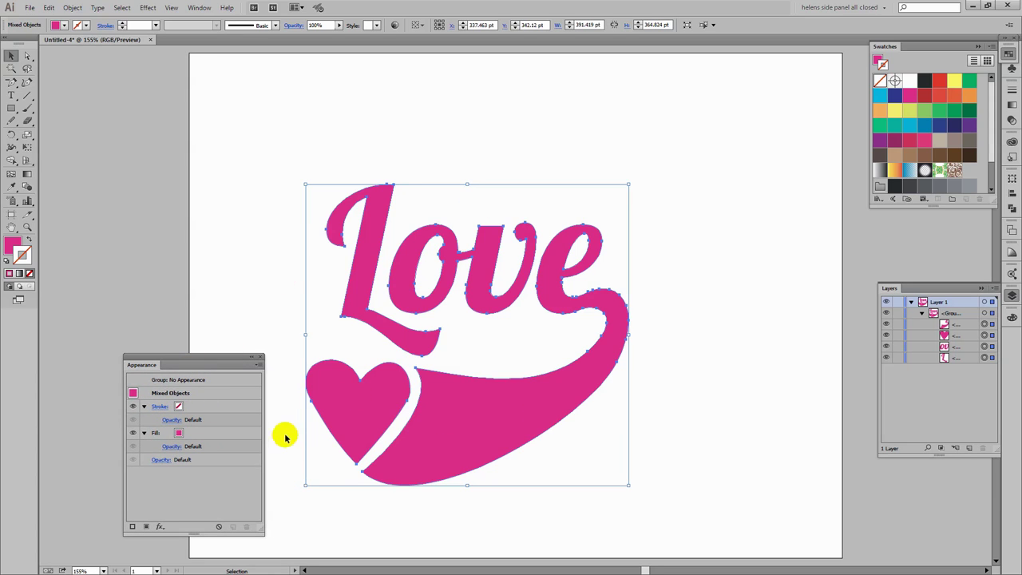
Give the contents of the lettering, heart and swash group a white stroke.
click(163, 408)
click(180, 407)
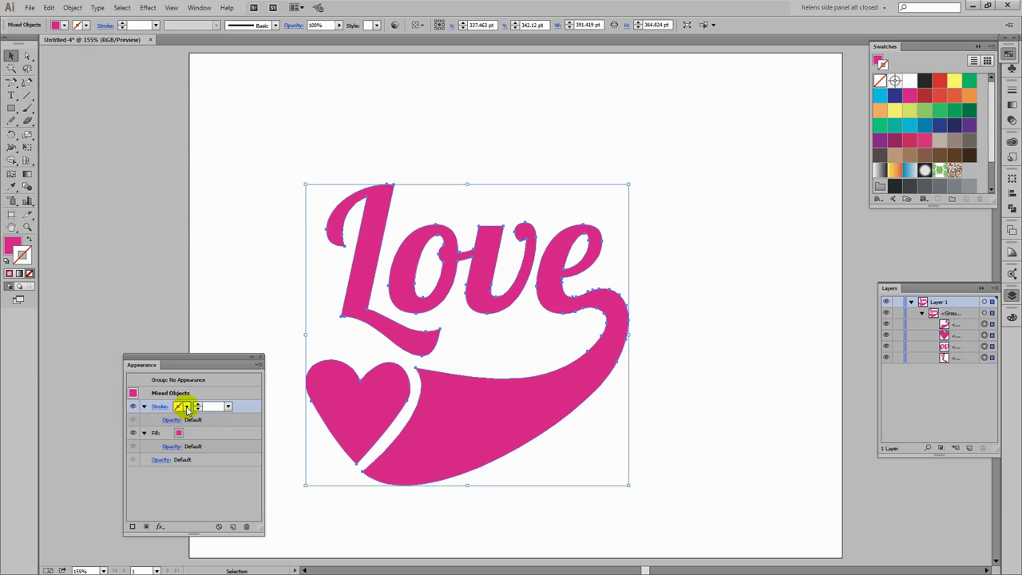
click(87, 424)
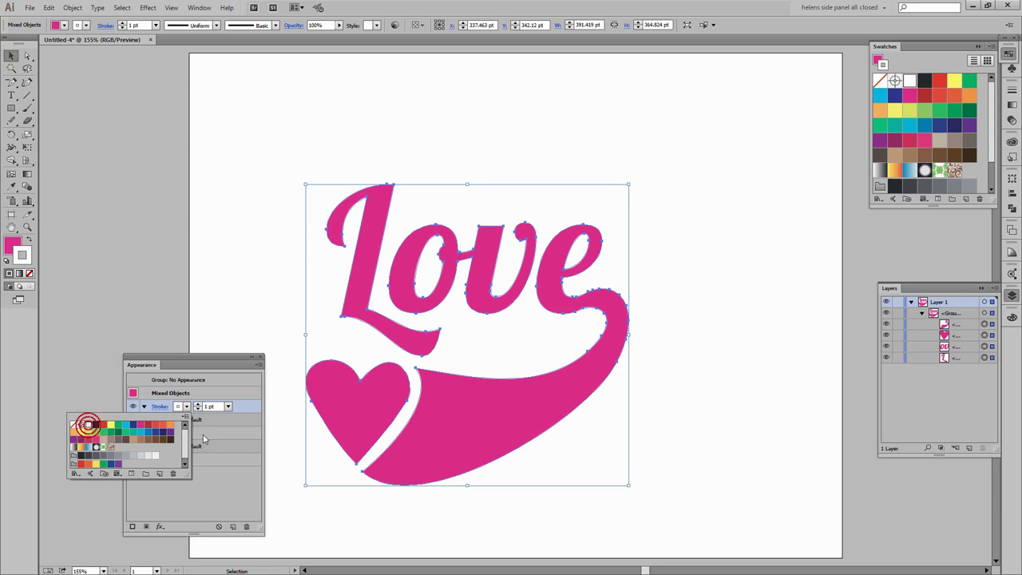
click(226, 417)
Make the white stroke dotted with round caps, a 0 pt dash, a 6 pt gap and a 4 pt weight.
click(158, 408)
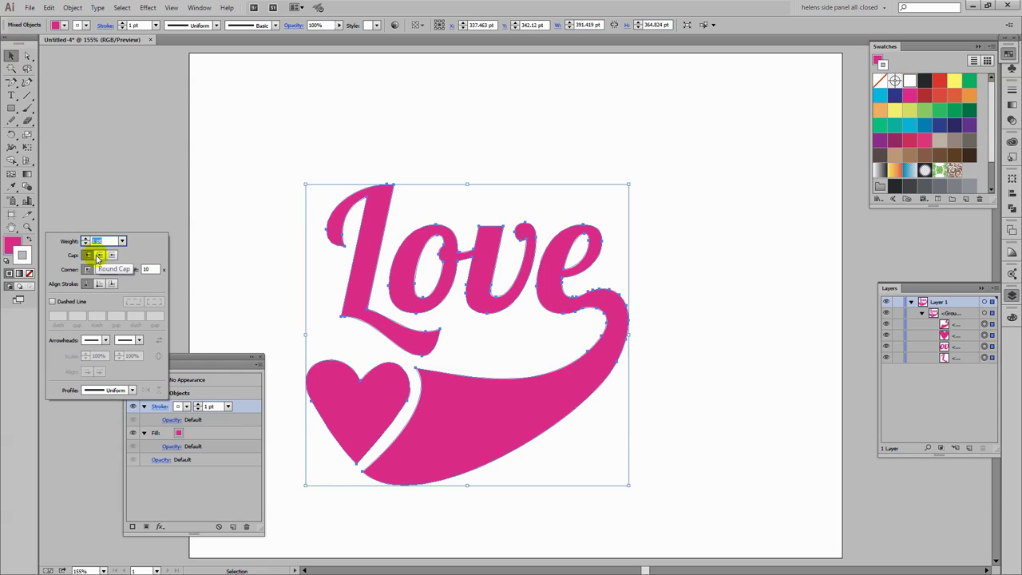
click(98, 256)
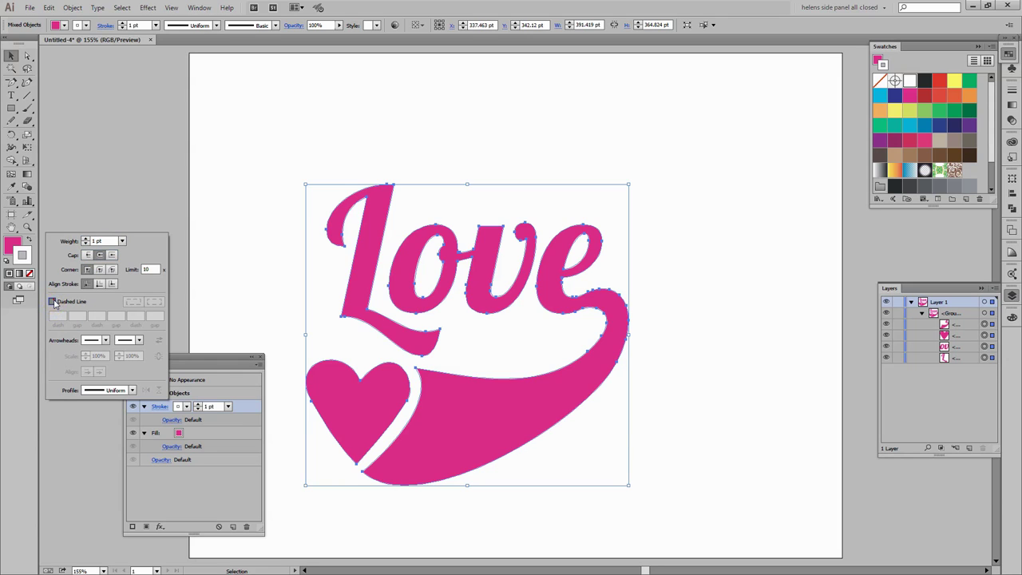
click(53, 301)
click(67, 321)
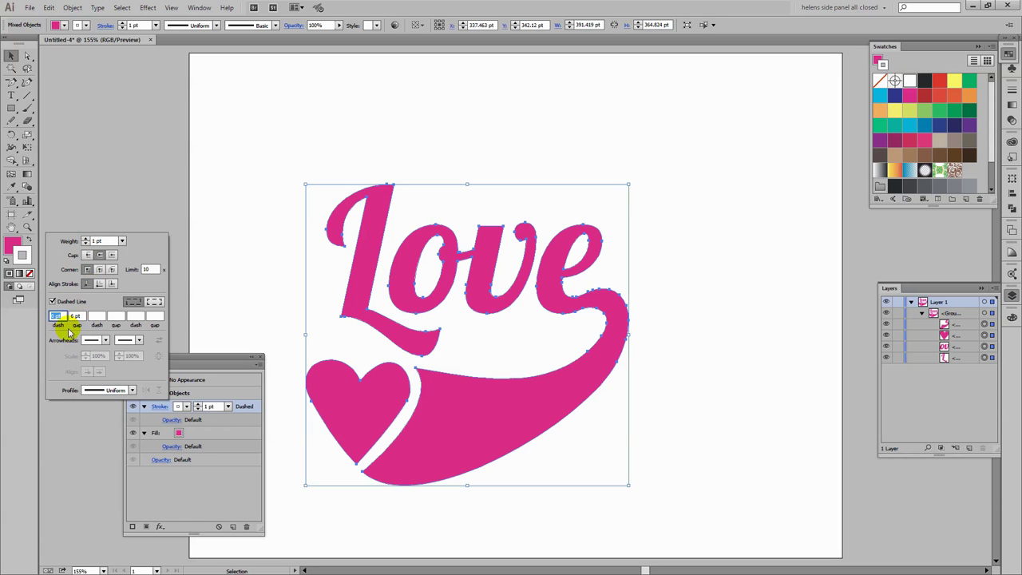
click(85, 239)
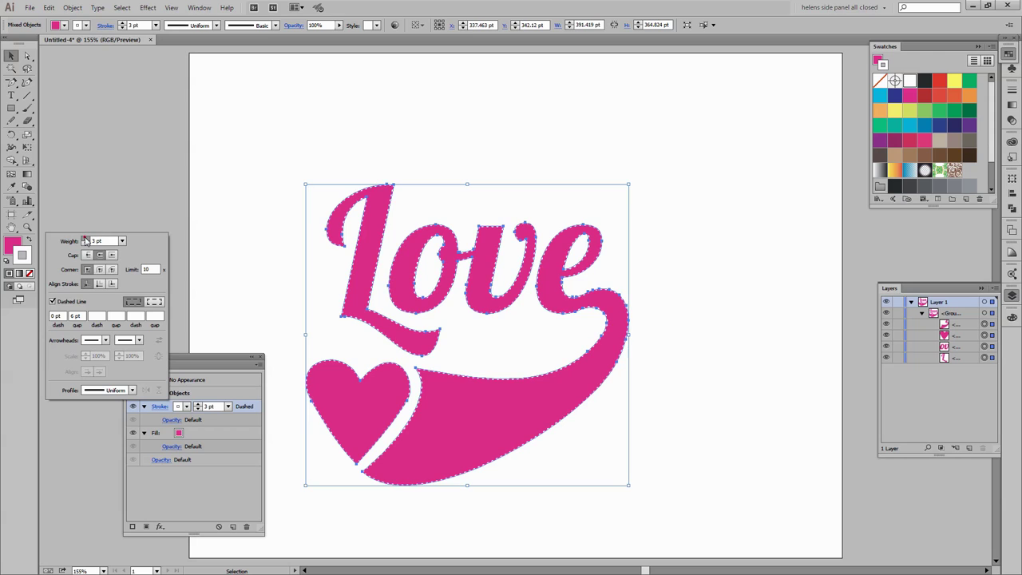
click(85, 240)
click(86, 240)
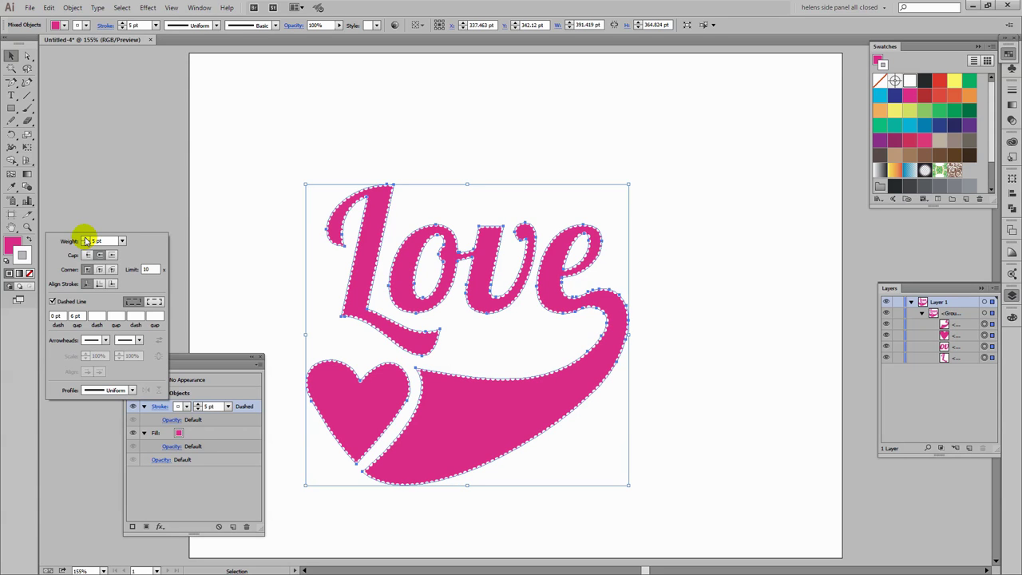
click(86, 244)
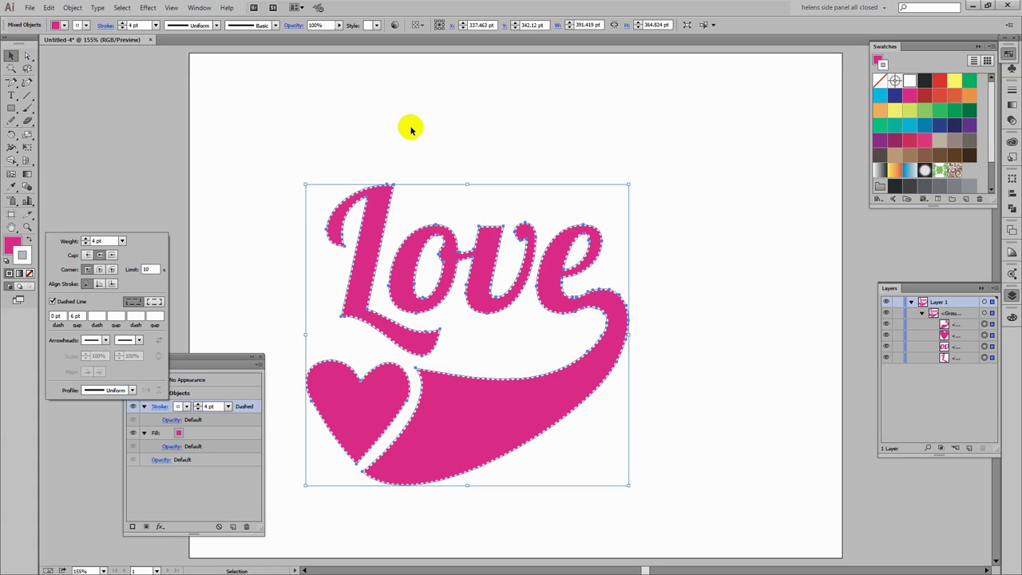
Apply an Offset Path effect of -4 pt with miter joins to the white dotted stroke.
click(591, 380)
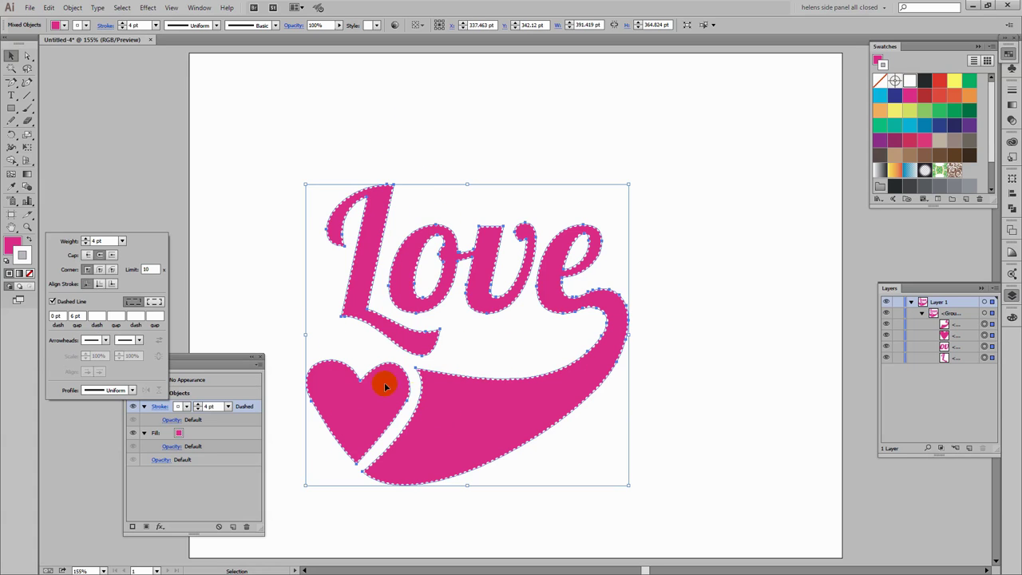
click(146, 7)
click(146, 7)
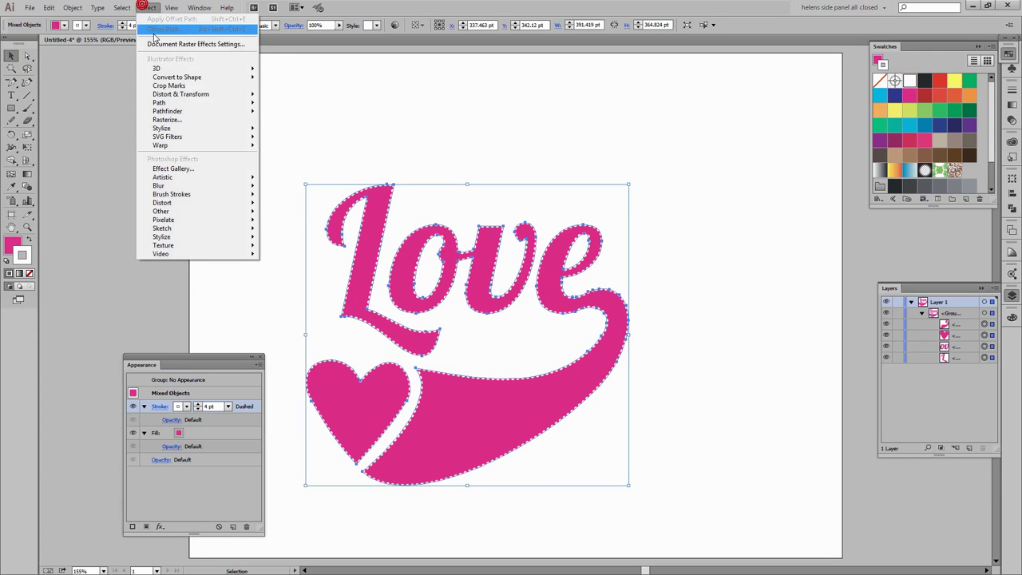
mouse_move(164, 102)
click(88, 104)
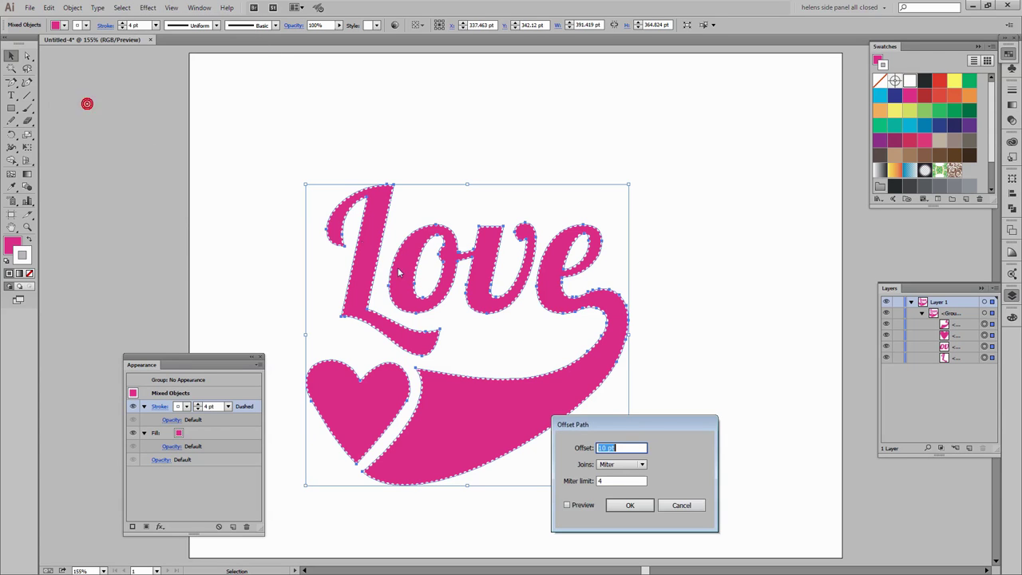
drag(613, 424, 175, 235)
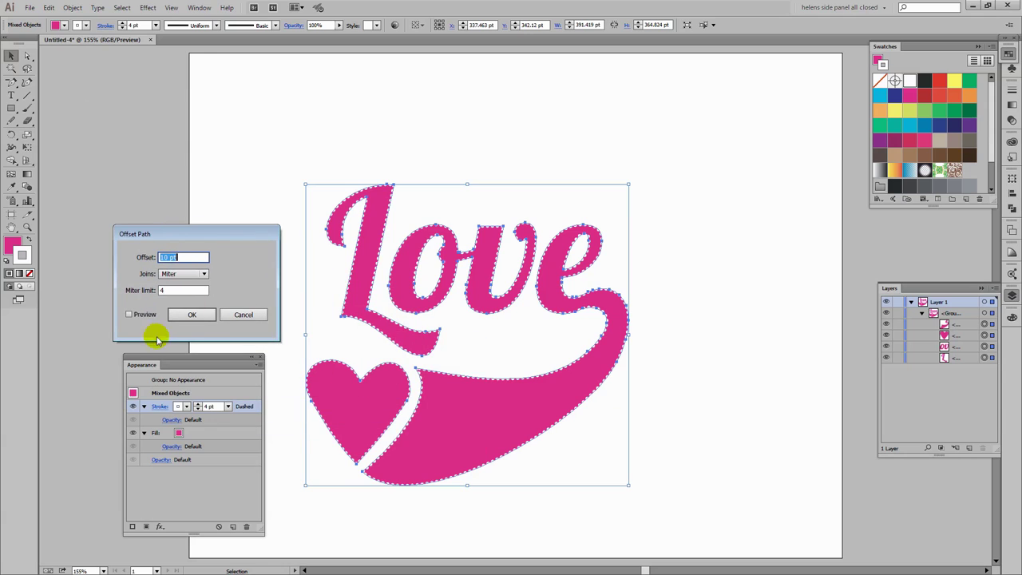
click(129, 314)
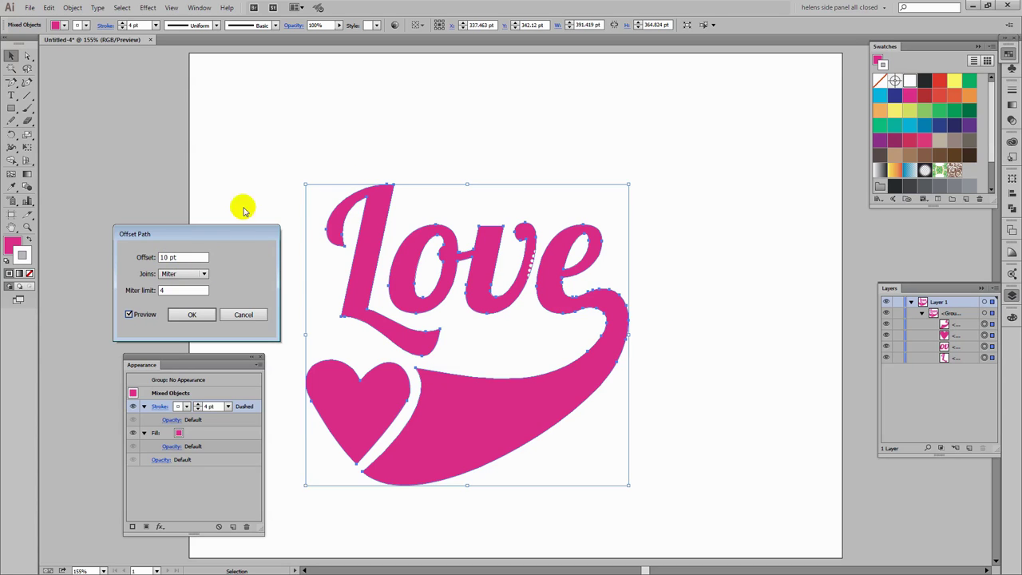
double_click(164, 258)
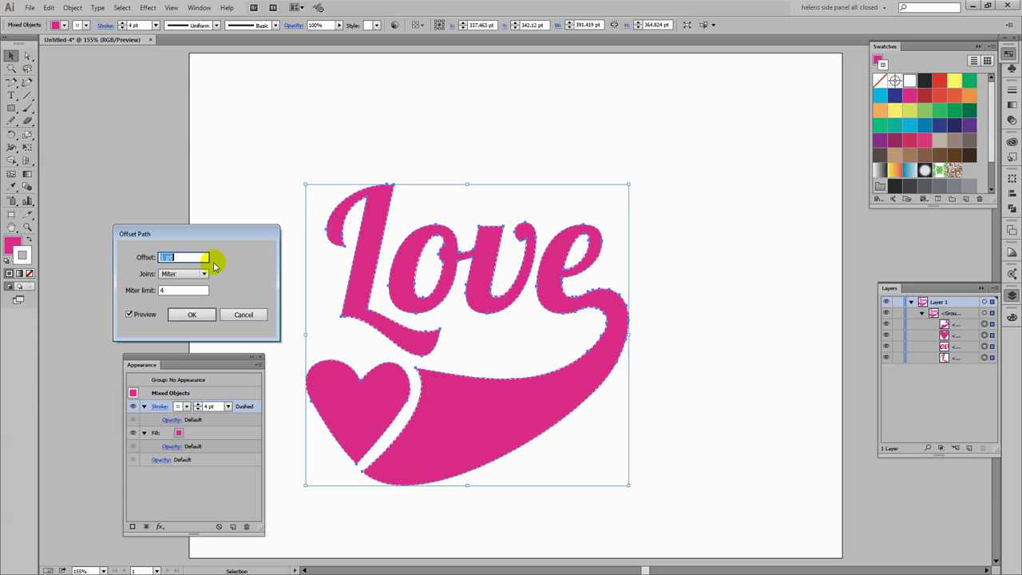
text(-4)
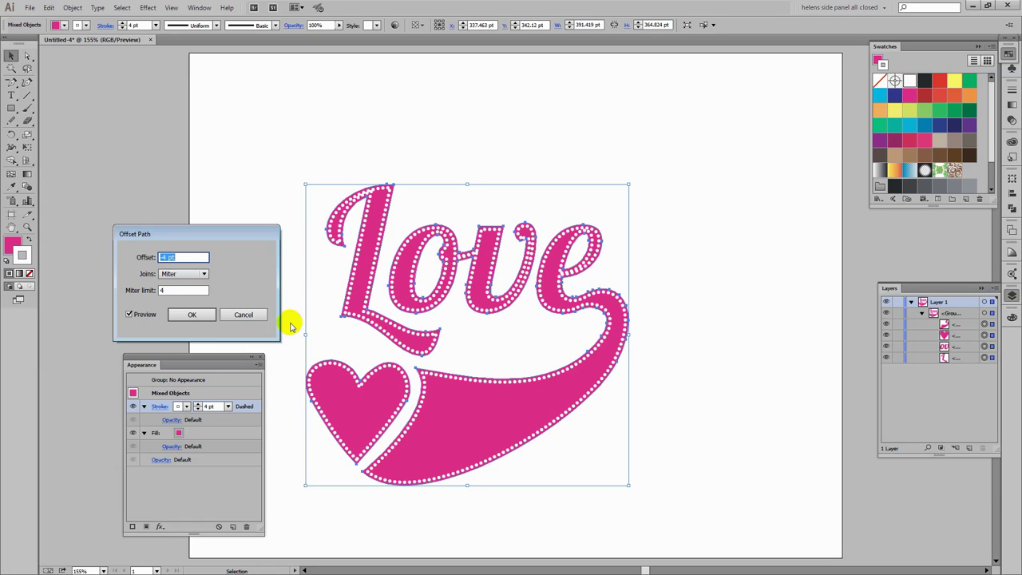
click(192, 315)
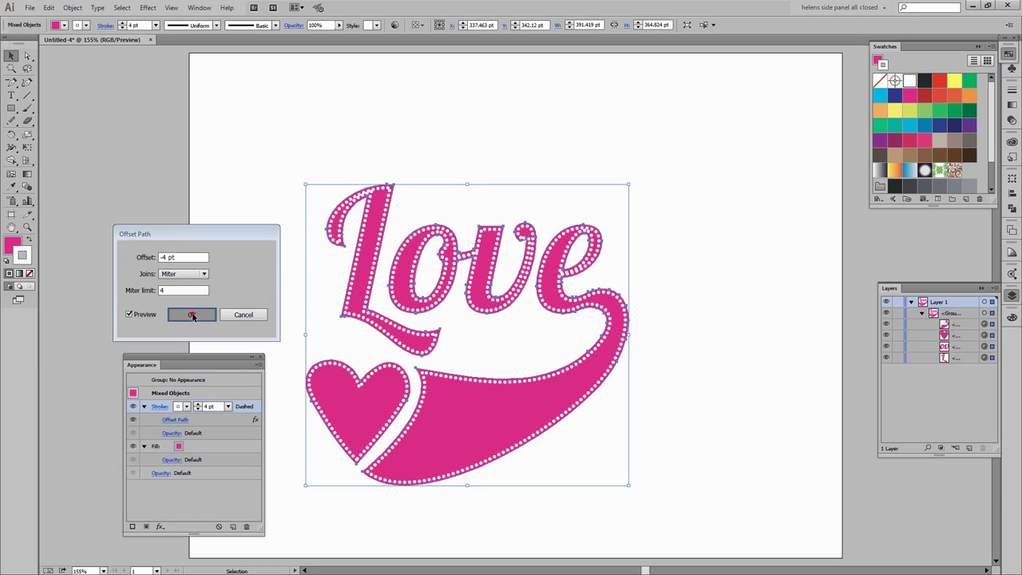
Reduce the white dotted stroke's weight to 3 pt and its dash gap to 4 pt.
click(197, 410)
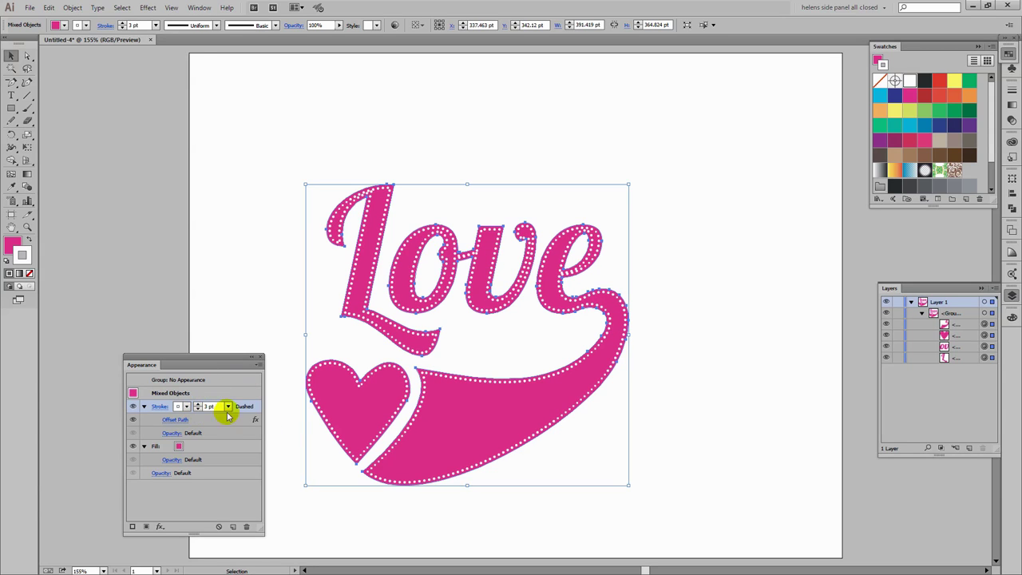
click(161, 407)
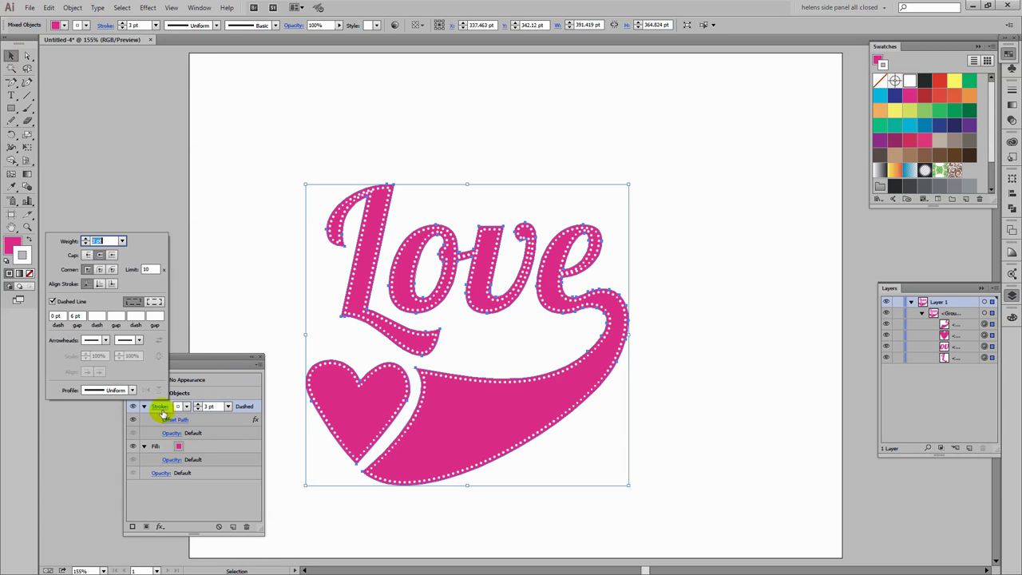
click(75, 316)
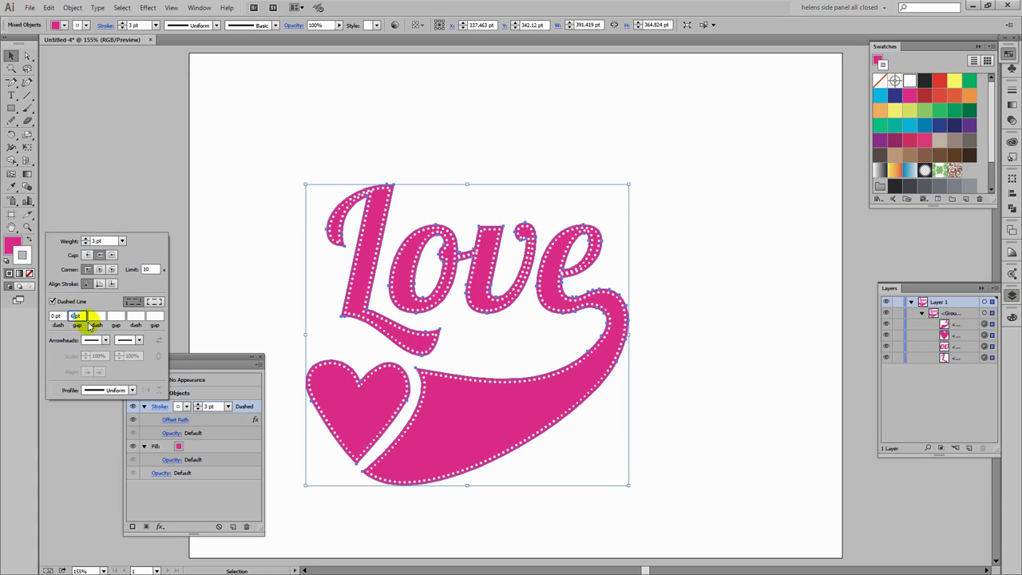
key(Return)
key(Down)
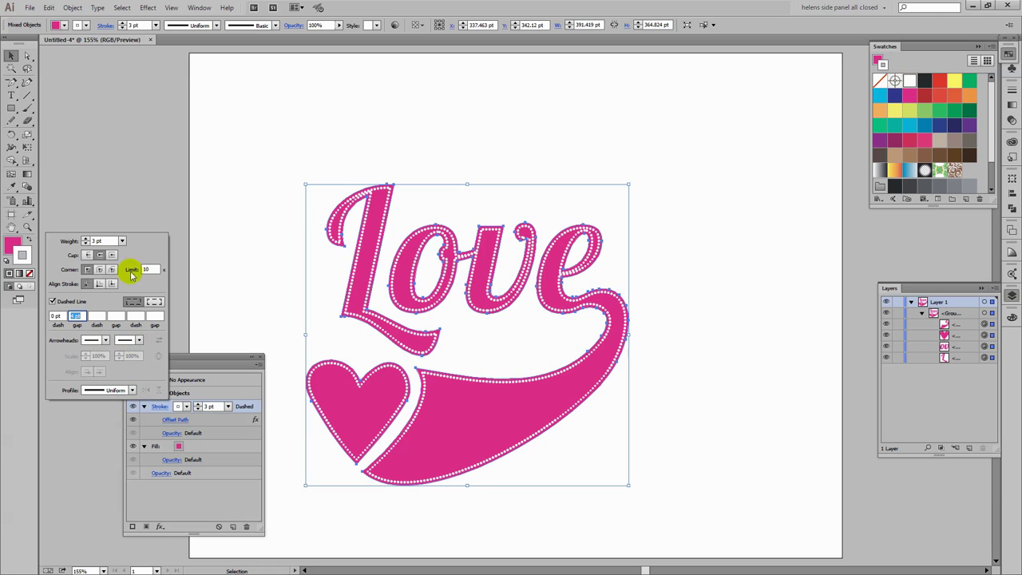
click(205, 364)
click(387, 386)
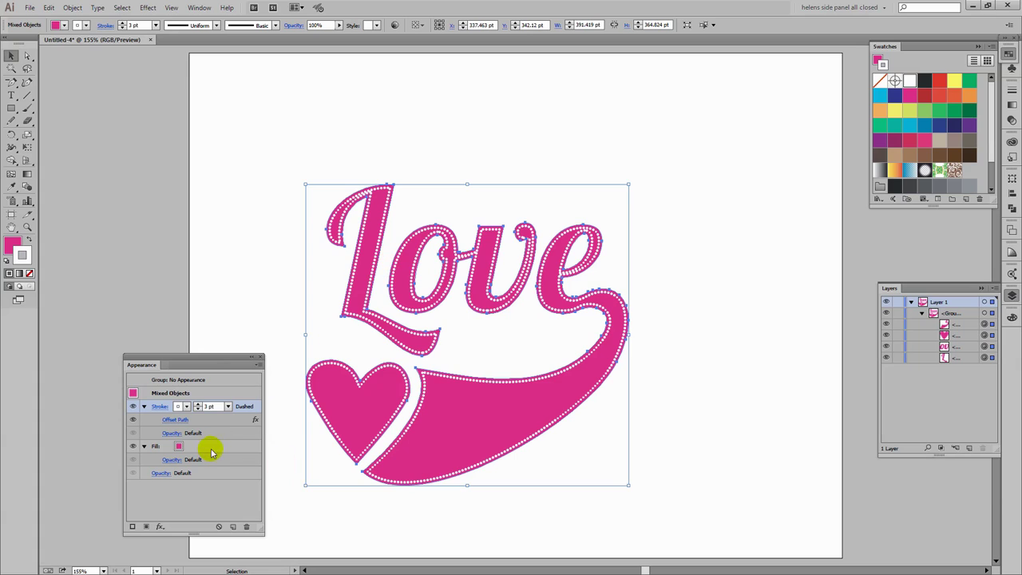
Add a second stroke to the artwork, make it solid instead of dashed, and color it dark red.
click(133, 527)
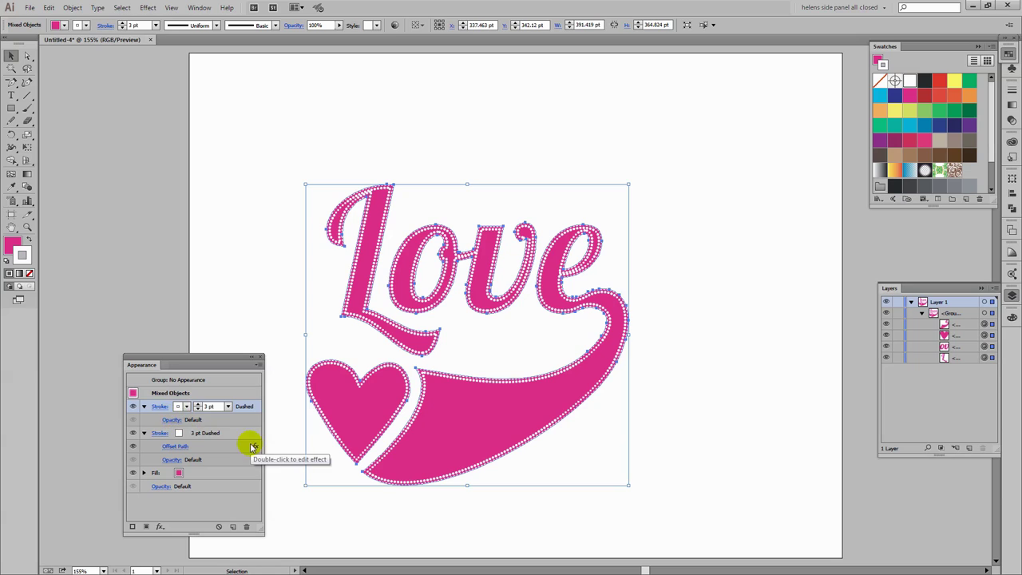
click(157, 409)
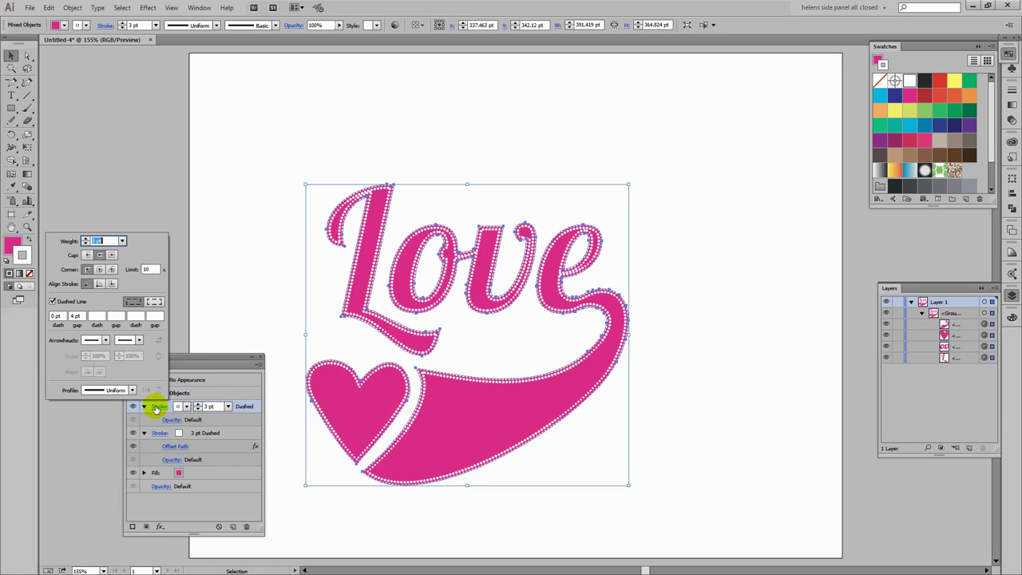
click(53, 302)
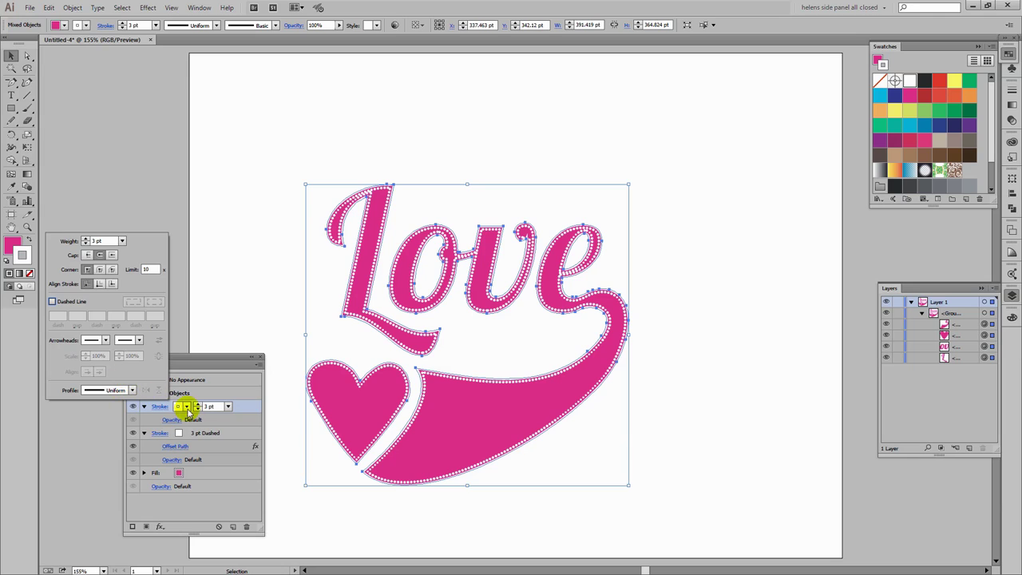
click(249, 408)
click(177, 408)
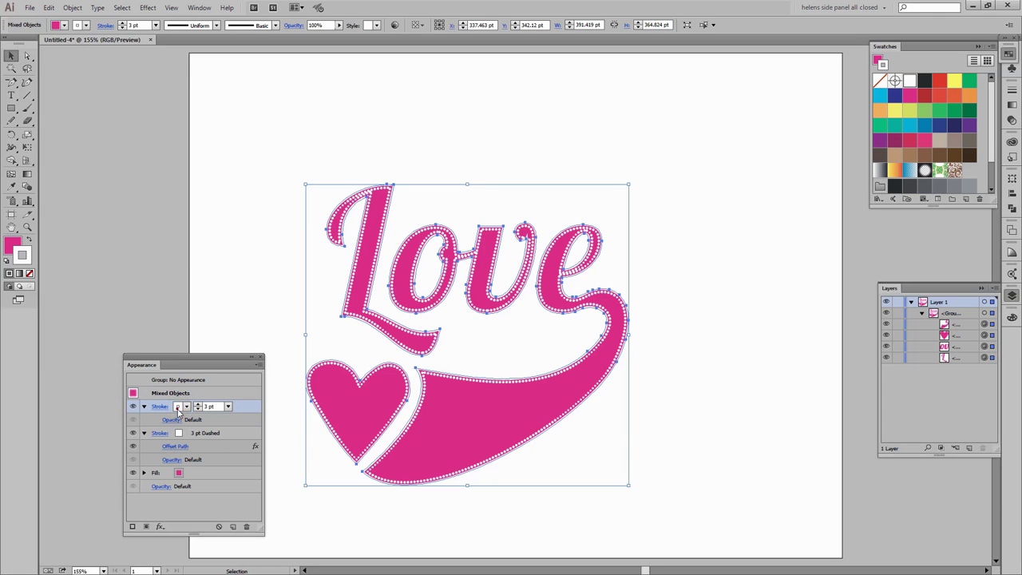
click(186, 407)
click(185, 407)
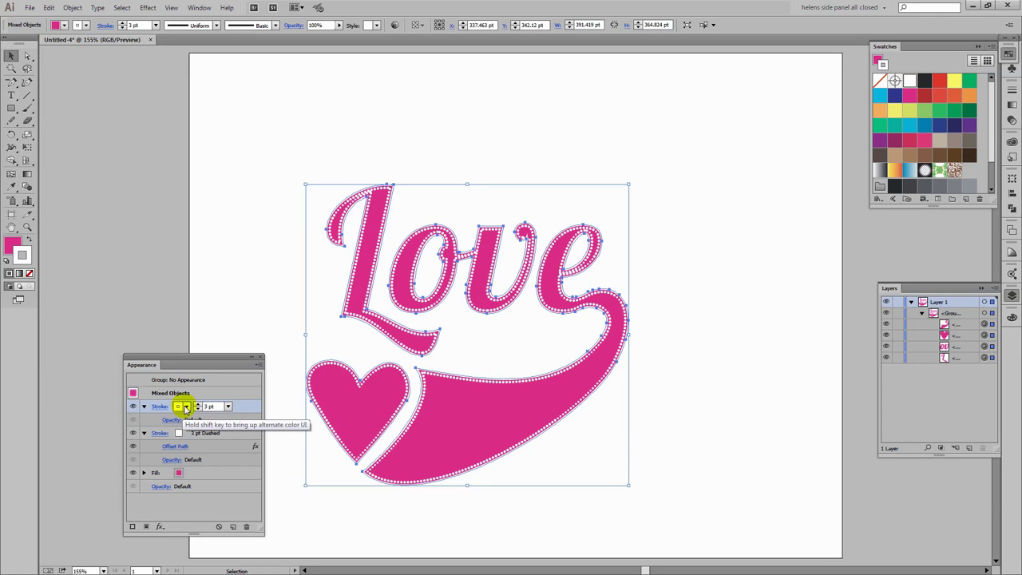
click(185, 407)
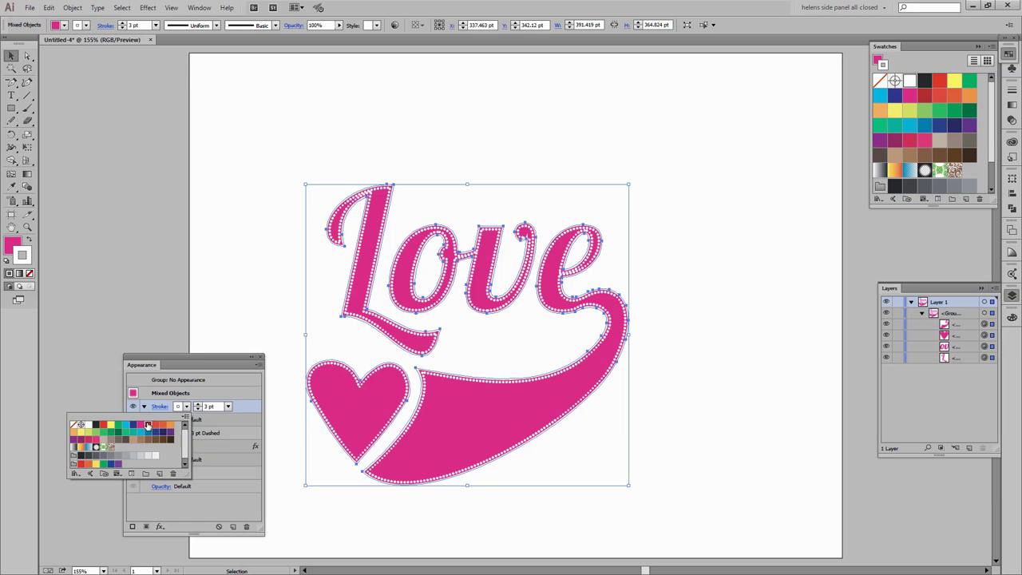
click(148, 424)
click(243, 406)
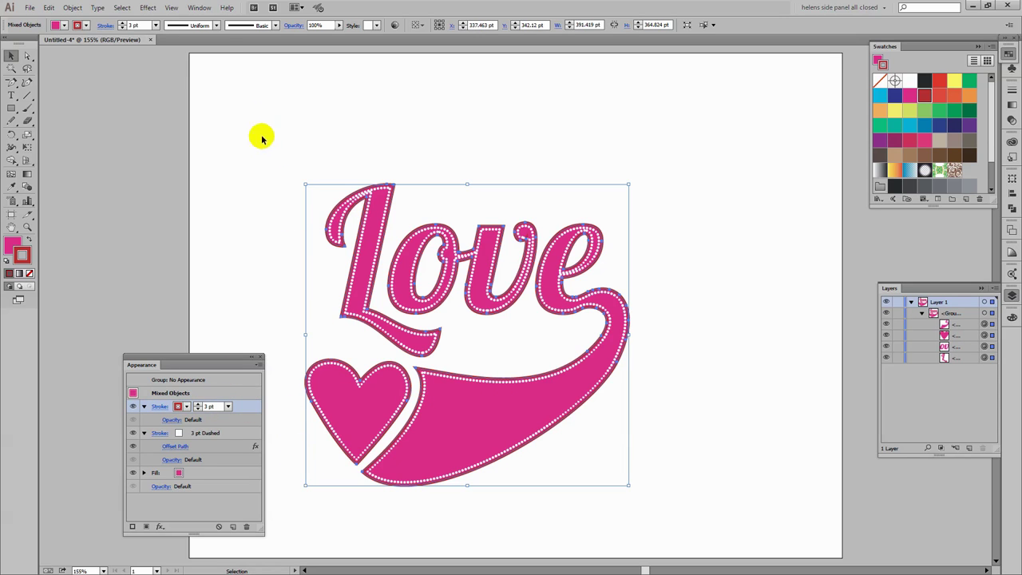
Apply an Offset Path effect of 3 pt with miter joins to the dark red stroke.
click(148, 8)
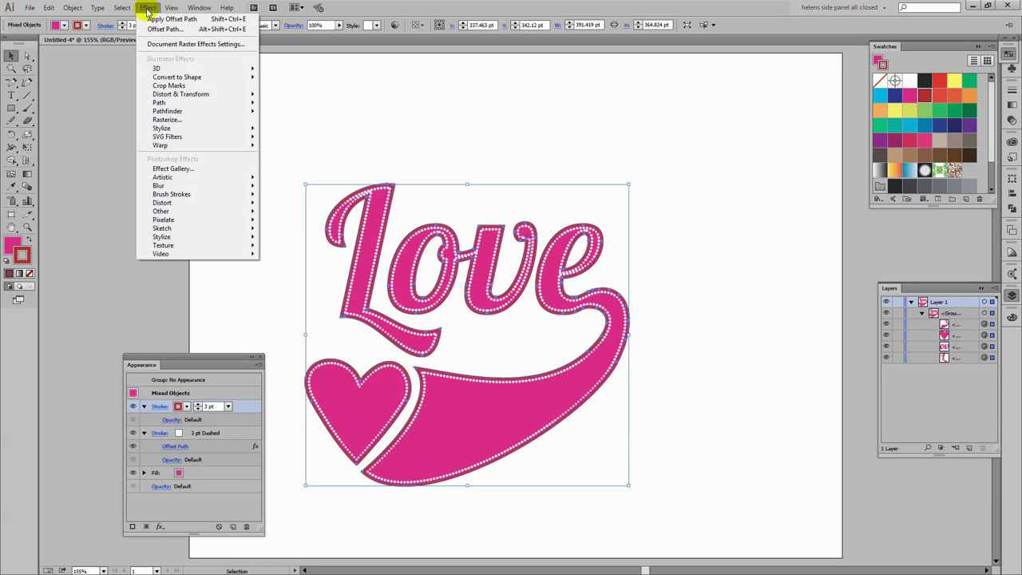
mouse_move(159, 102)
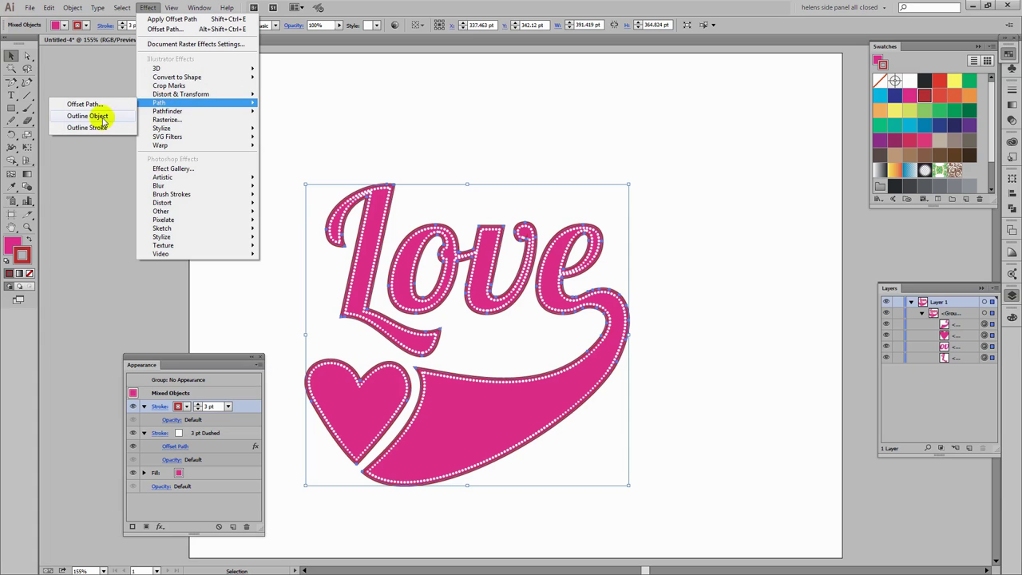
click(84, 104)
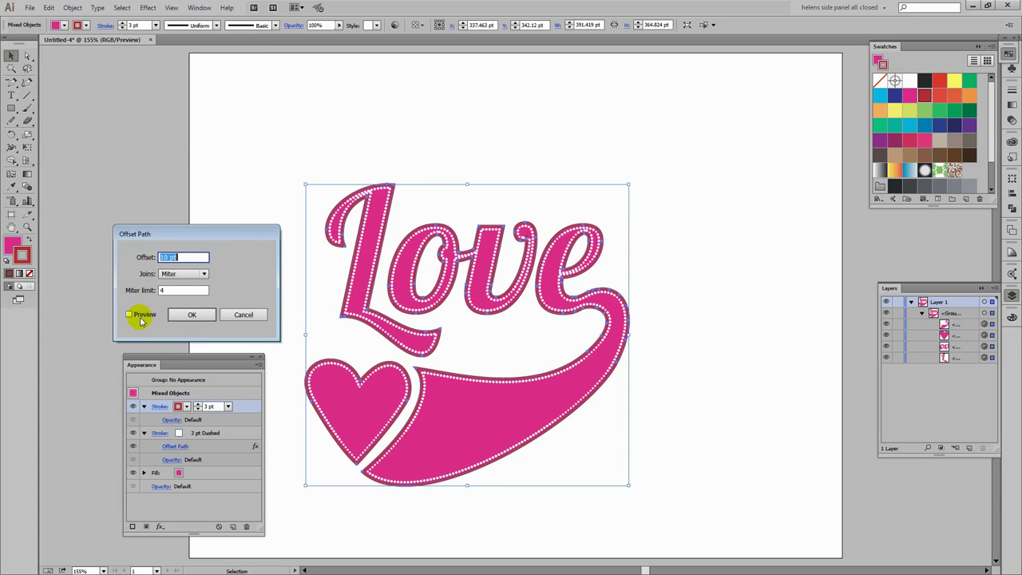
click(140, 318)
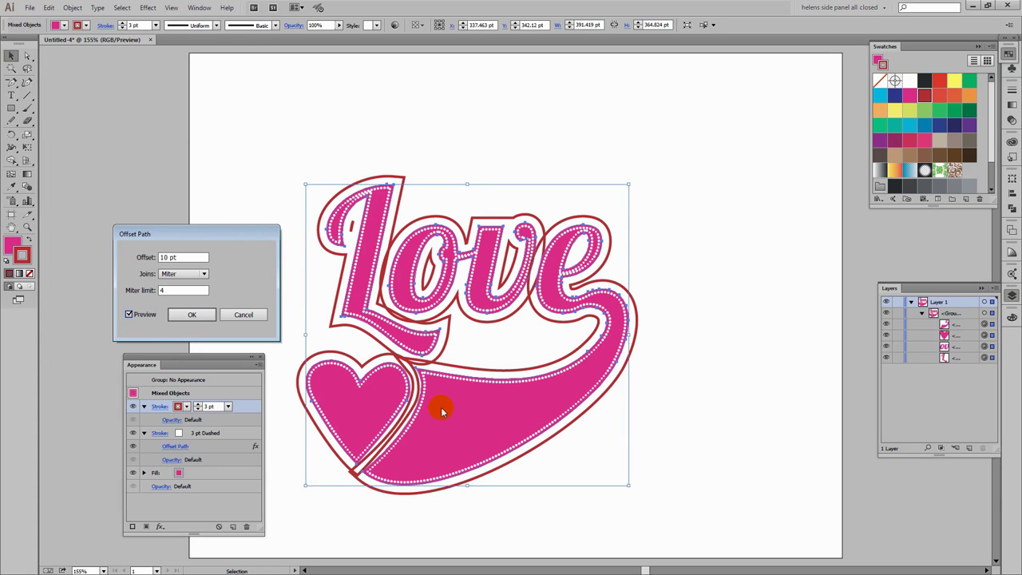
click(201, 258)
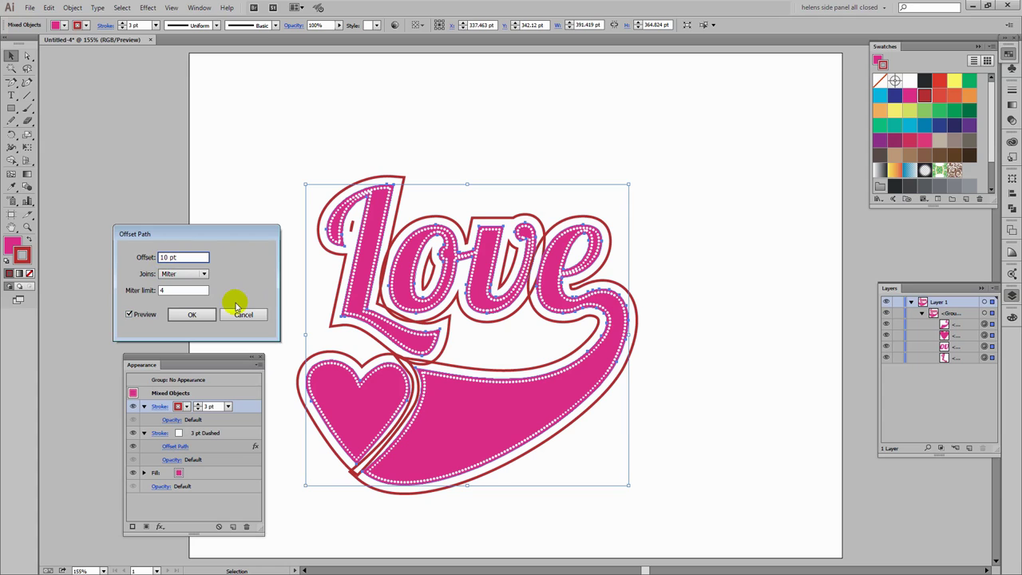
key(Down)
key(Down)
key(Down)
key(Down)
key(Down)
key(Down)
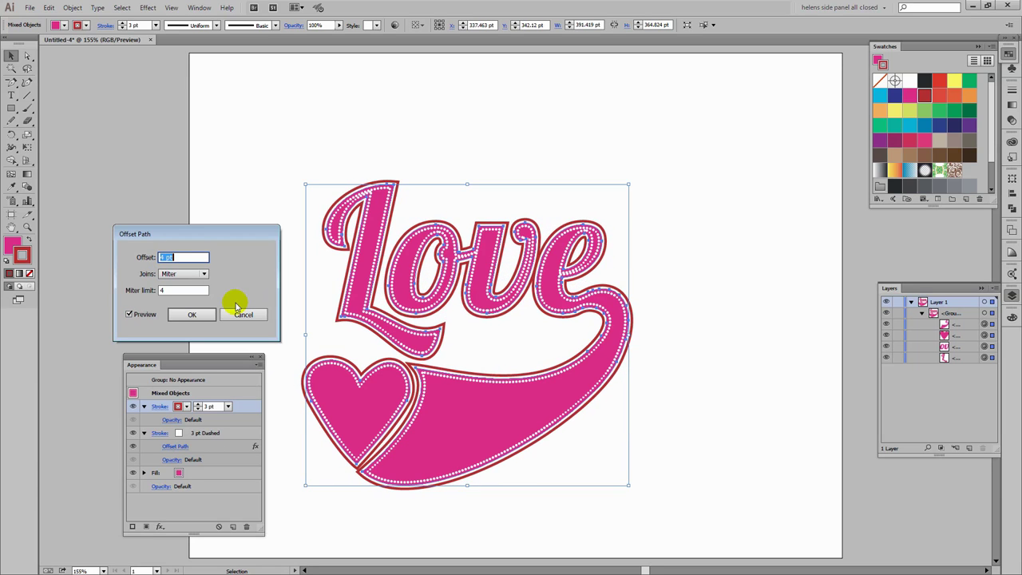
key(Down)
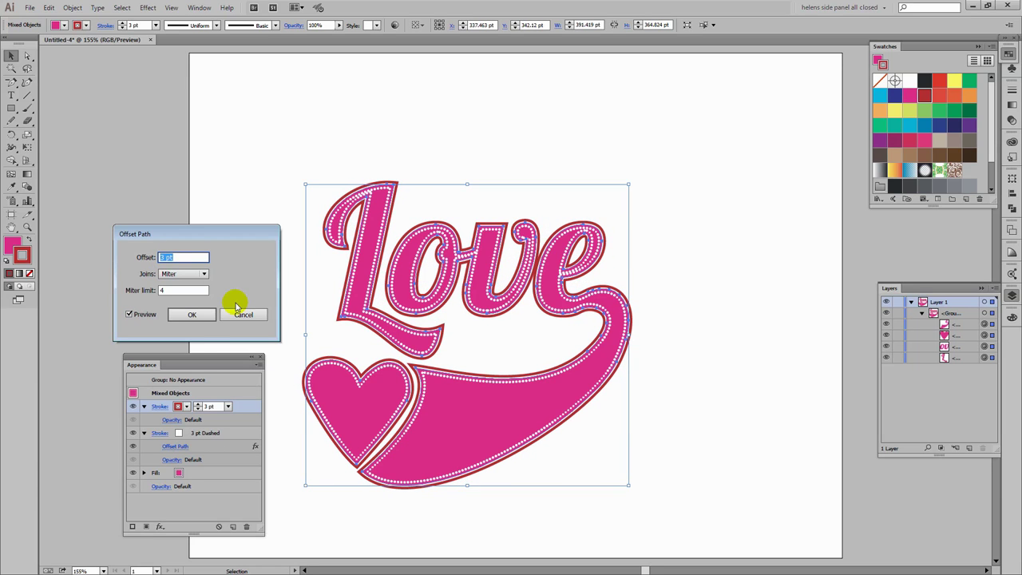
click(193, 319)
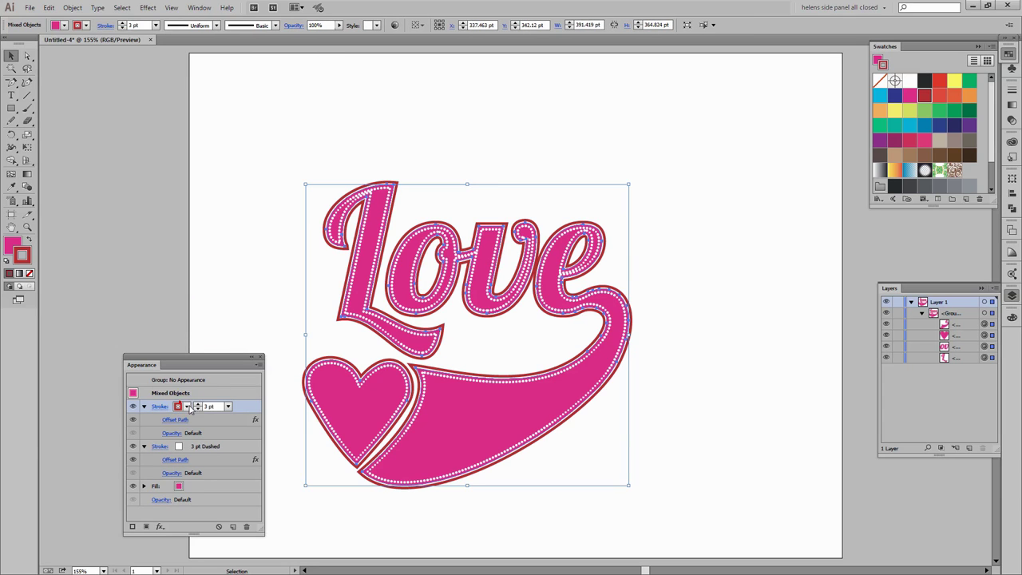
Set the dark red stroke's weight to 2 pt and duplicate that stroke together with its offset effect.
click(202, 408)
click(197, 410)
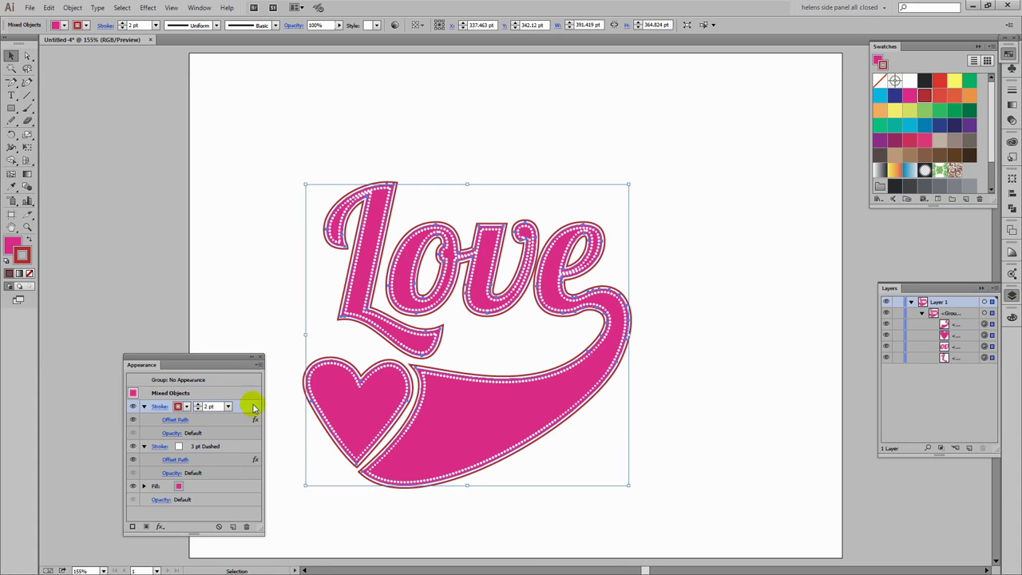
drag(245, 403, 240, 515)
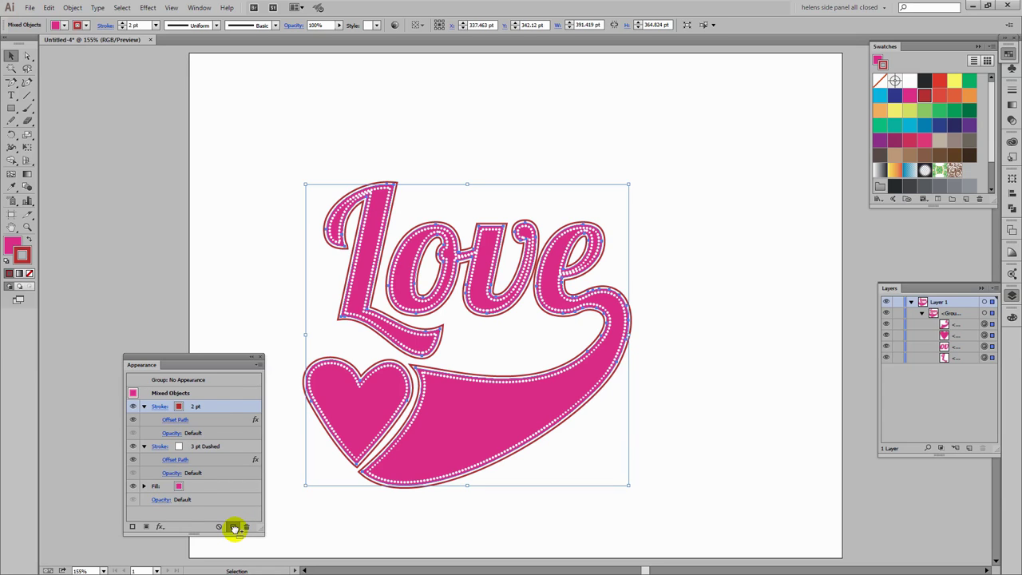
click(234, 528)
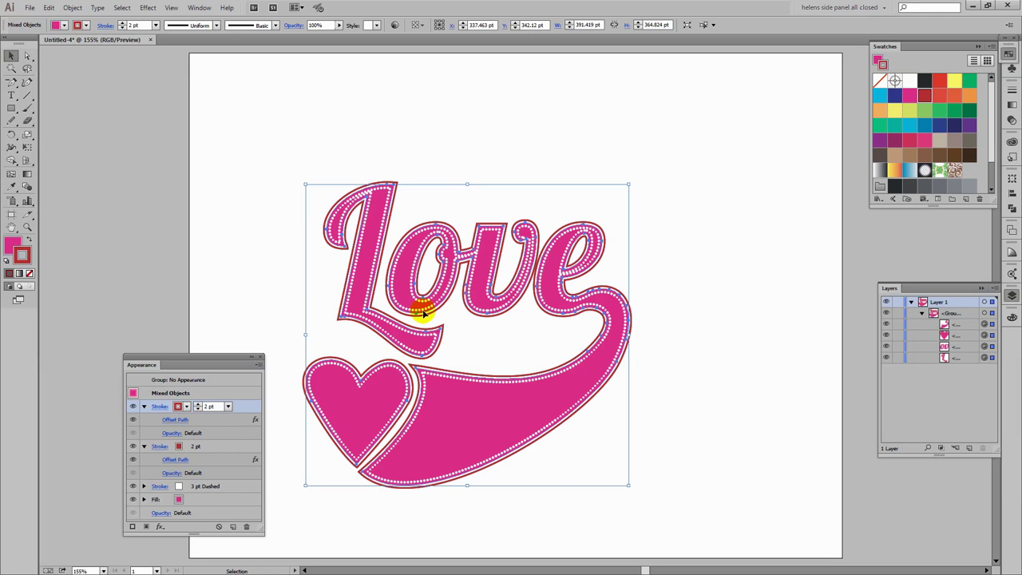
Set the Offset Path effect on the uppermost dark red stroke to 5 pt.
click(175, 420)
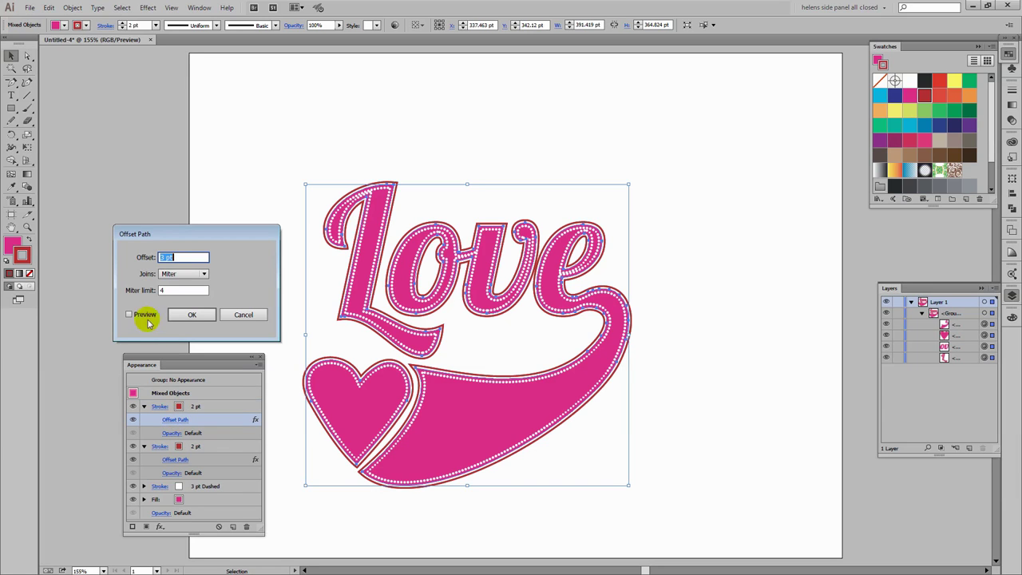
click(129, 315)
click(169, 257)
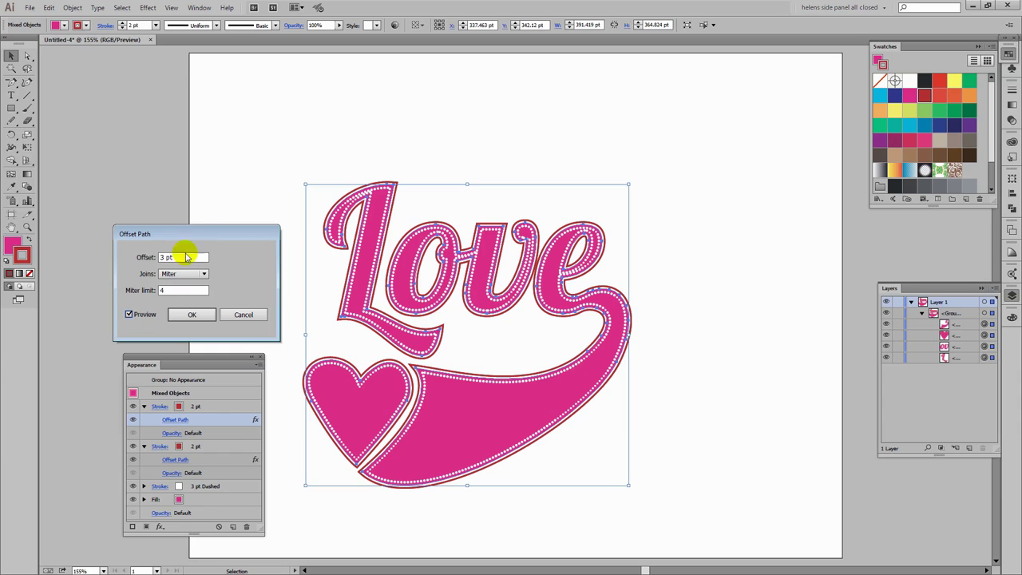
key(Up)
key(Up)
key(Up)
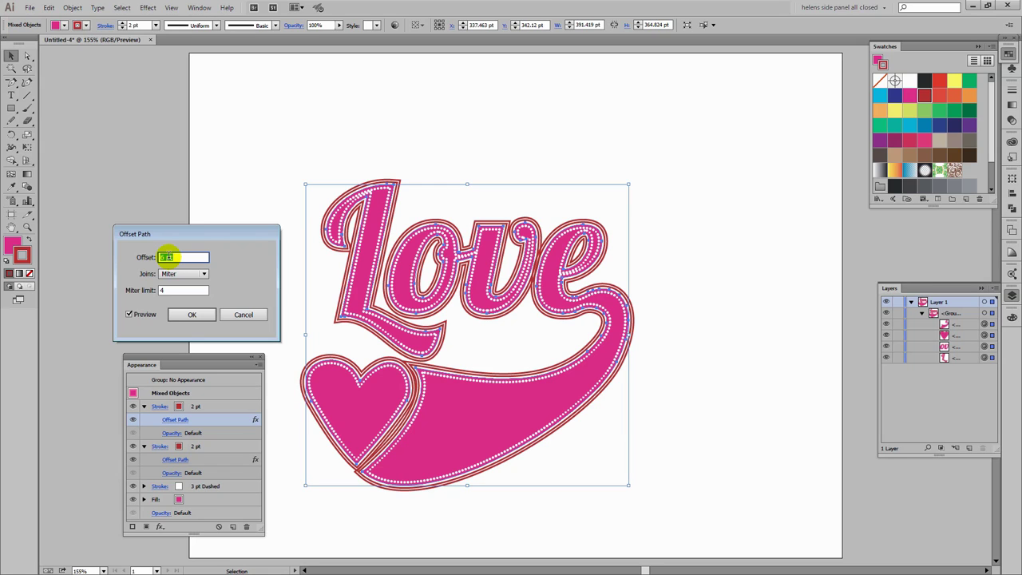
key(Down)
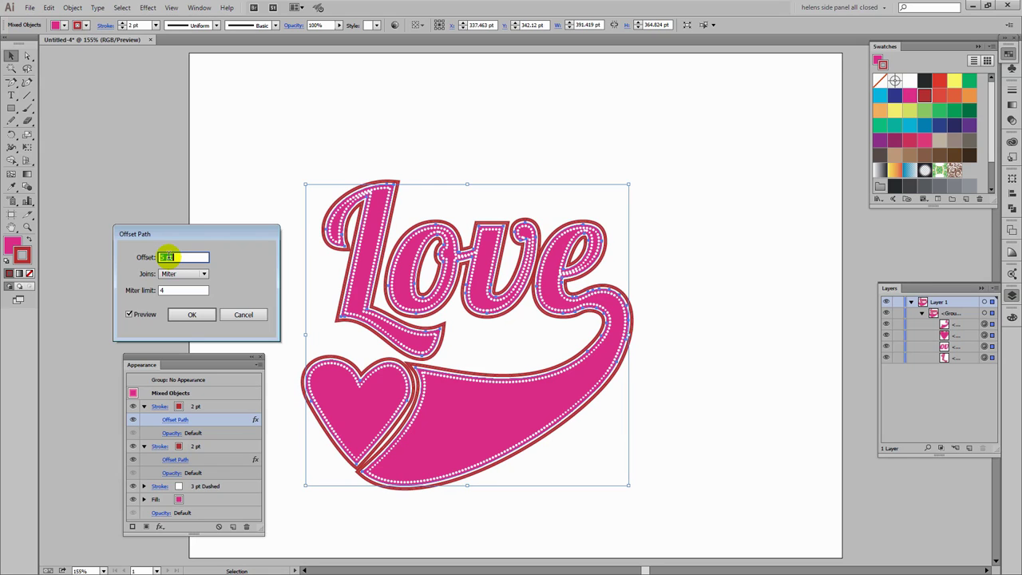
click(198, 315)
Set the Offset Path effect on the second dark red stroke to 2 pt, deselect the artwork and put the appearance settings away.
click(175, 460)
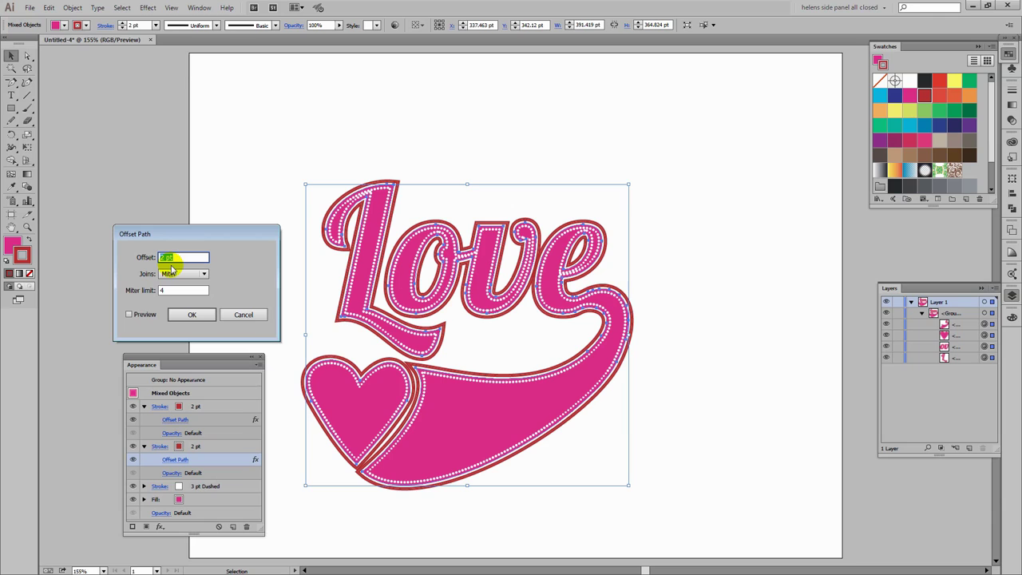
click(128, 314)
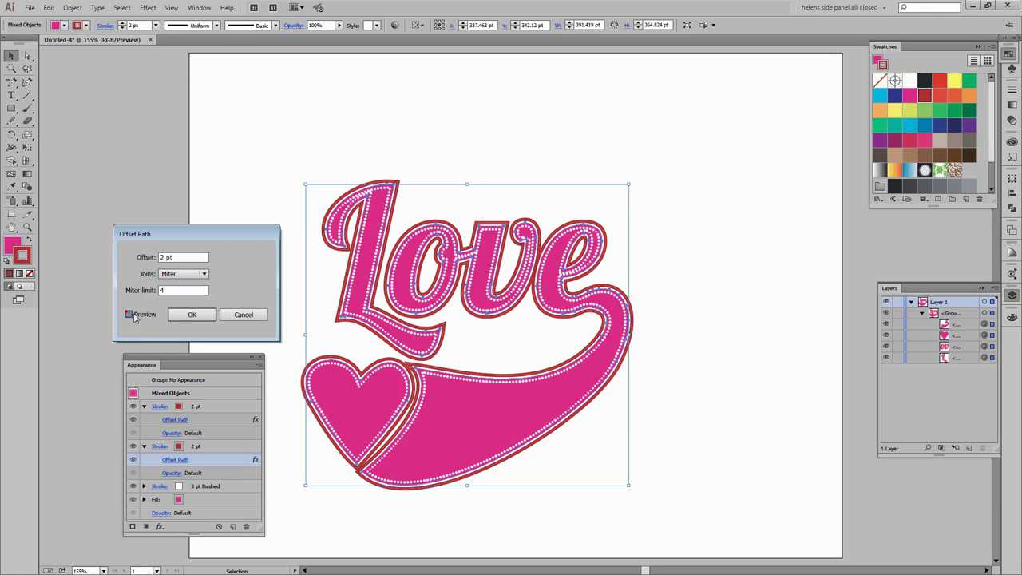
click(192, 315)
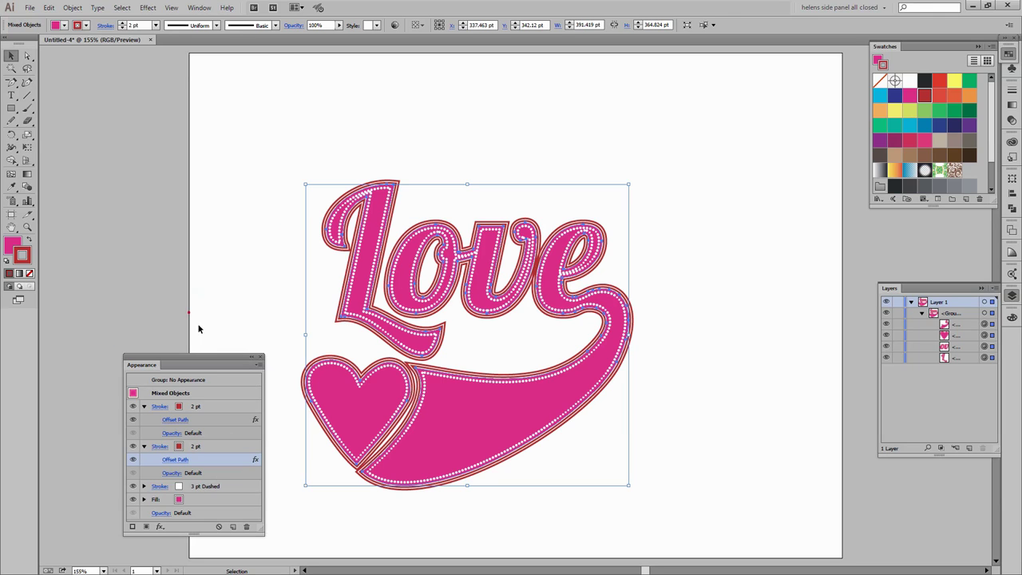
click(492, 524)
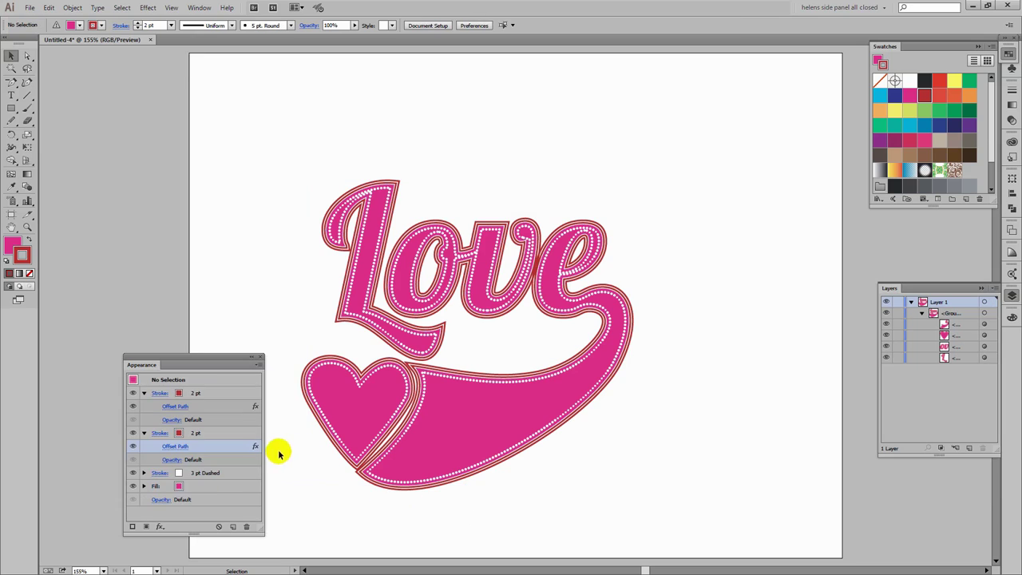
click(261, 358)
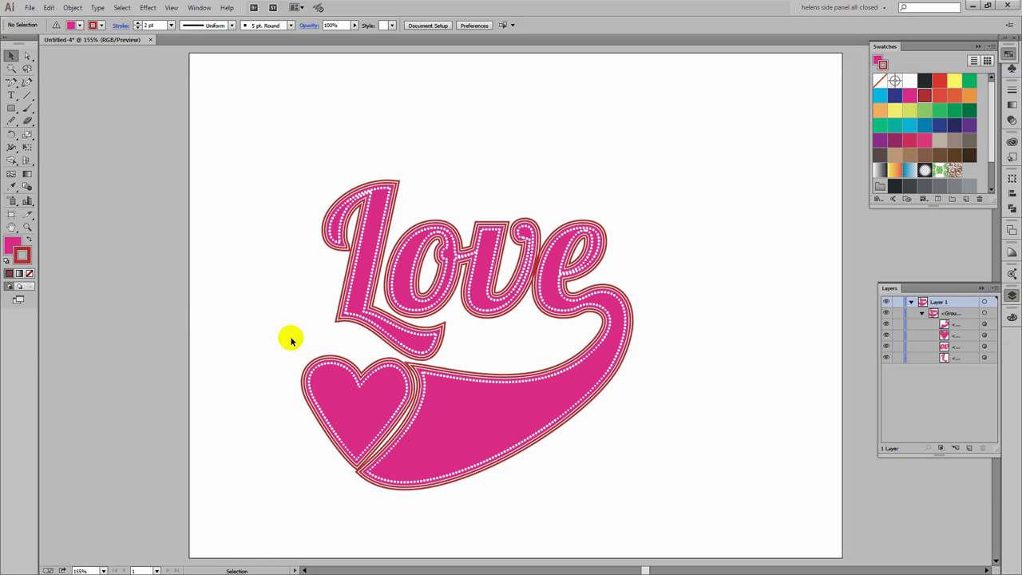
Select only the heart and nudge it about 3.5 pt to the left, away from the swash.
click(10, 56)
drag(293, 345, 331, 413)
click(279, 433)
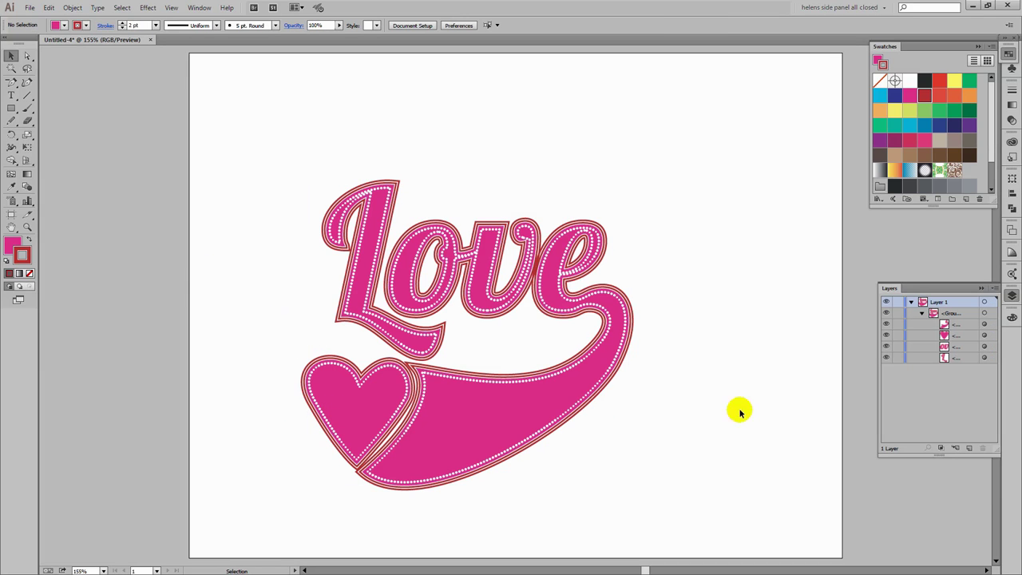
click(974, 337)
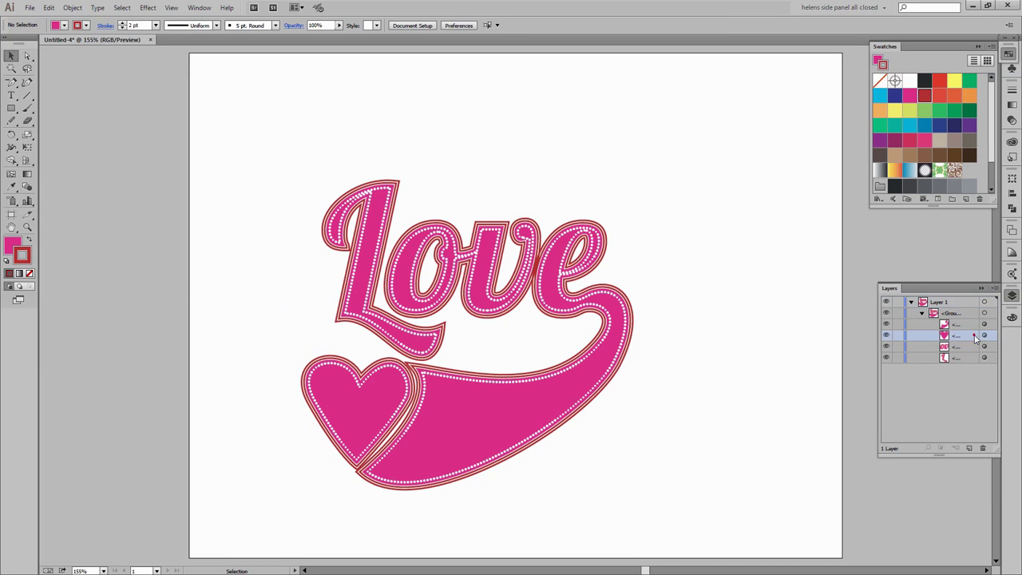
click(983, 336)
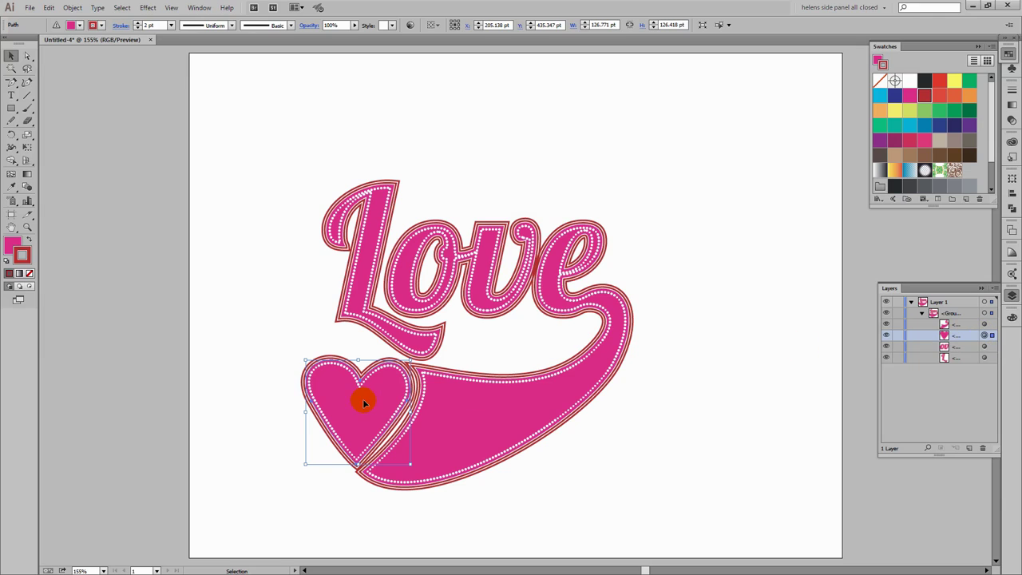
key(Left)
key(Left)
key(Left)
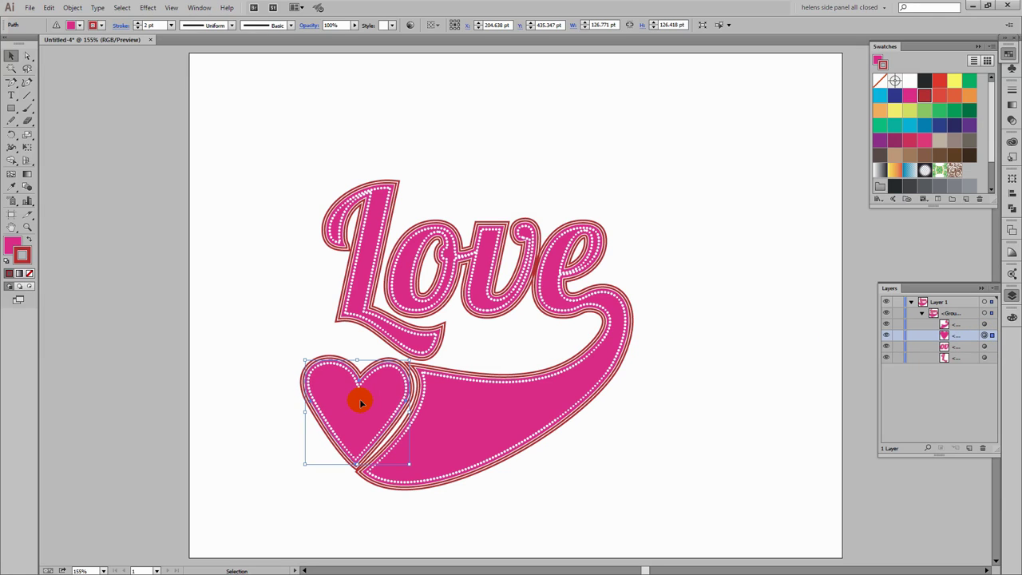
key(Left)
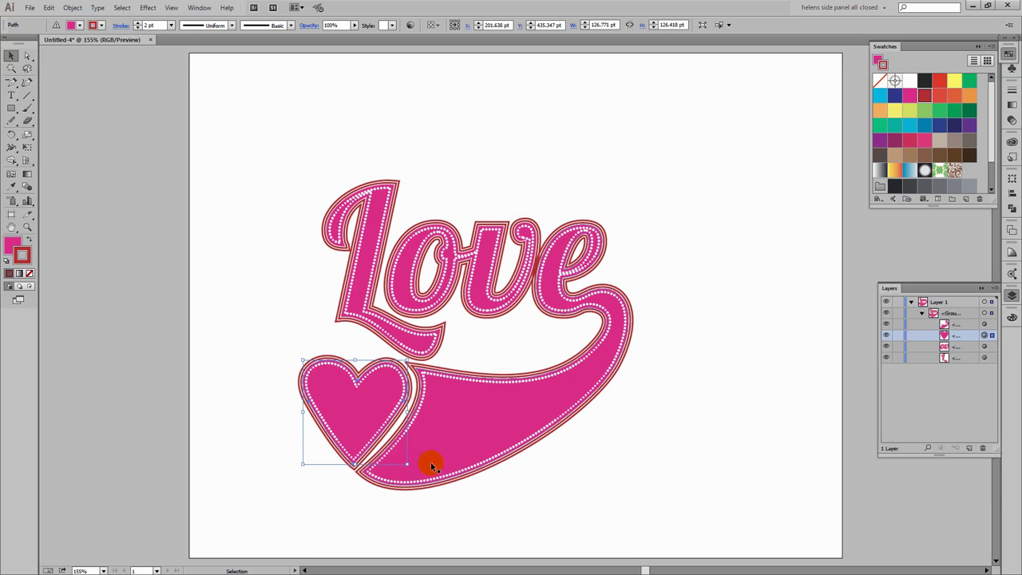
click(530, 512)
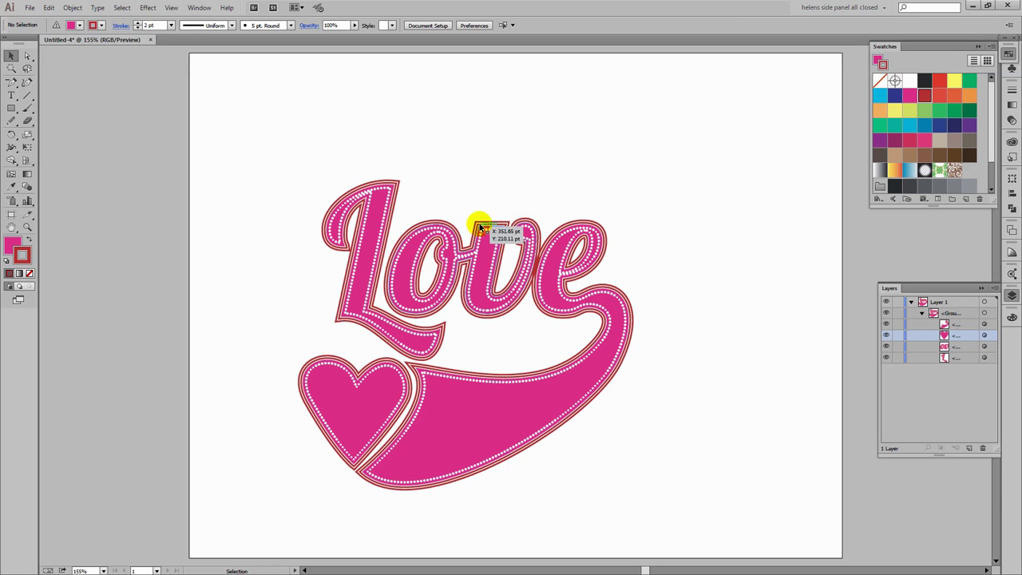
Select the "L" and "ov" shapes together and nudge them about 6 pt to the left, away from the "e".
click(985, 346)
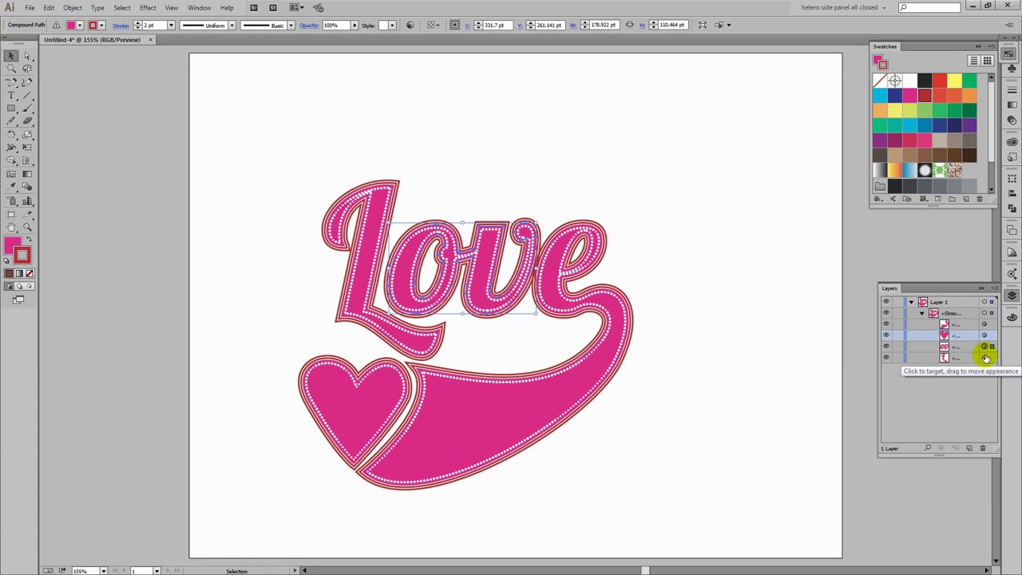
shift+click(986, 357)
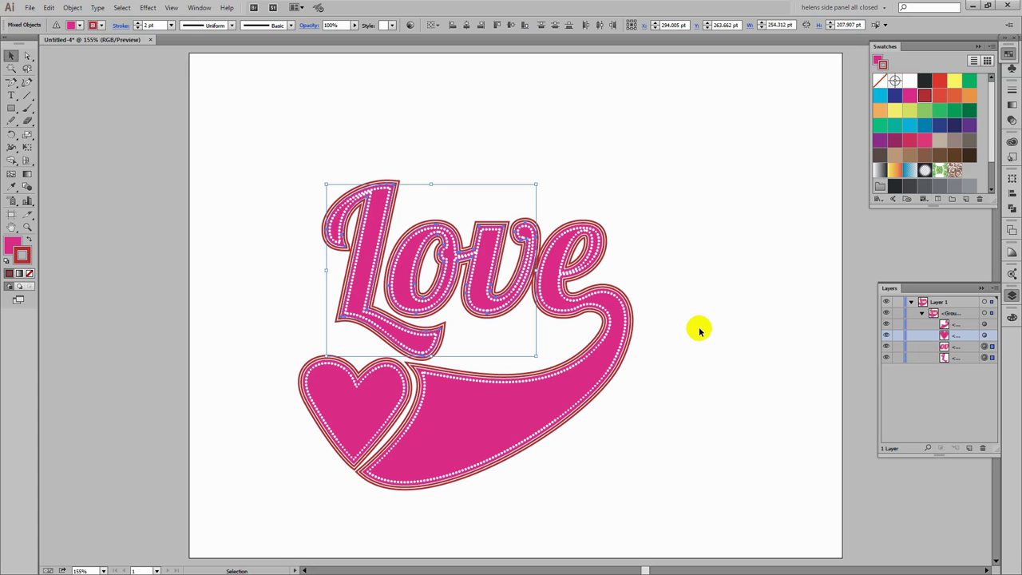
key(Left)
key(Left)
key(Left)
key(Left)
key(Left)
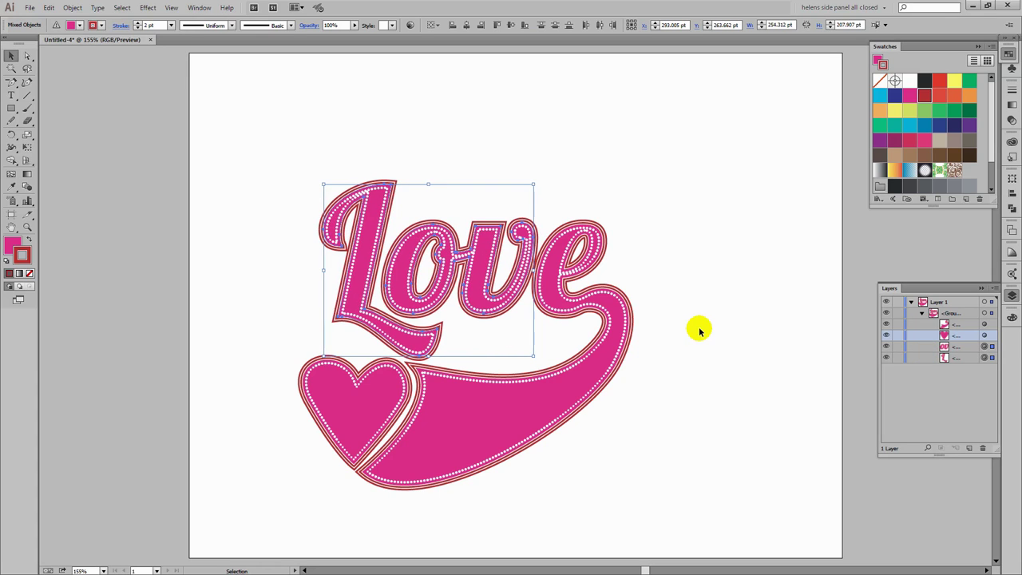
key(Left)
key(Left)
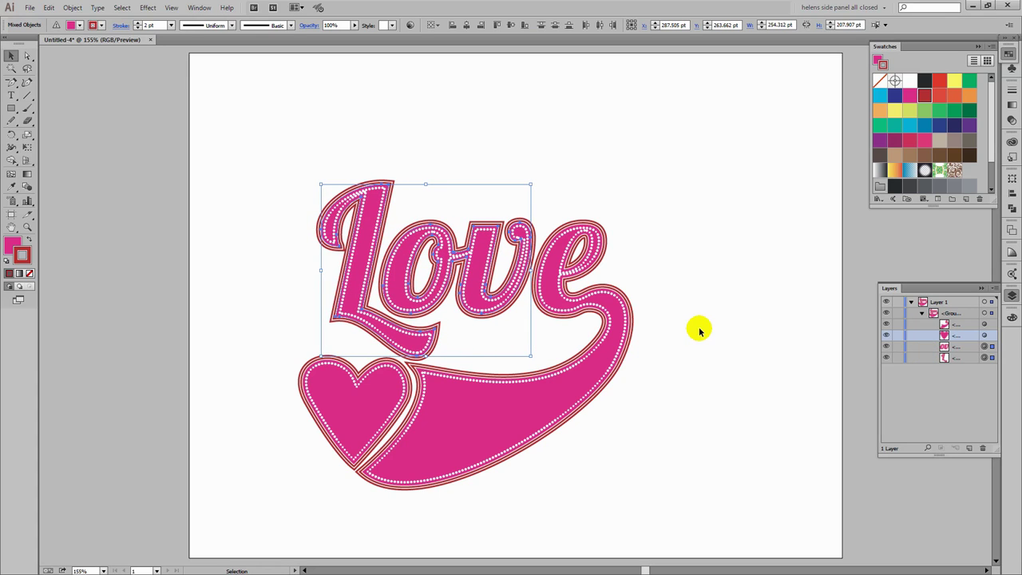
key(Right)
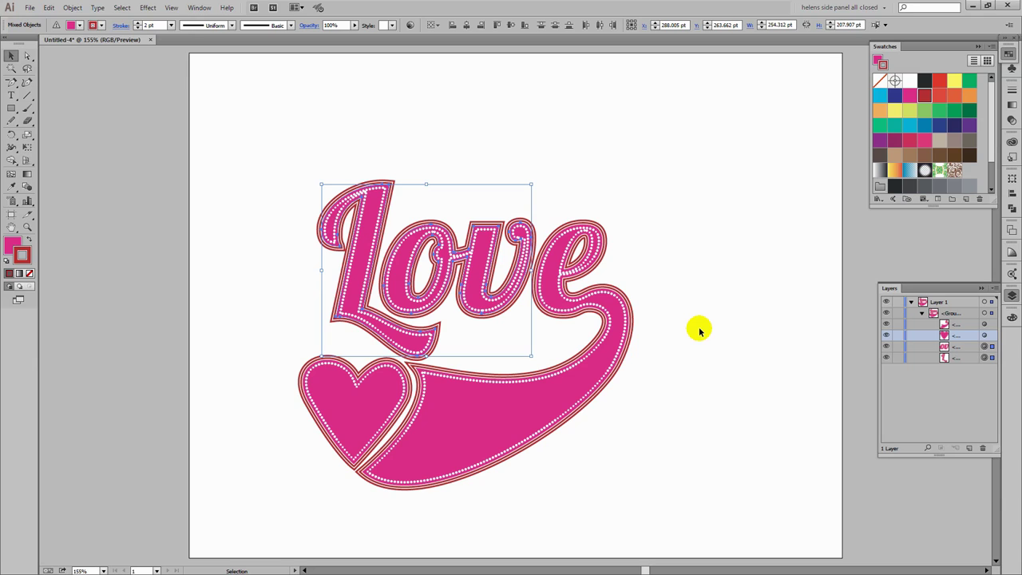
click(723, 400)
Nudge the anchor point at the heart's lower tip about 2 pt left and 2 pt up, away from the swash.
key(a)
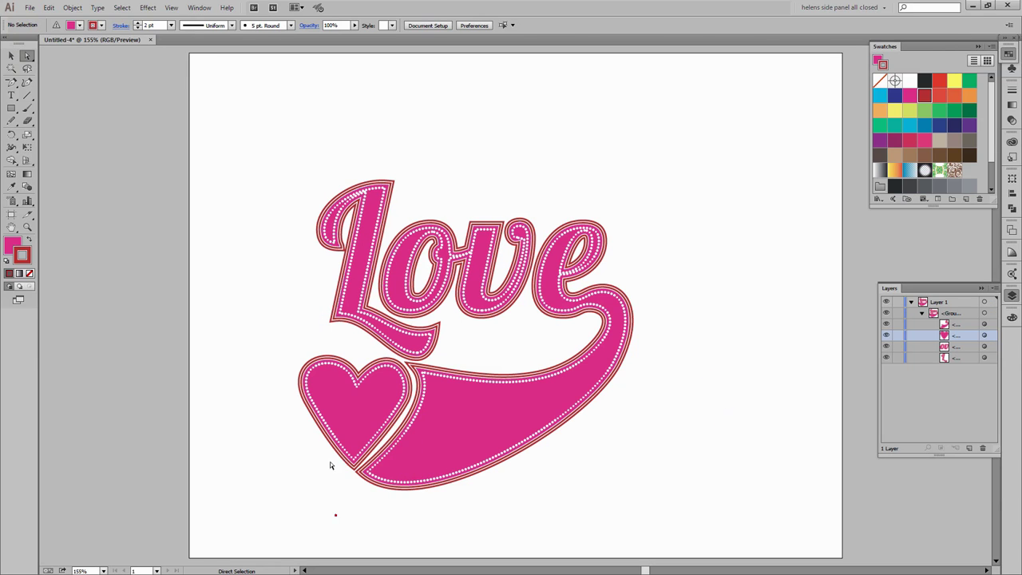
click(339, 441)
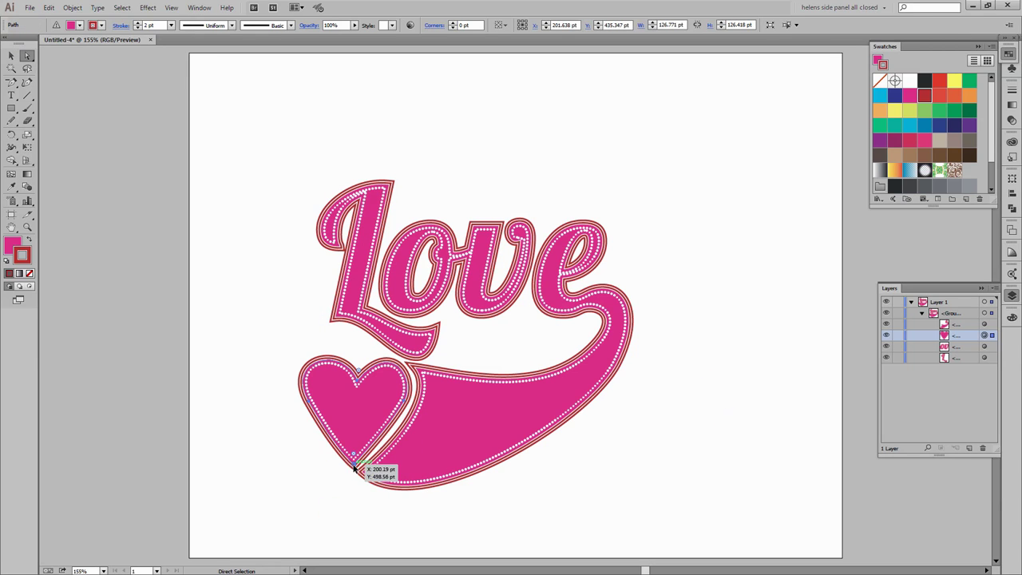
click(354, 468)
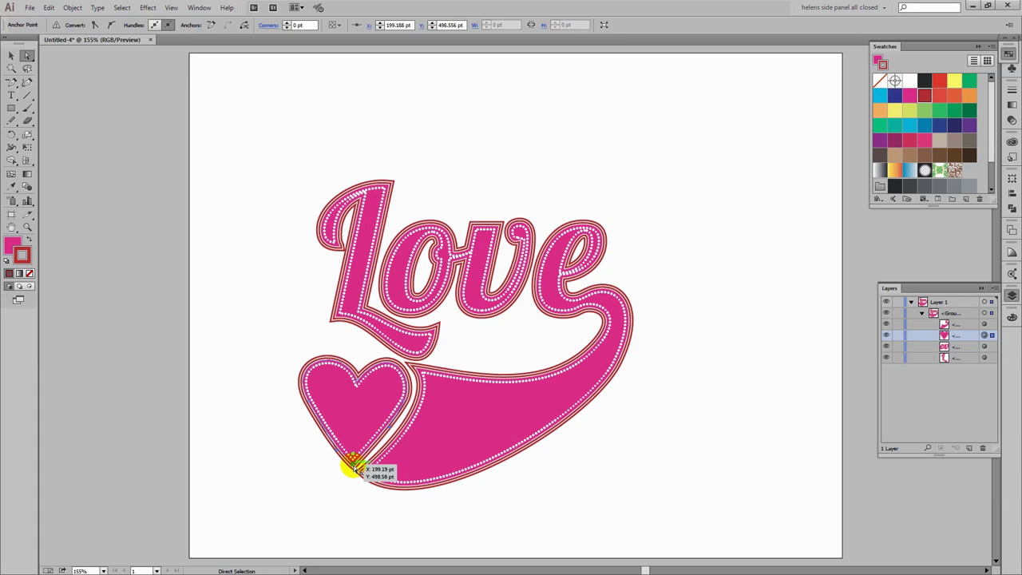
key(Left)
key(Up)
key(Left)
key(Up)
key(Left)
key(Up)
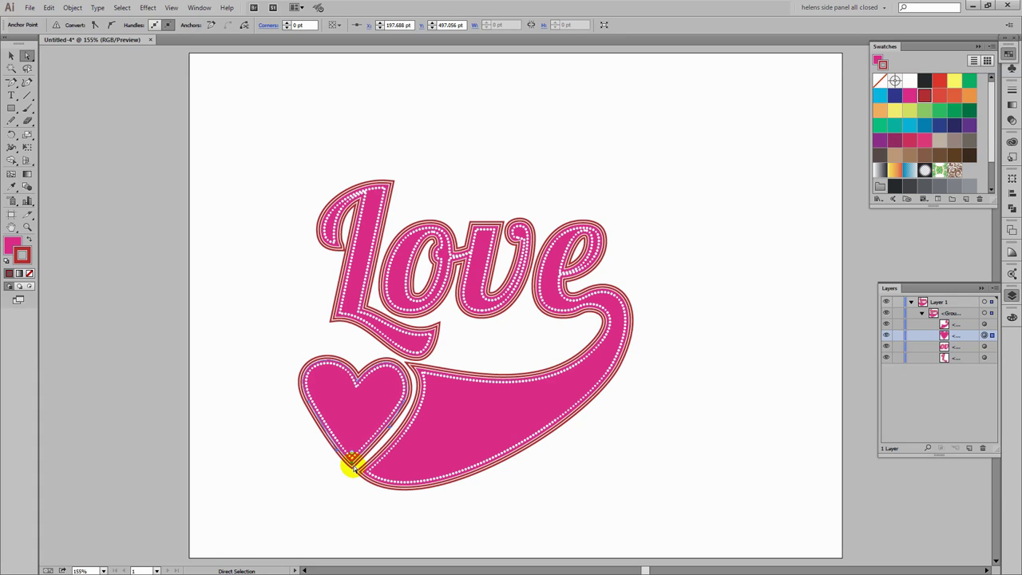
key(Left)
key(Up)
key(Right)
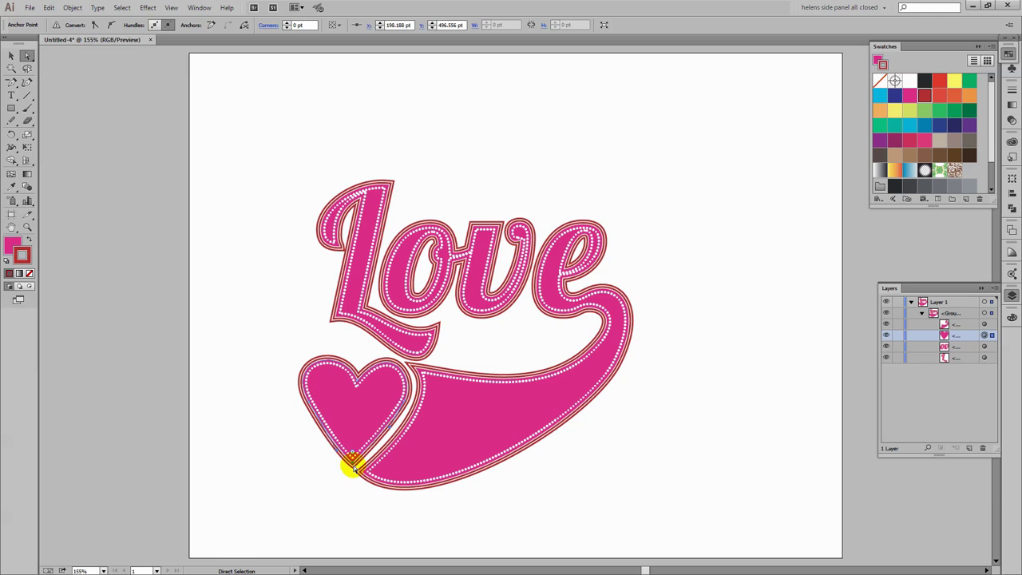
click(352, 501)
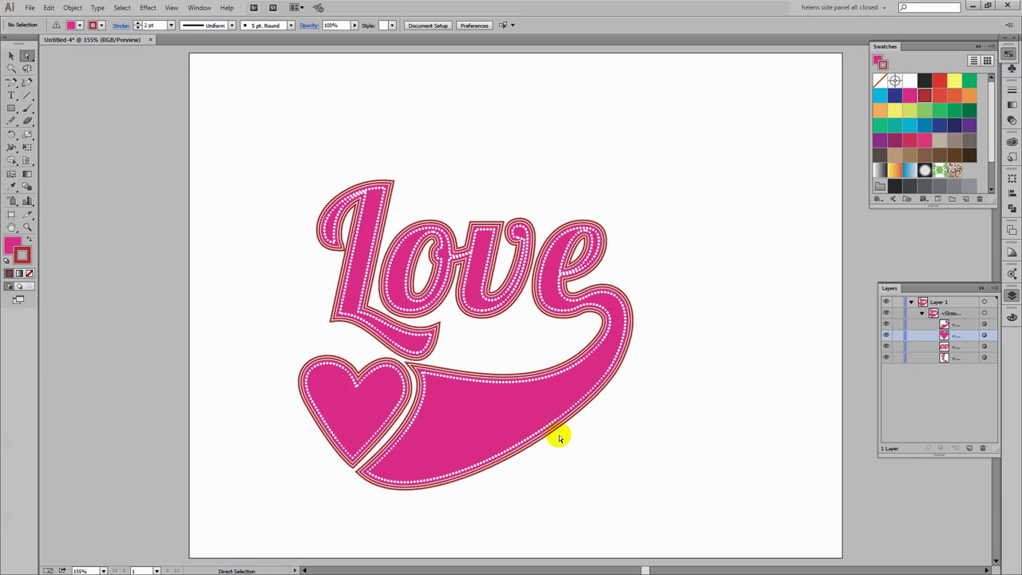
click(467, 403)
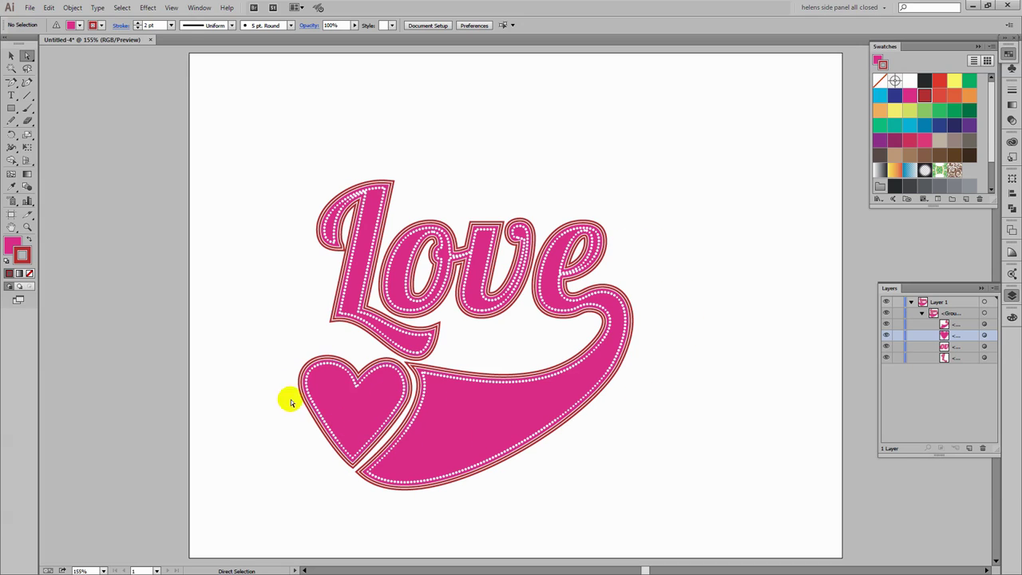
click(415, 431)
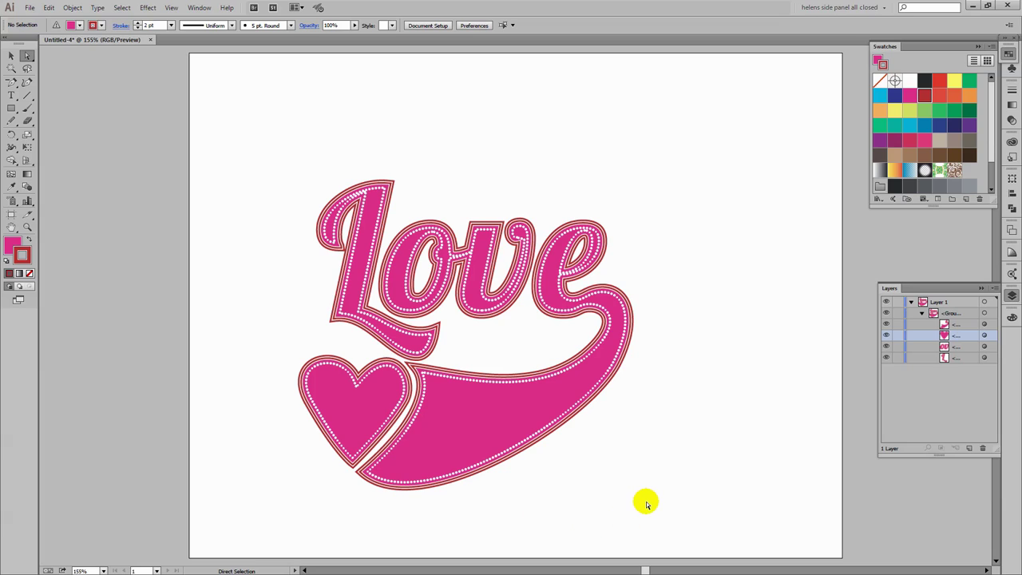